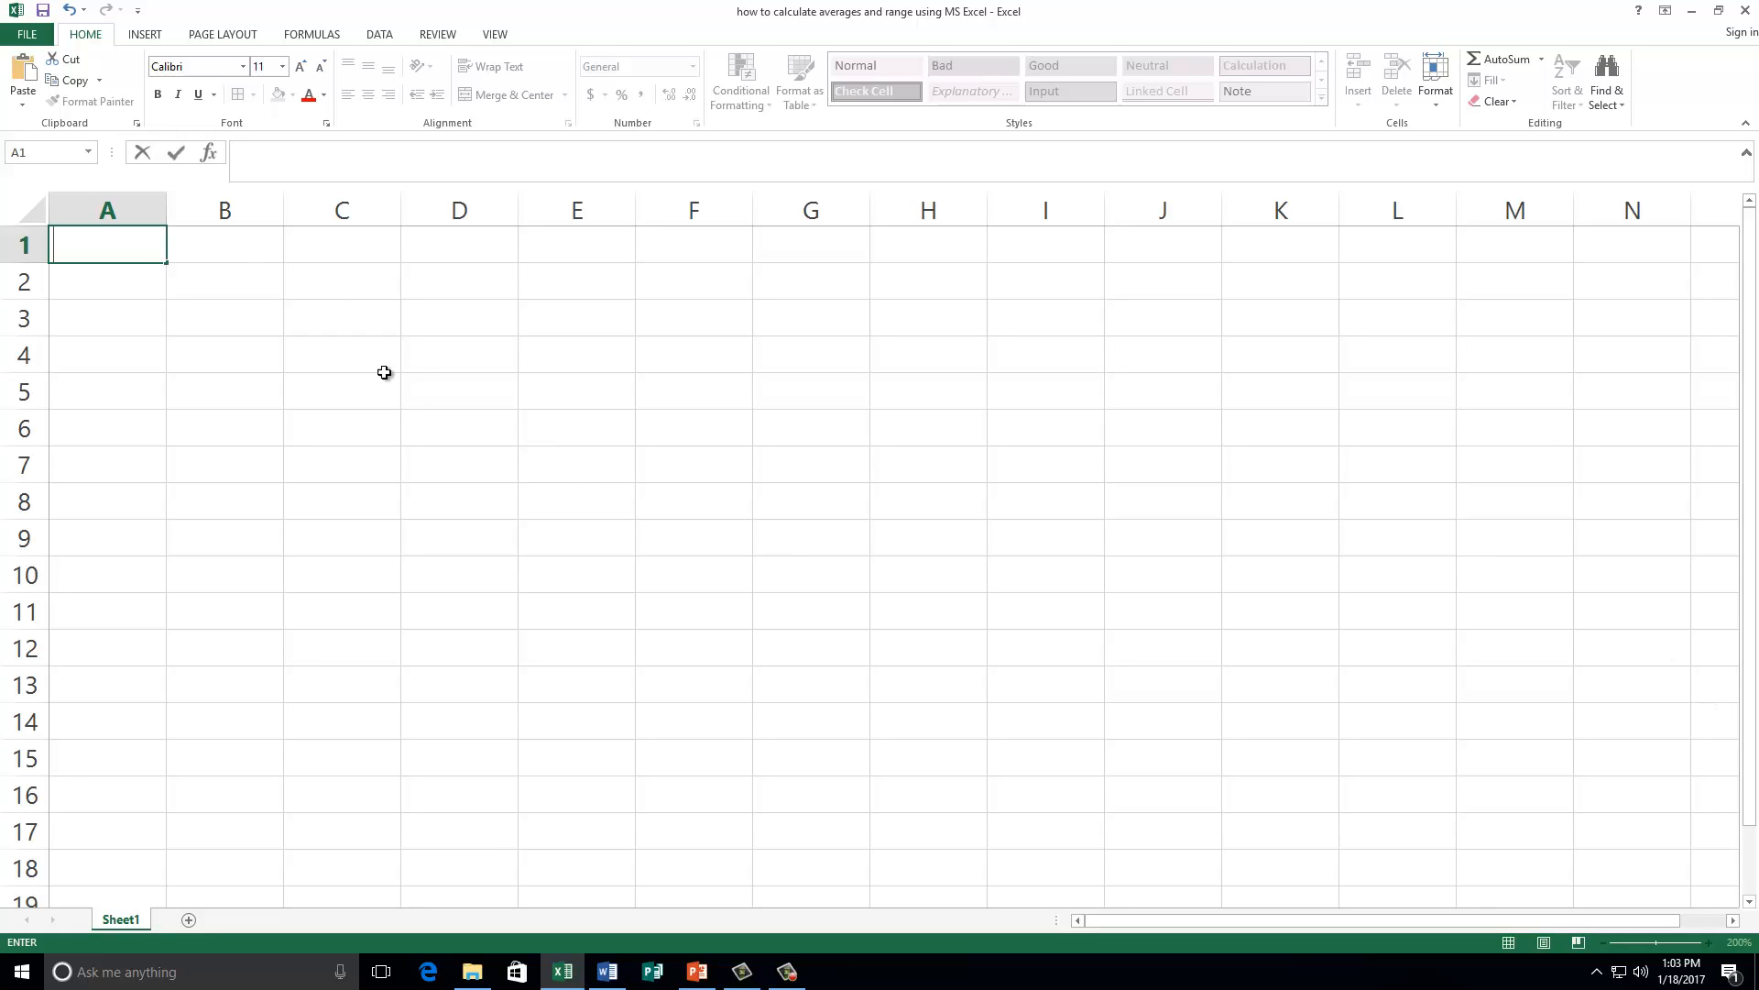
Enter the table title "Number of devices" in cell B1.
click(244, 249)
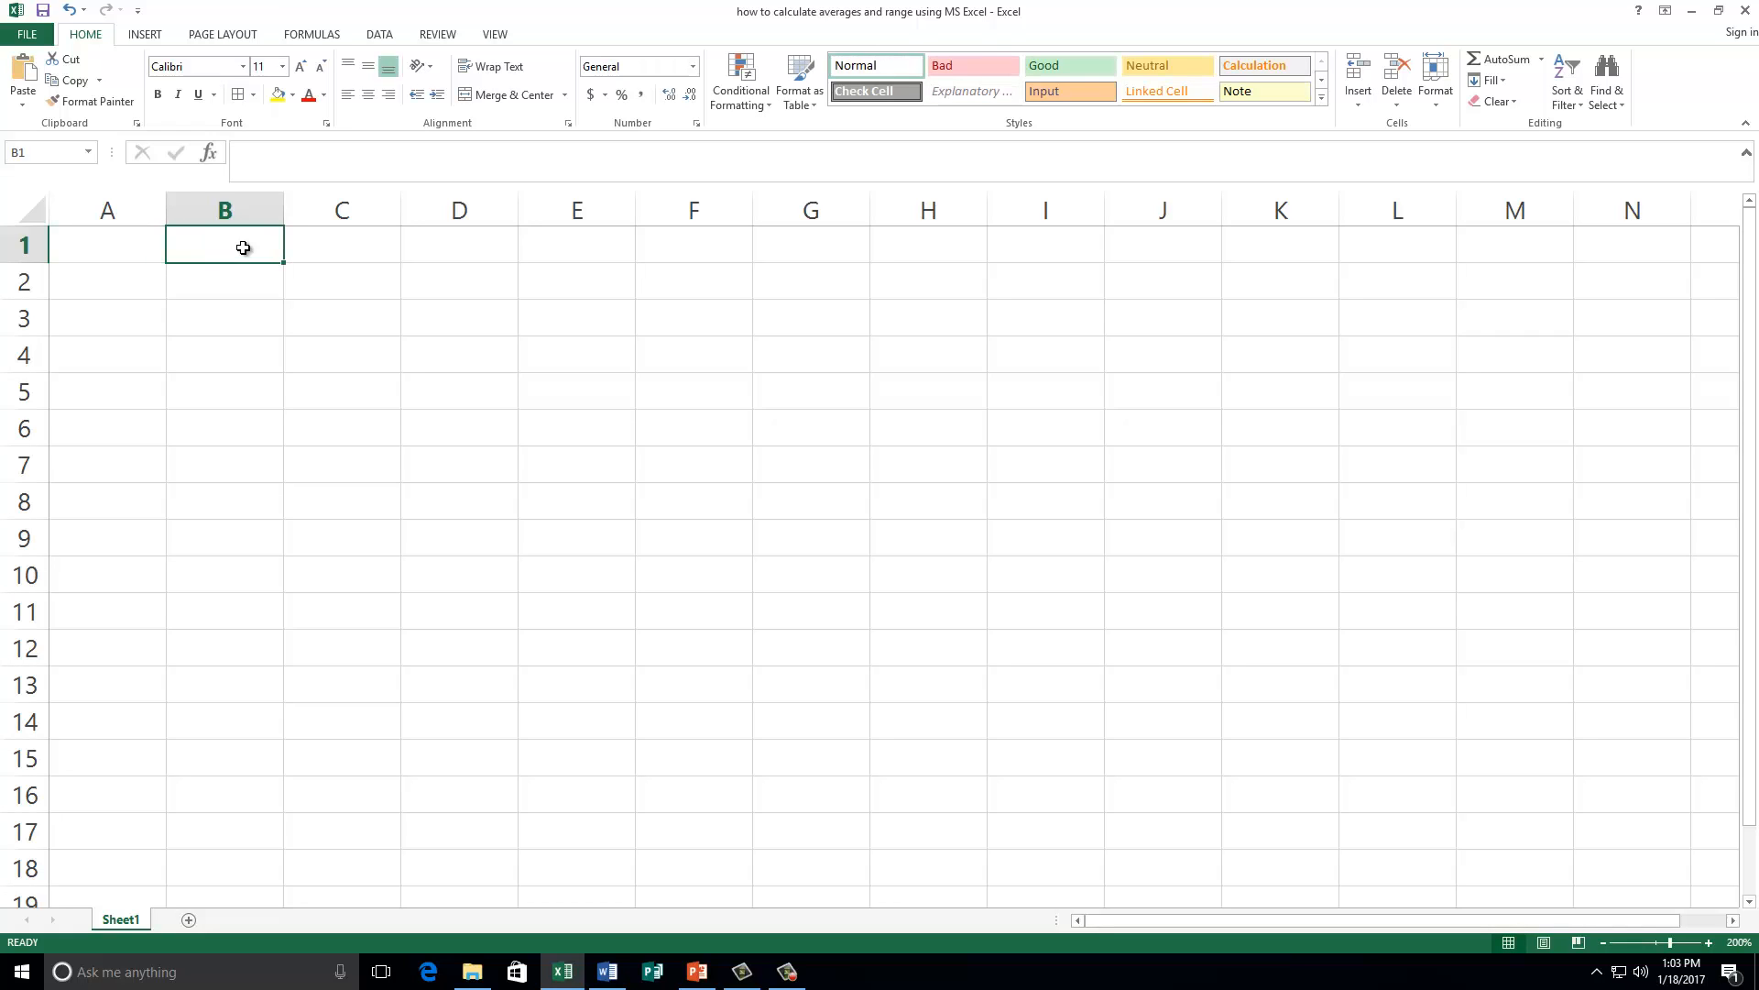
text(Num)
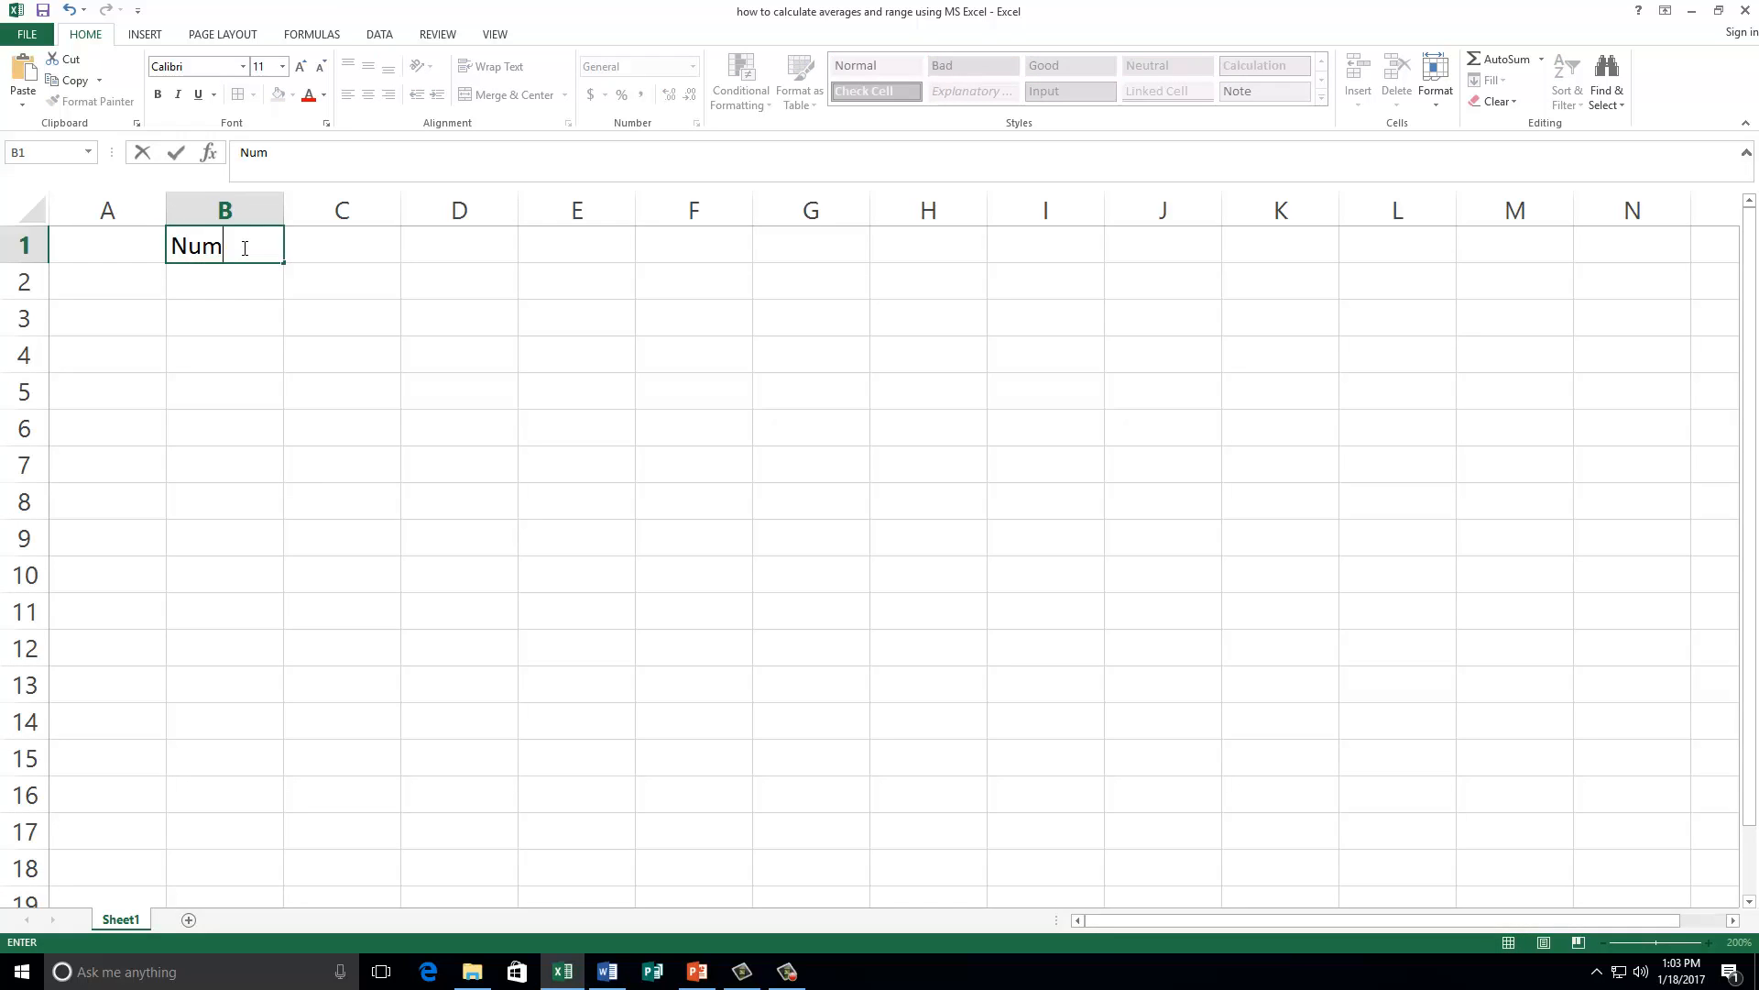
text(ber of devices)
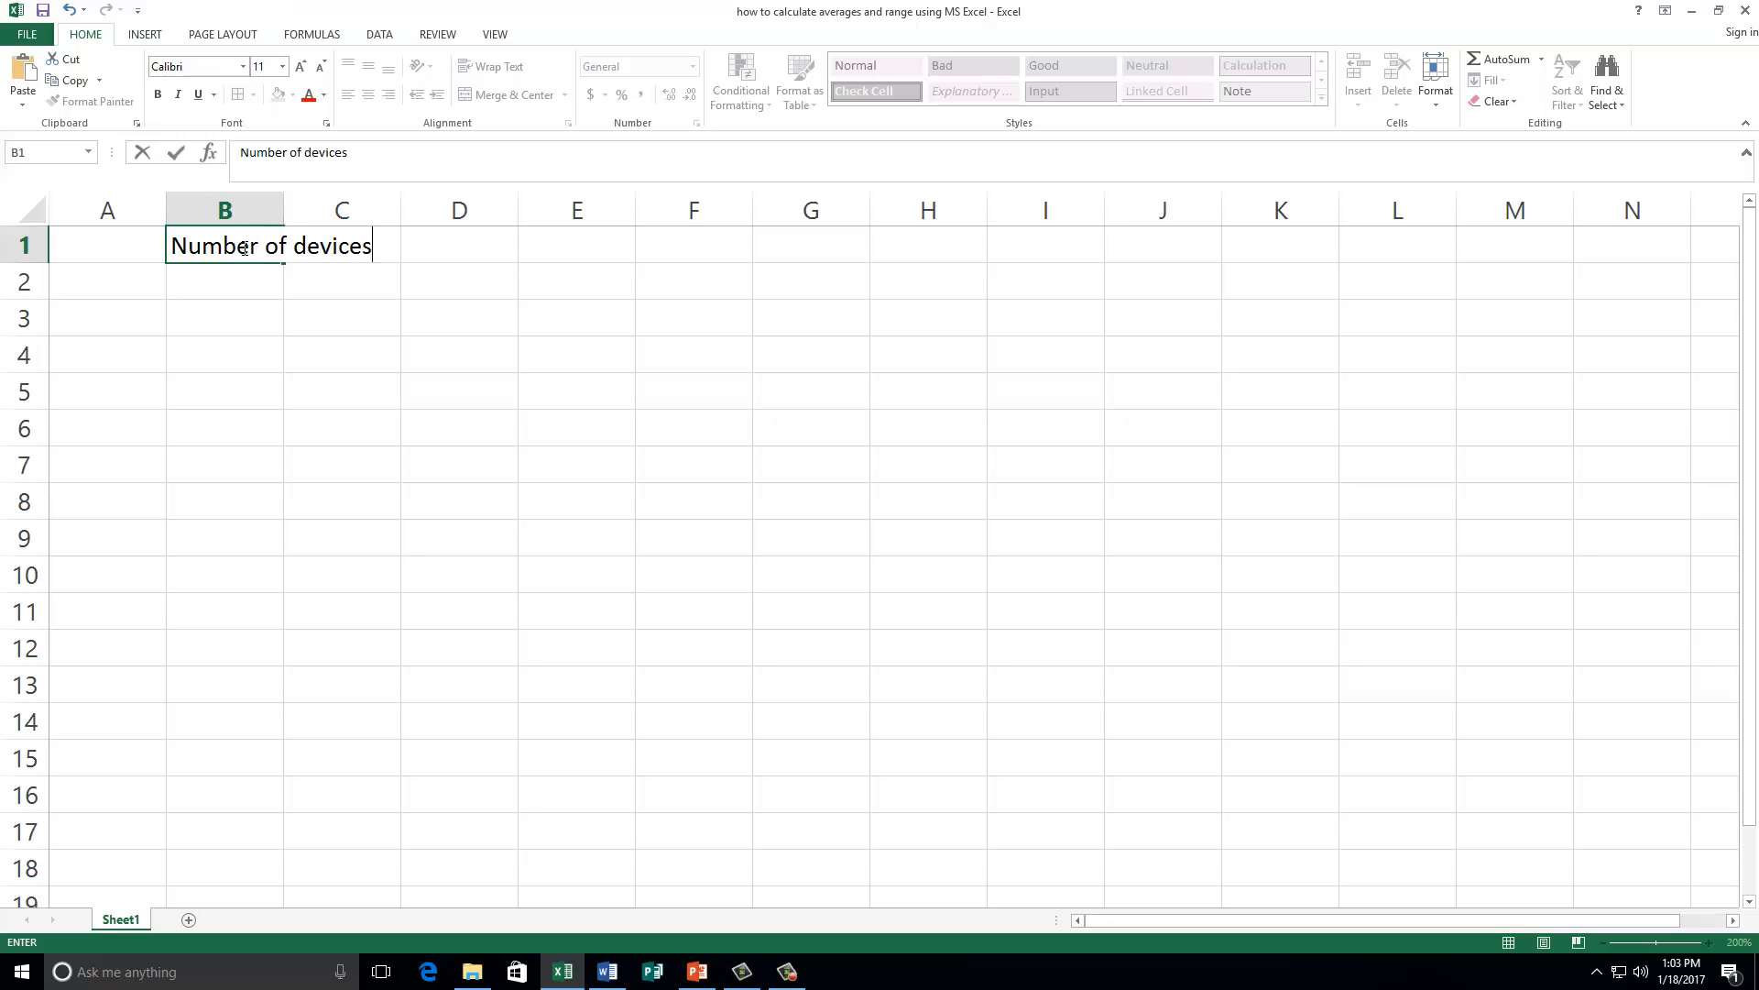
Enter the column headings "Class A" in cell B2 and "Class B" in cell C2.
click(229, 285)
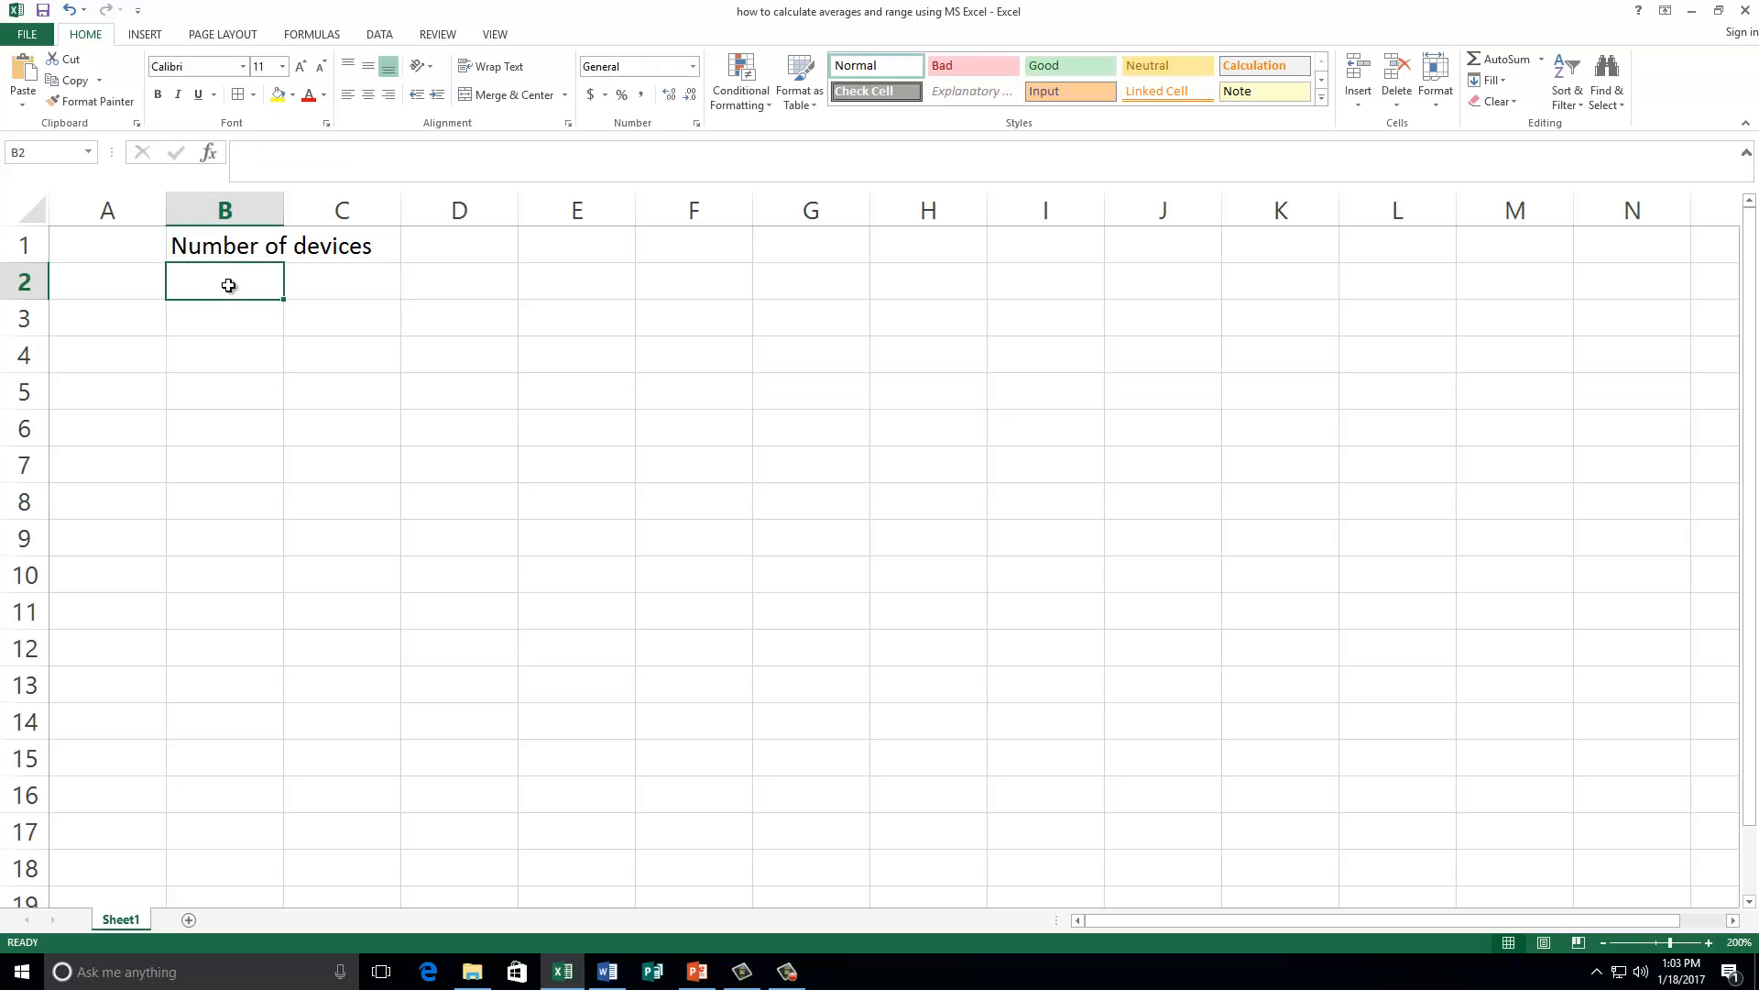
text(Class)
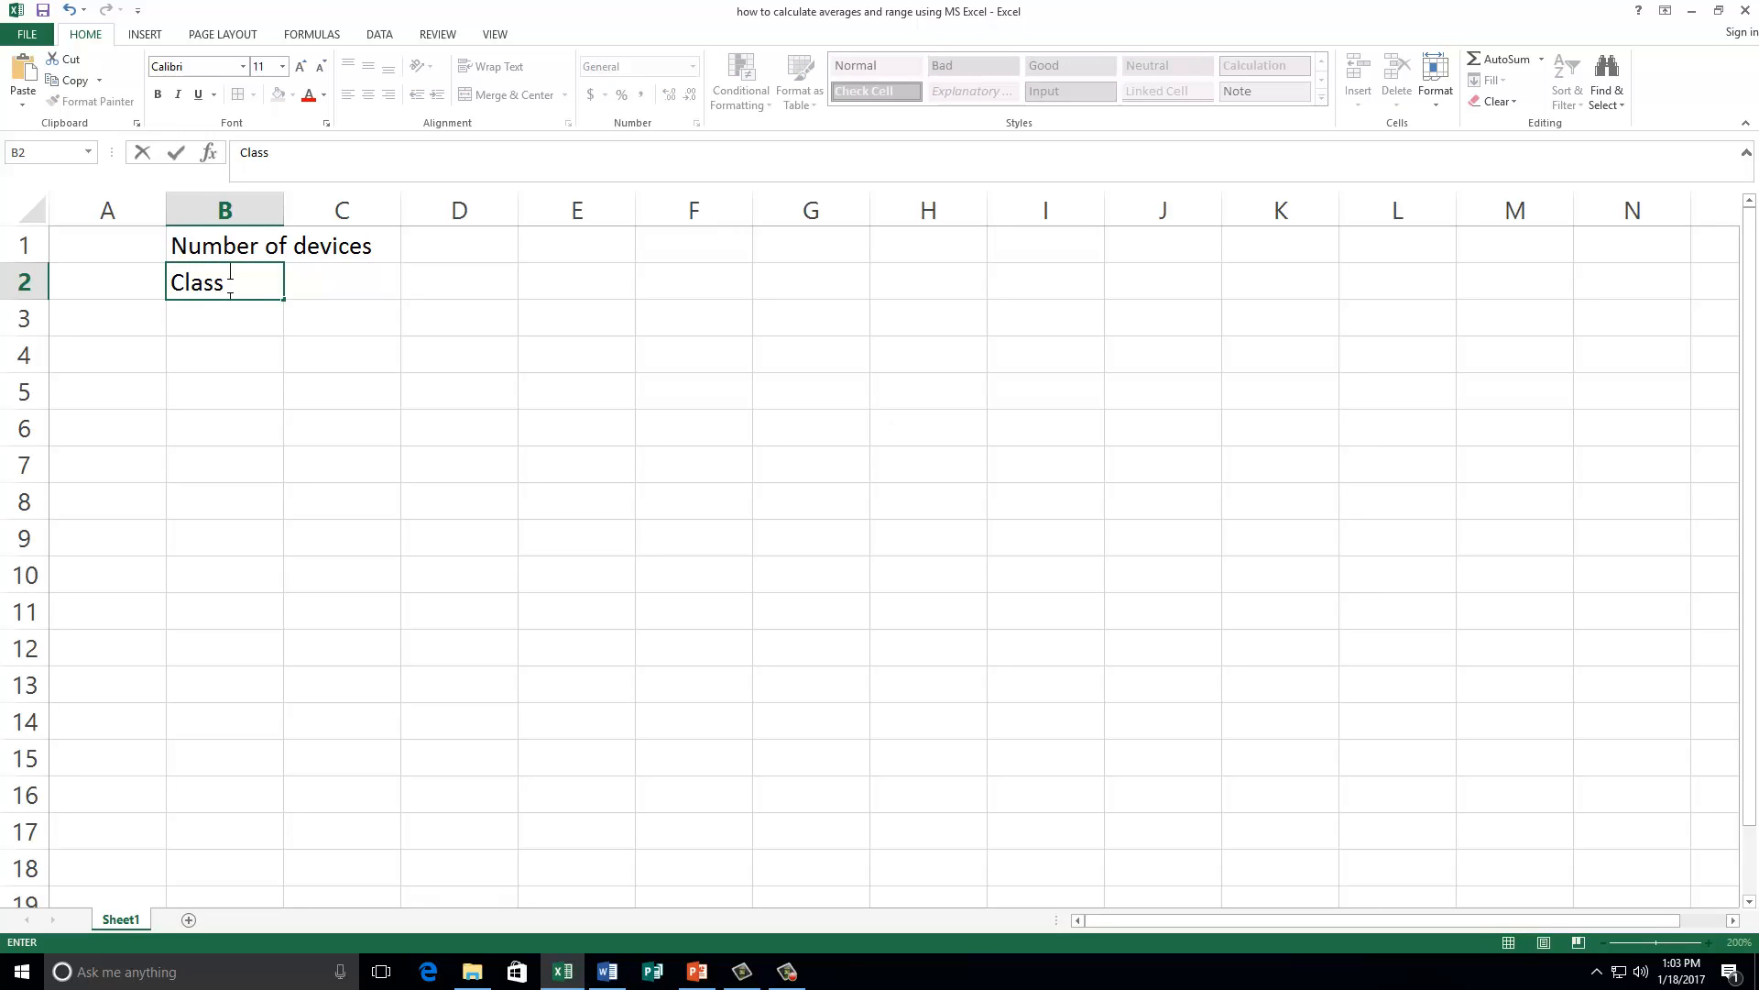
text( A)
click(369, 275)
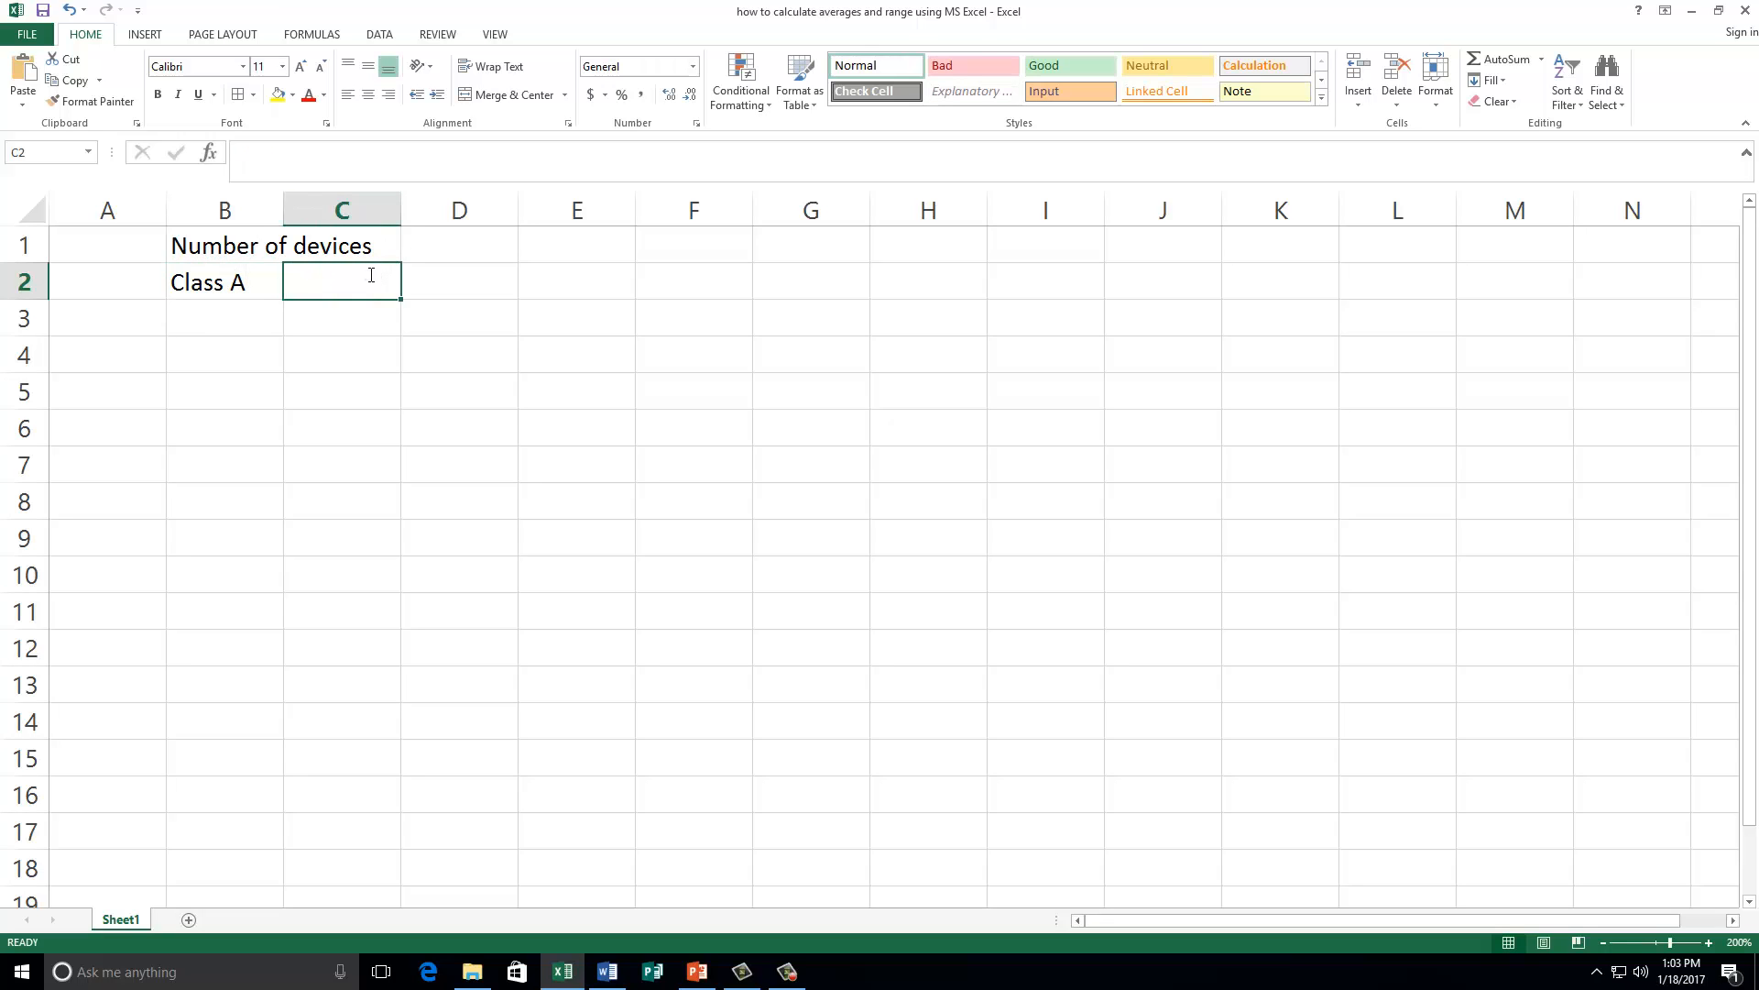
text(Classs)
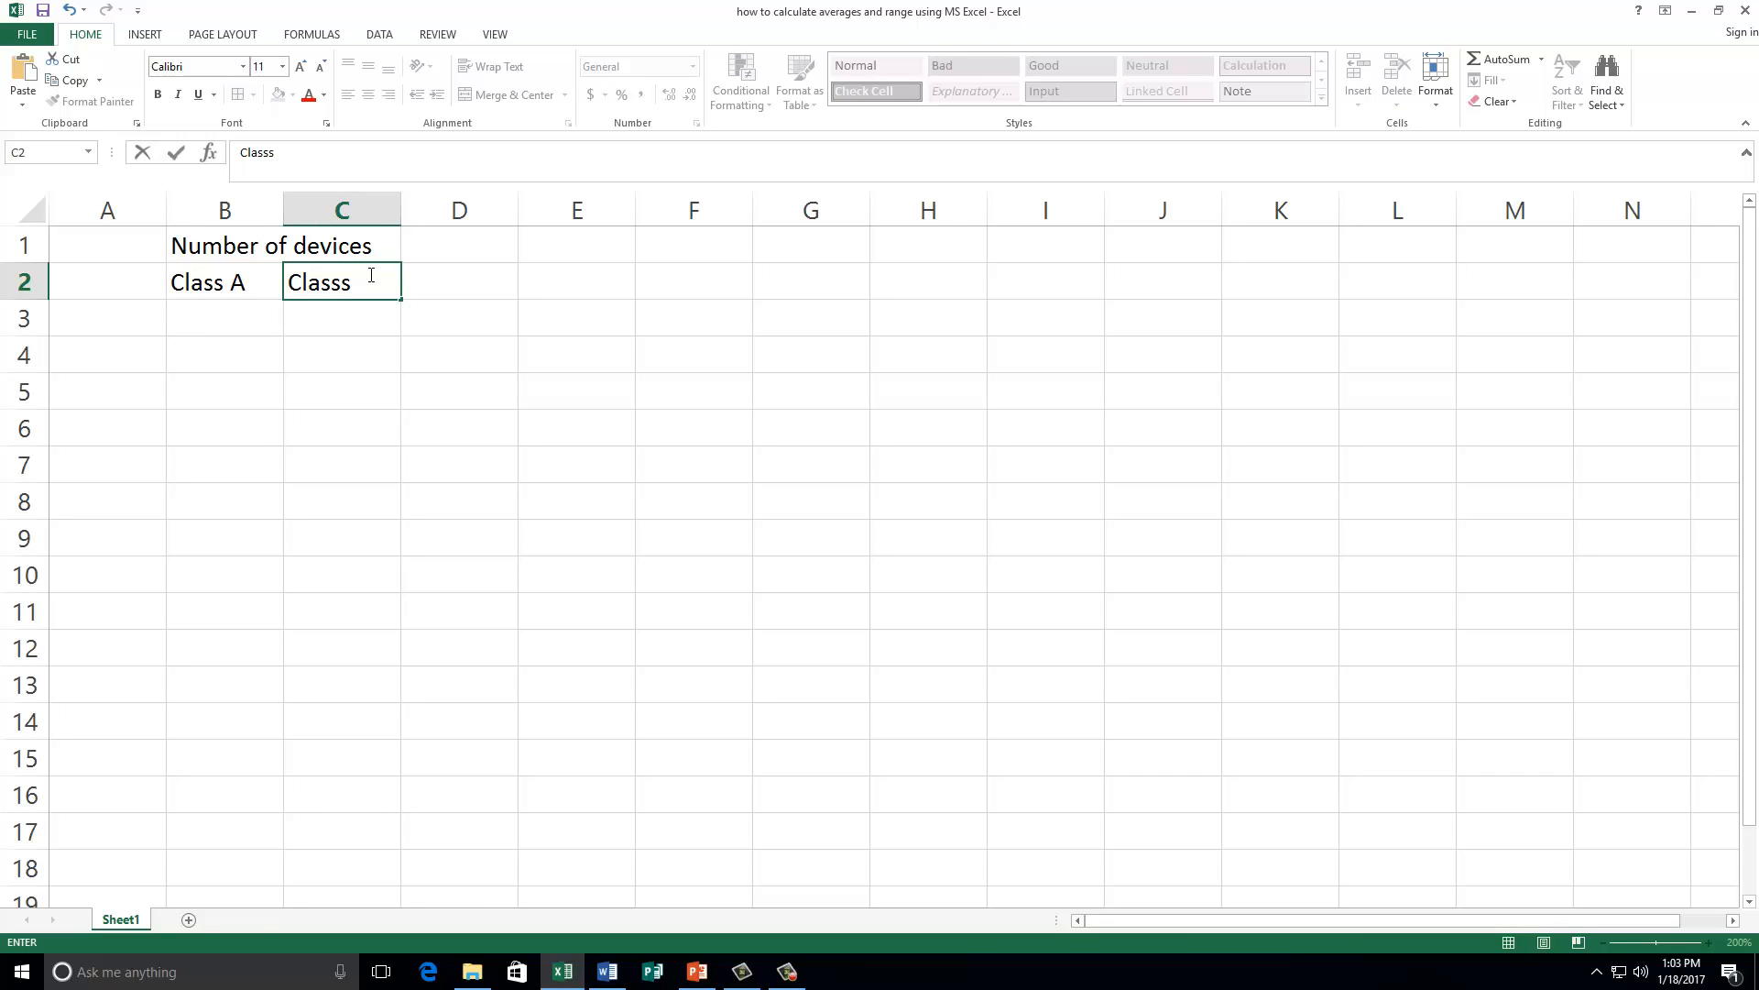
key(BackSpace)
key(BackSpace)
text(B)
Fill the Class A column from B3 to B7 with the values 4, 7, 4, 5 and 10.
click(250, 312)
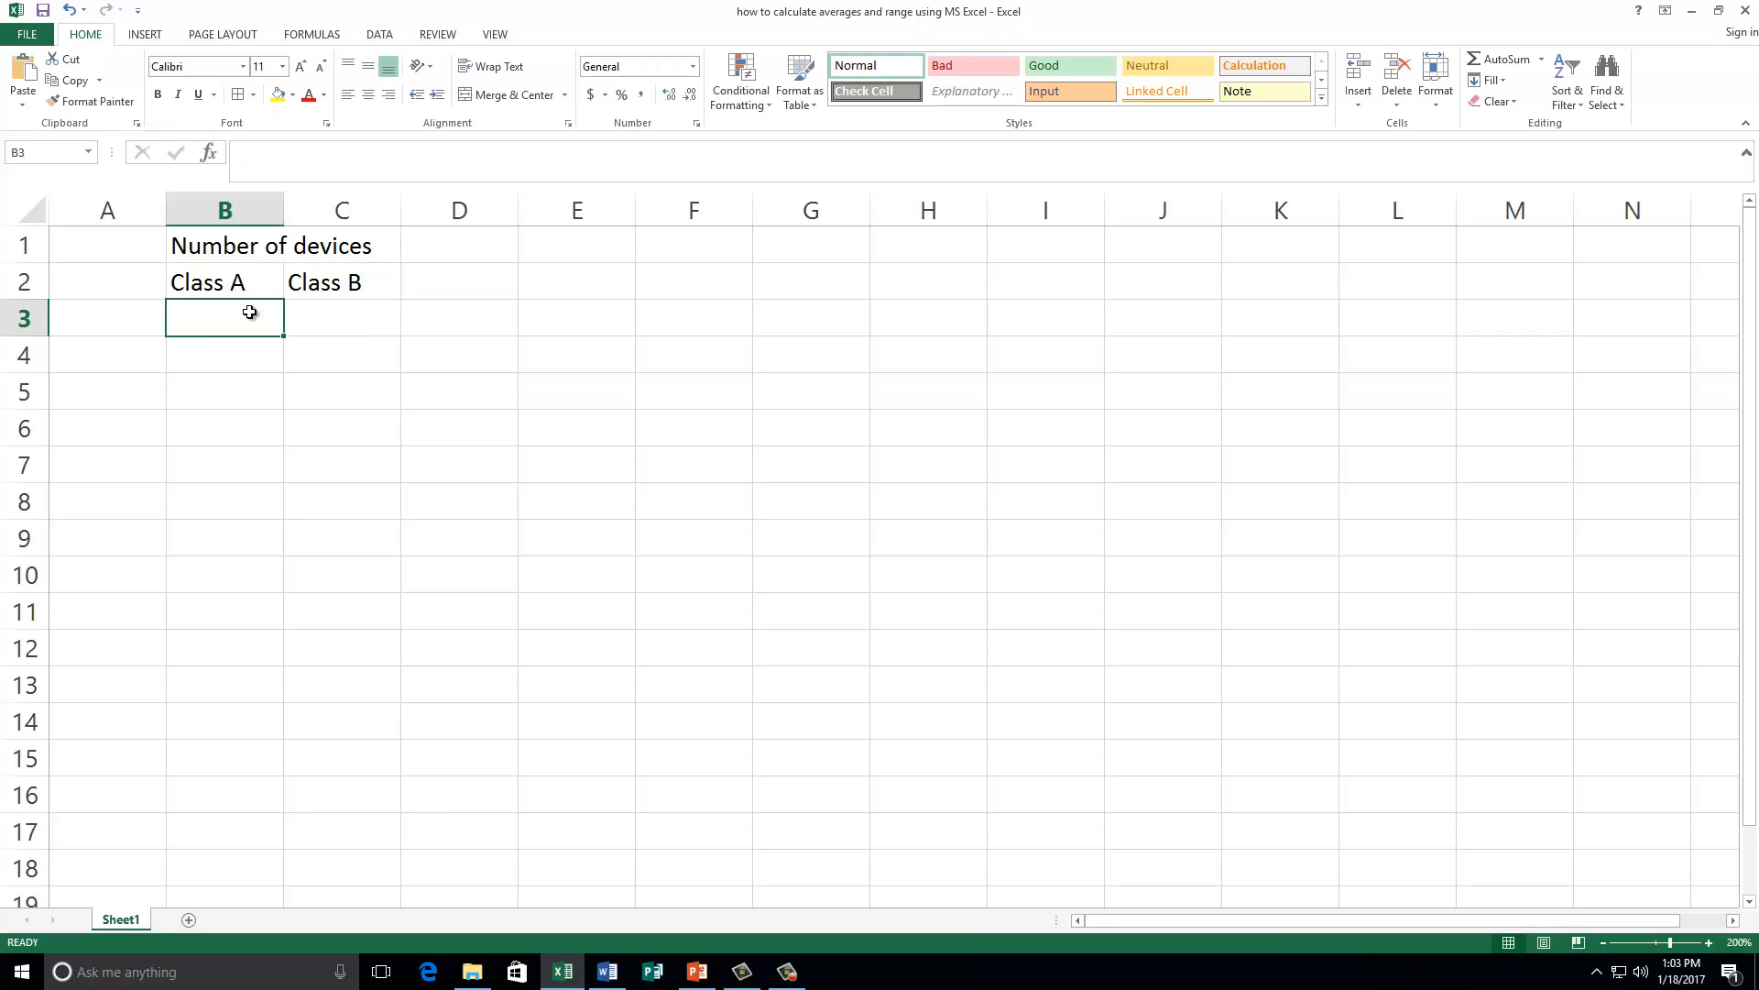
text(4)
key(Return)
text(7)
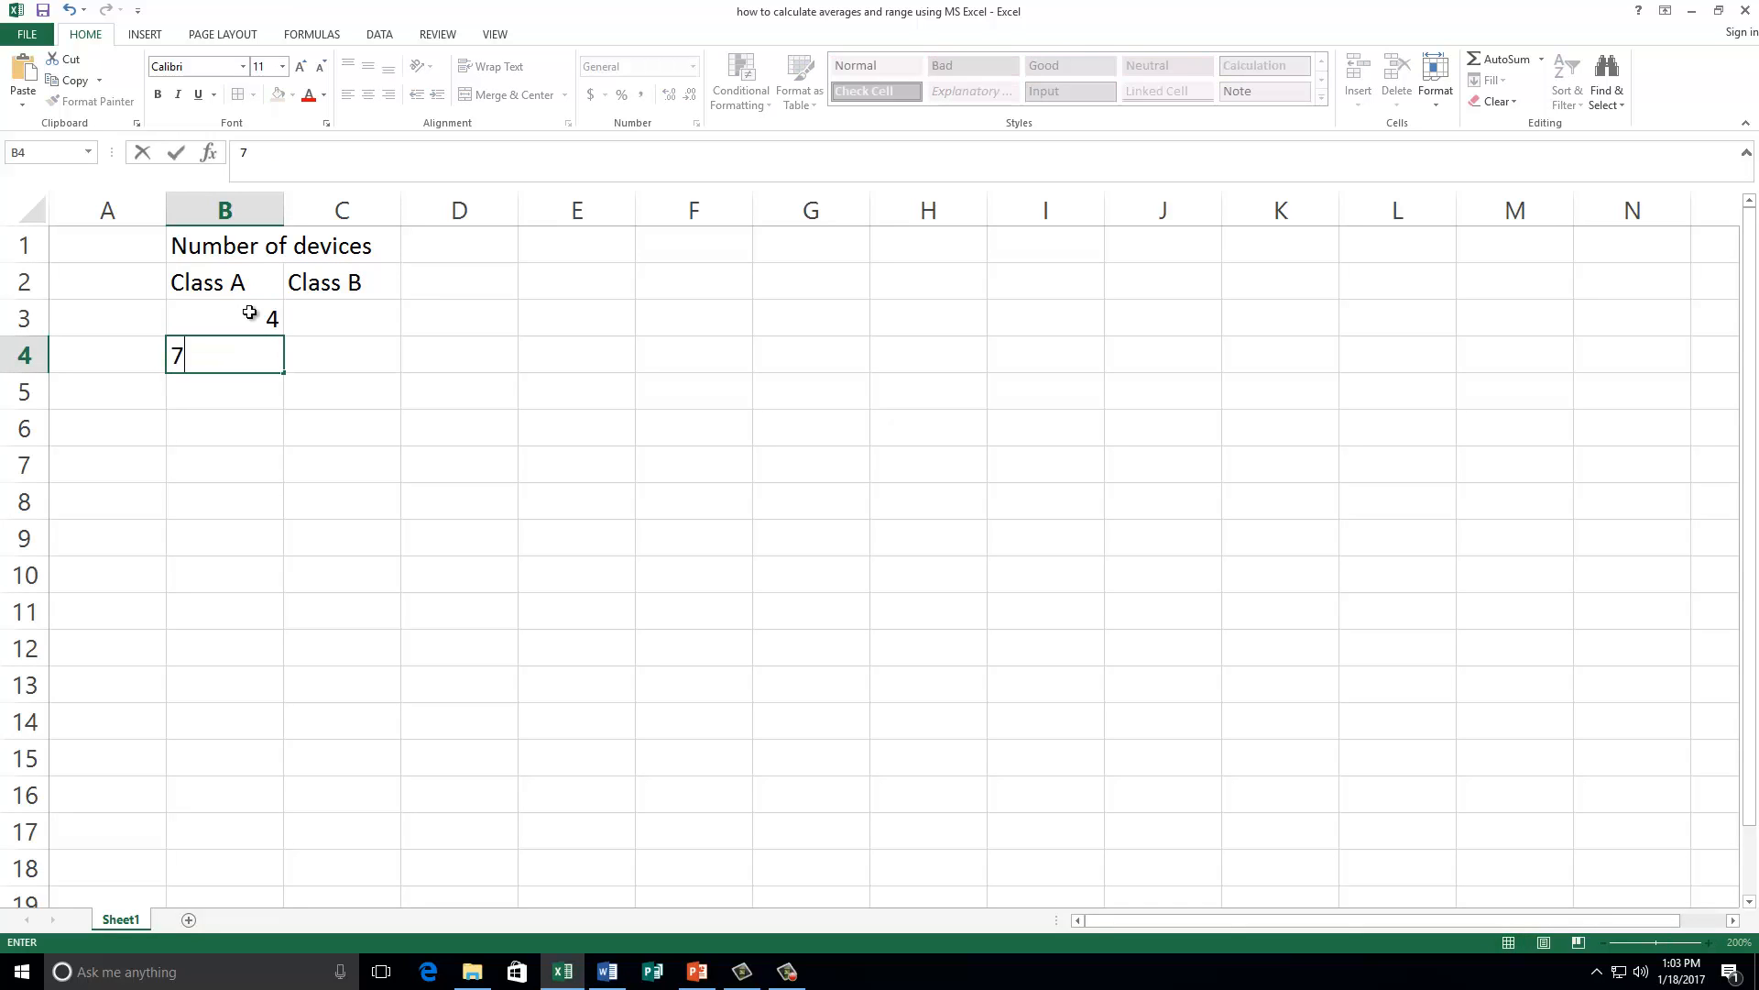
key(Return)
text(4)
key(Return)
text(5)
key(Return)
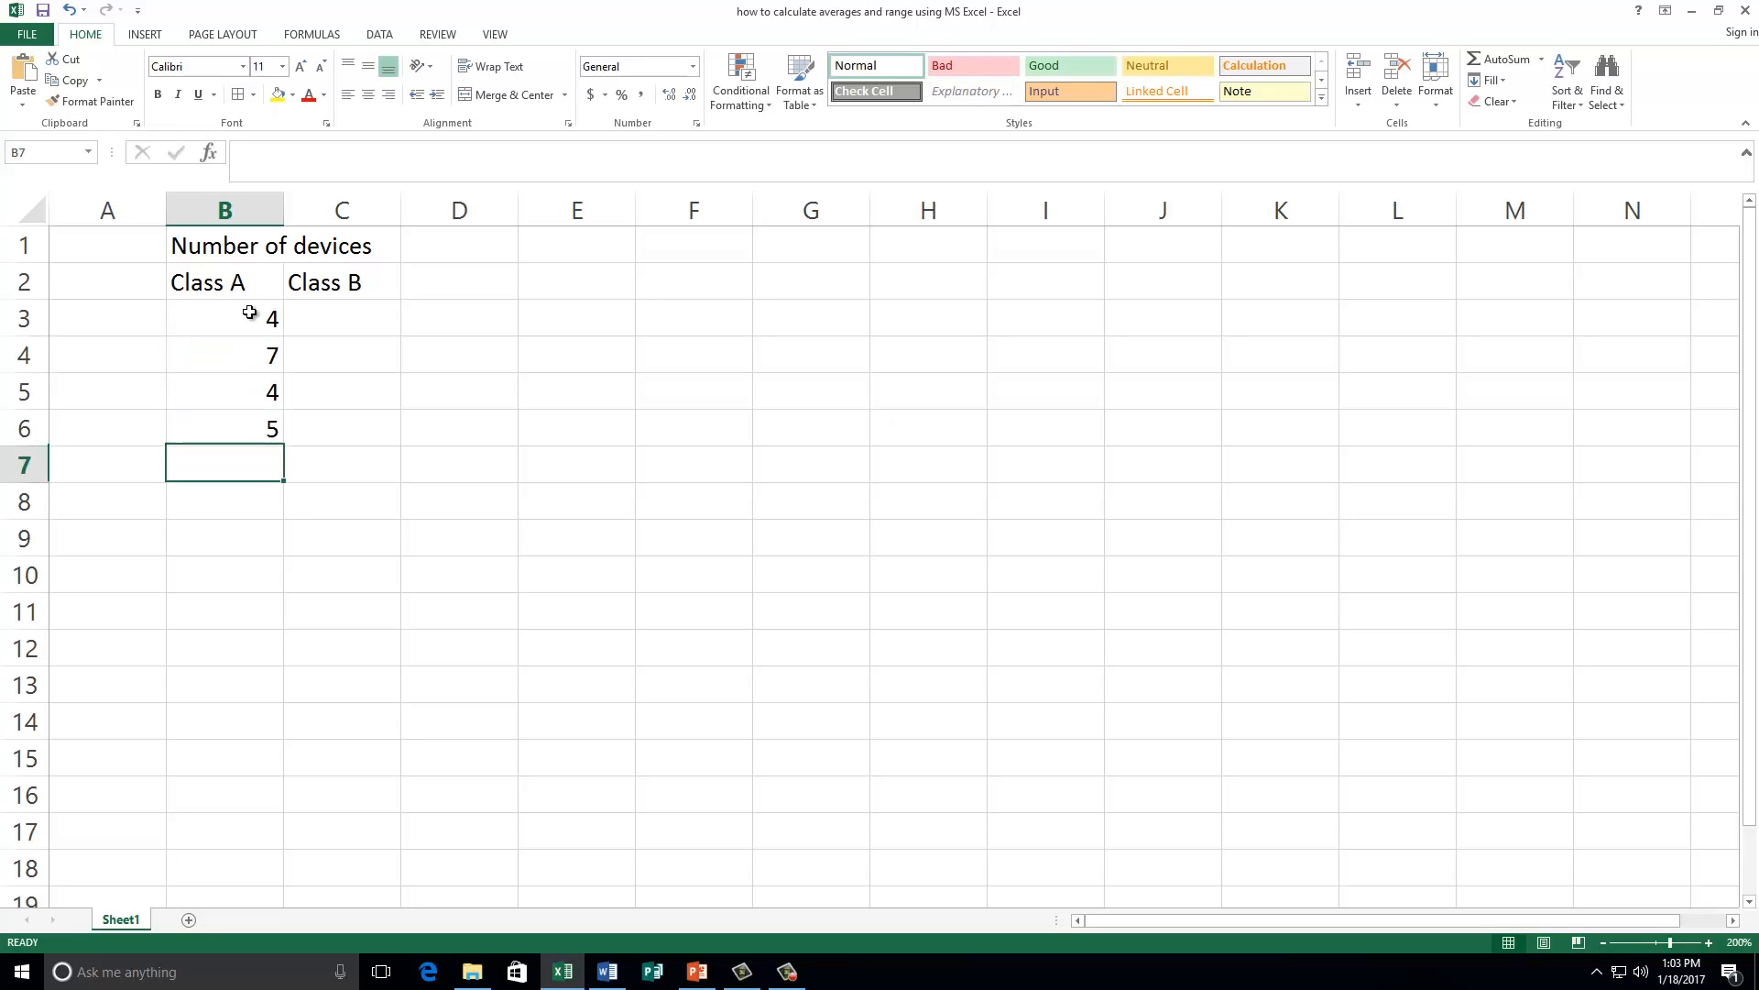
text(10)
key(Return)
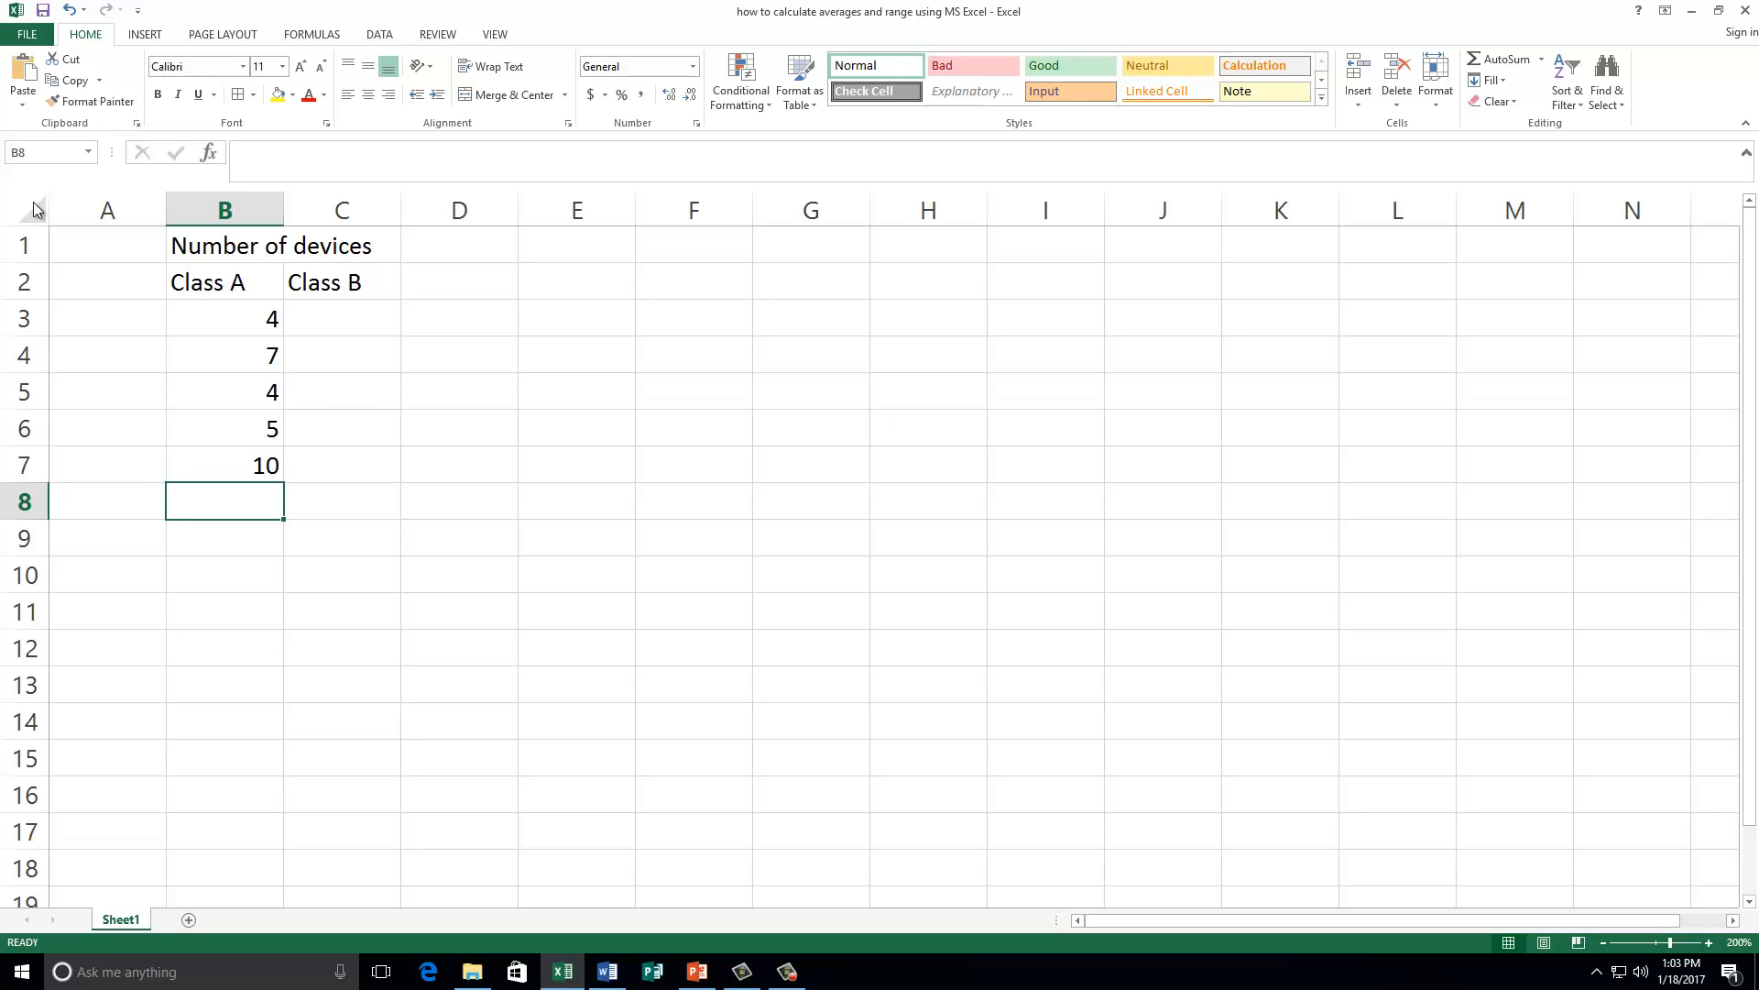
Fill the Class B column from C3 to C7 with the values 5, 4, 12, 7 and 8.
click(372, 317)
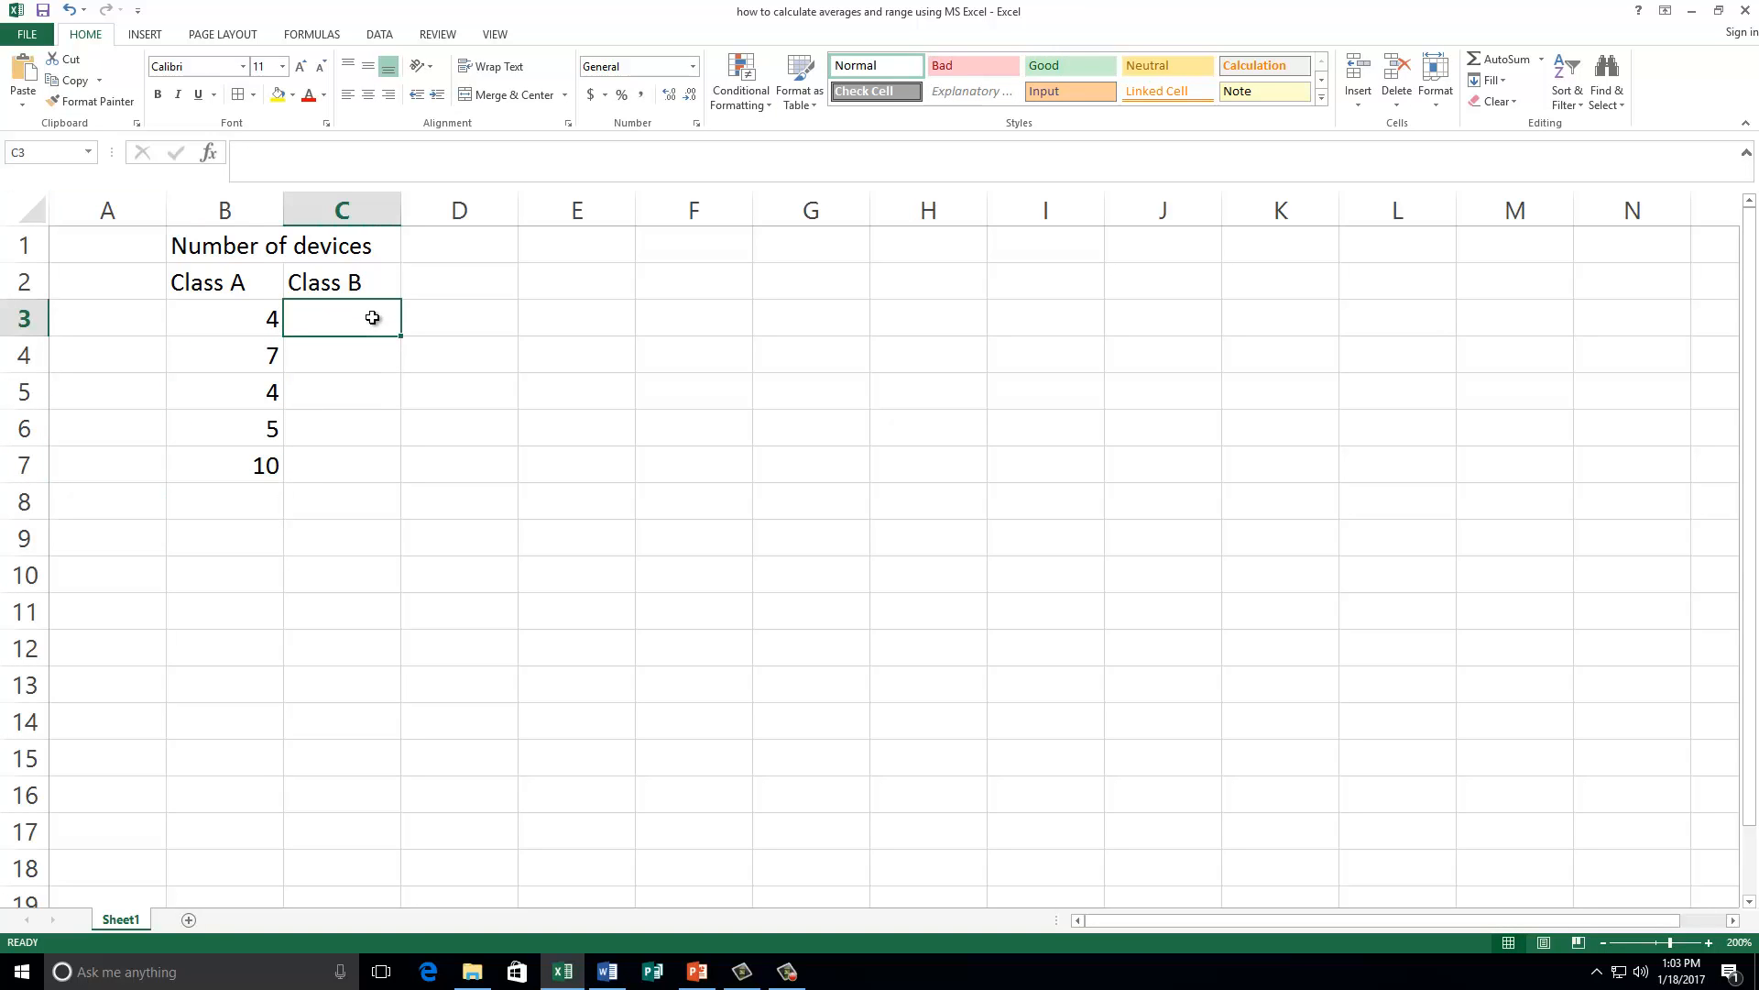
text(5)
key(Return)
text(4)
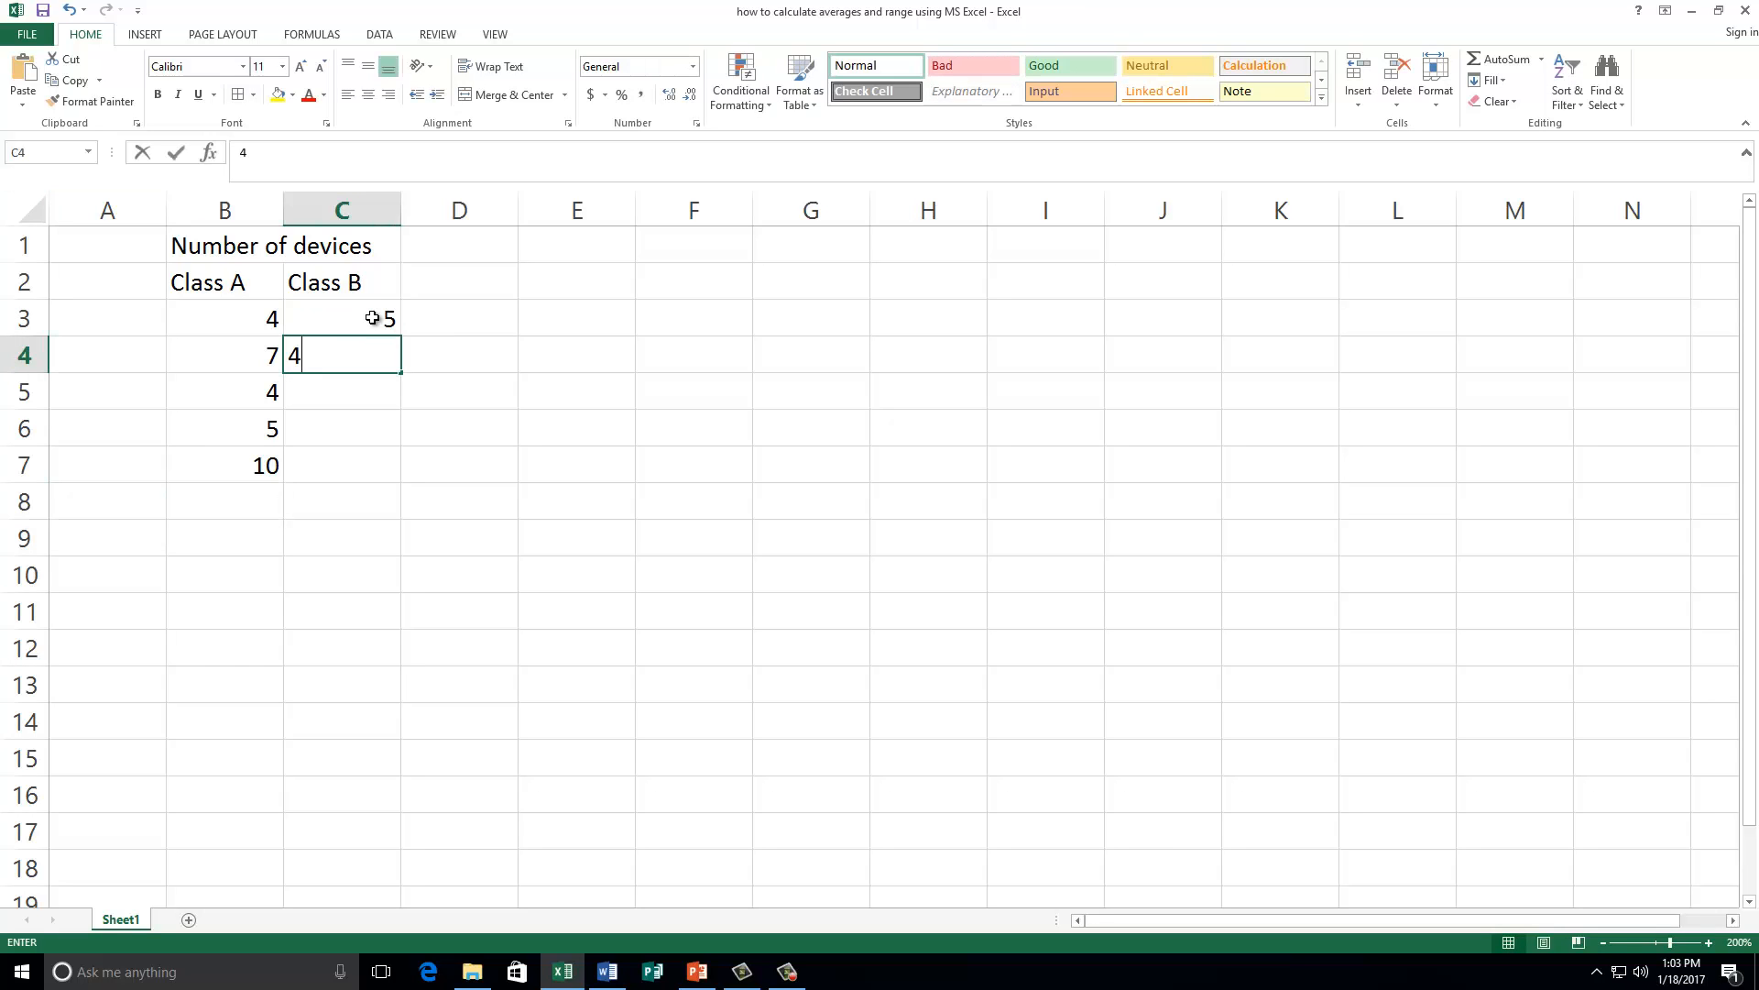
key(Return)
text(12)
key(Return)
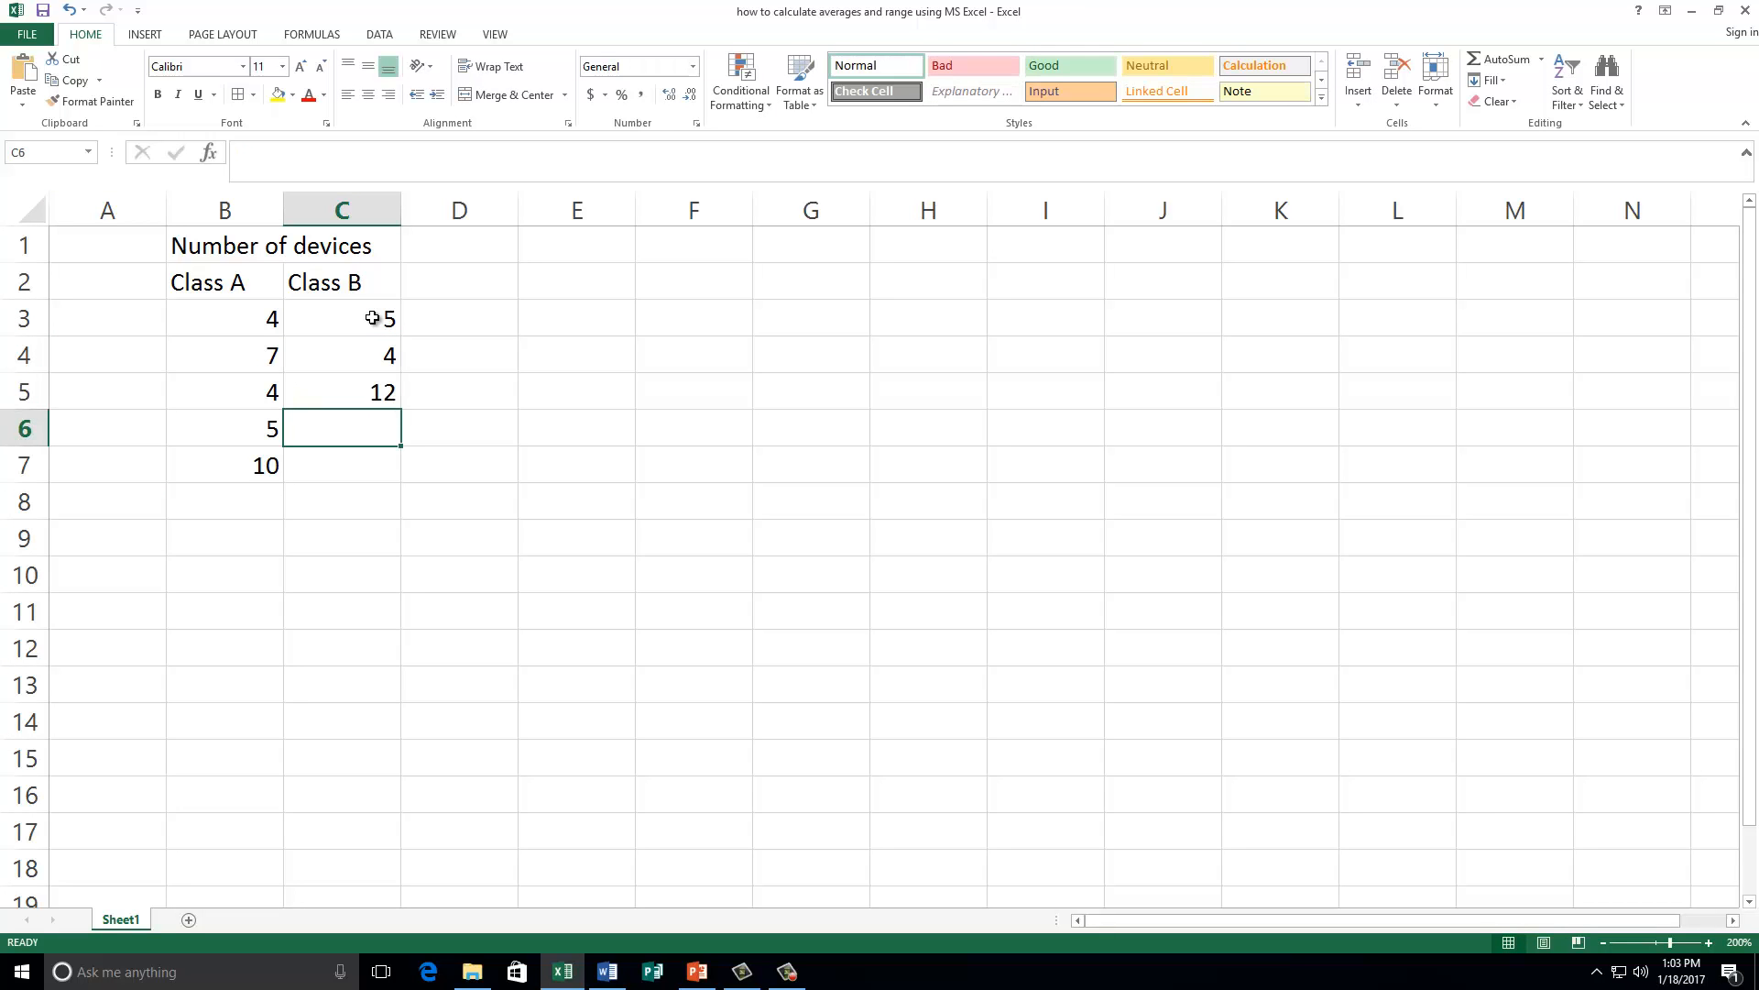
text(7)
key(Return)
text(8)
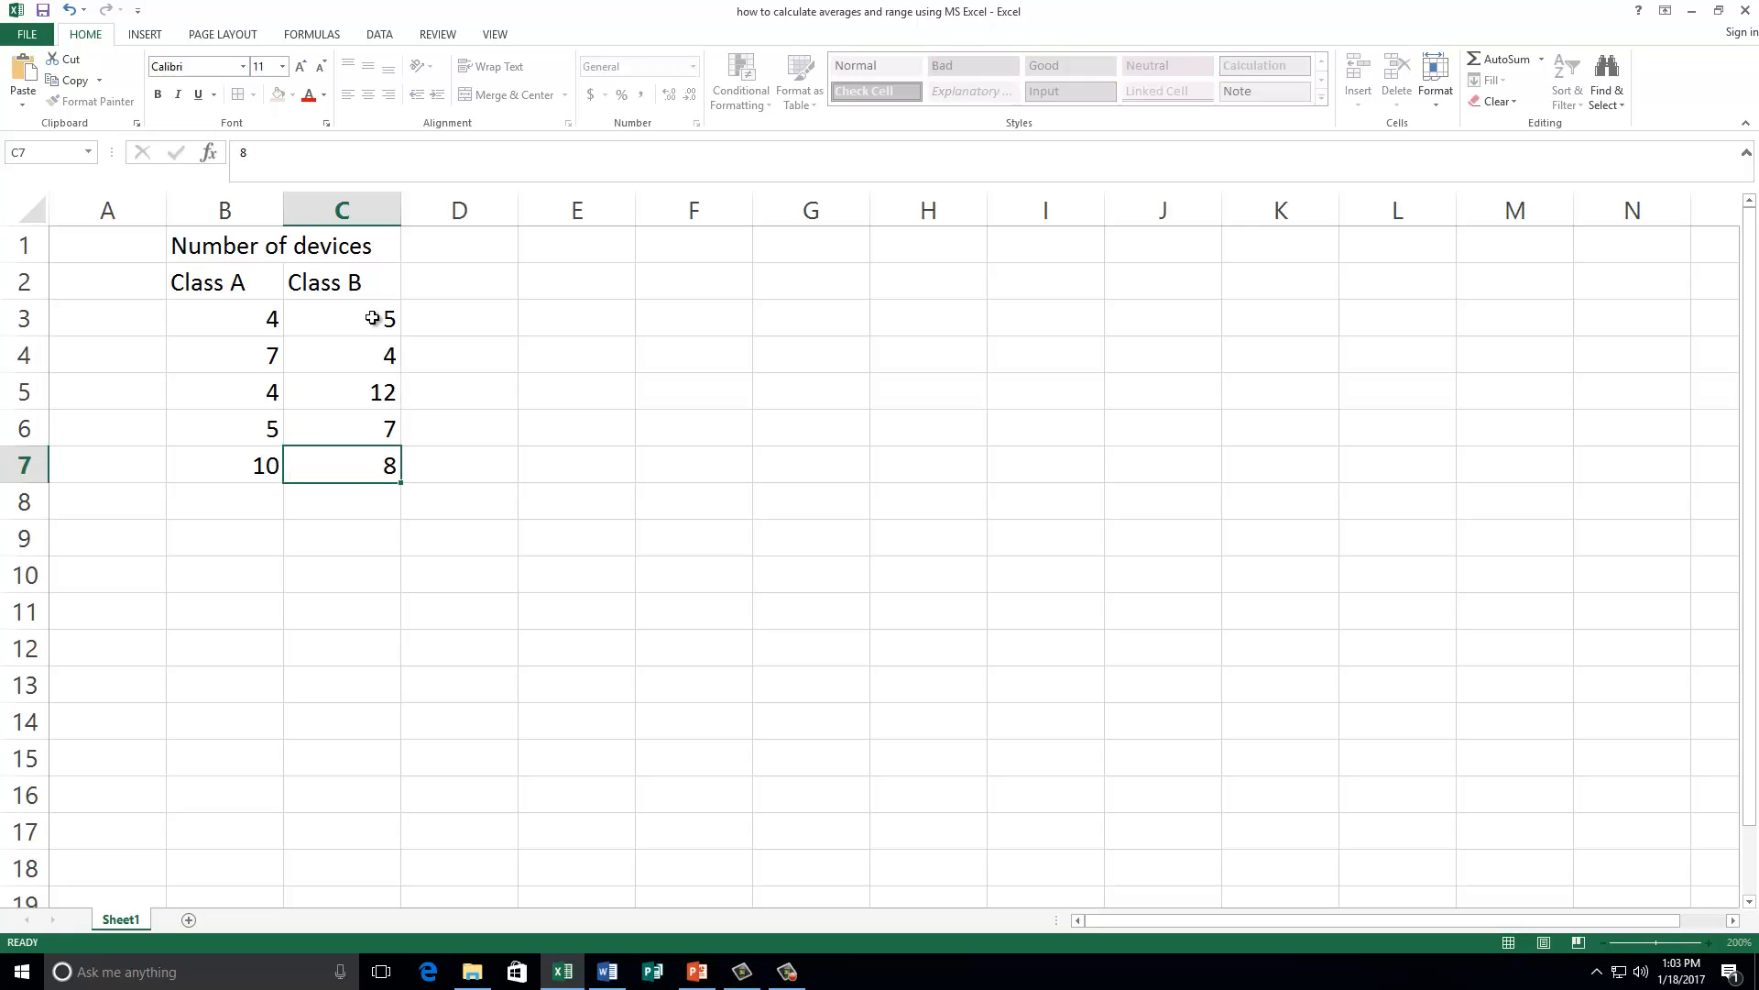
key(Return)
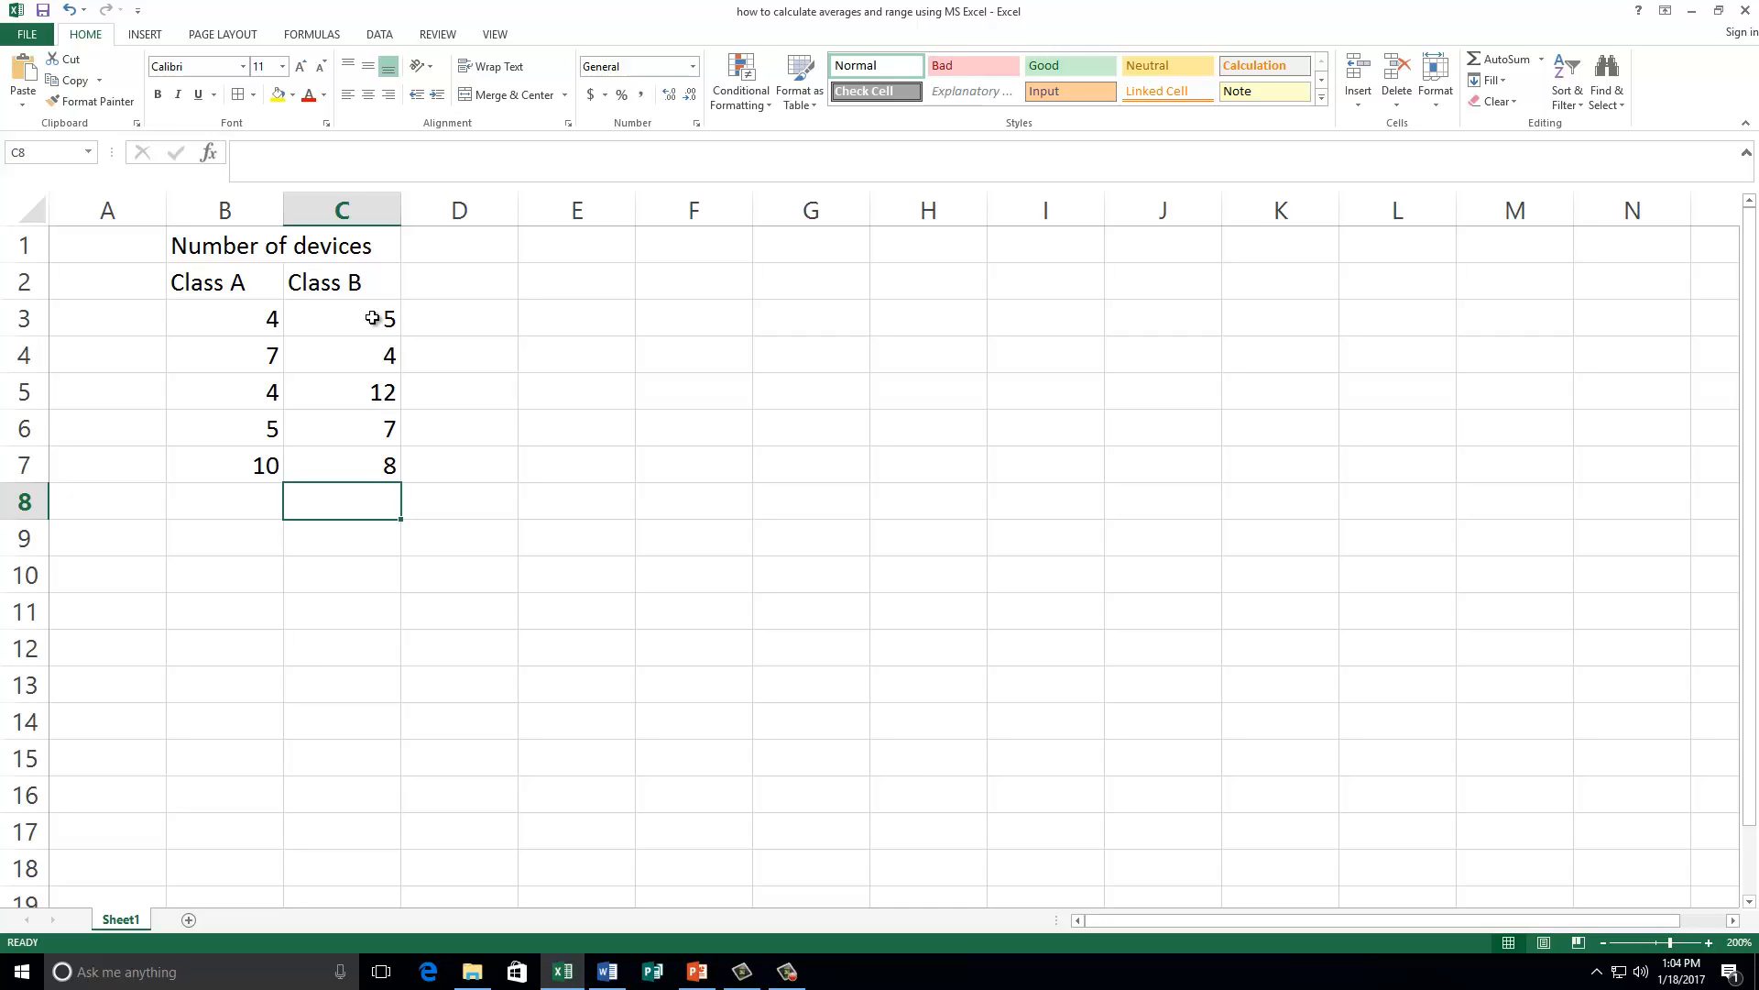
Enter the row labels mean, median, mode and range in cells A8 to A11.
click(109, 497)
text(mean)
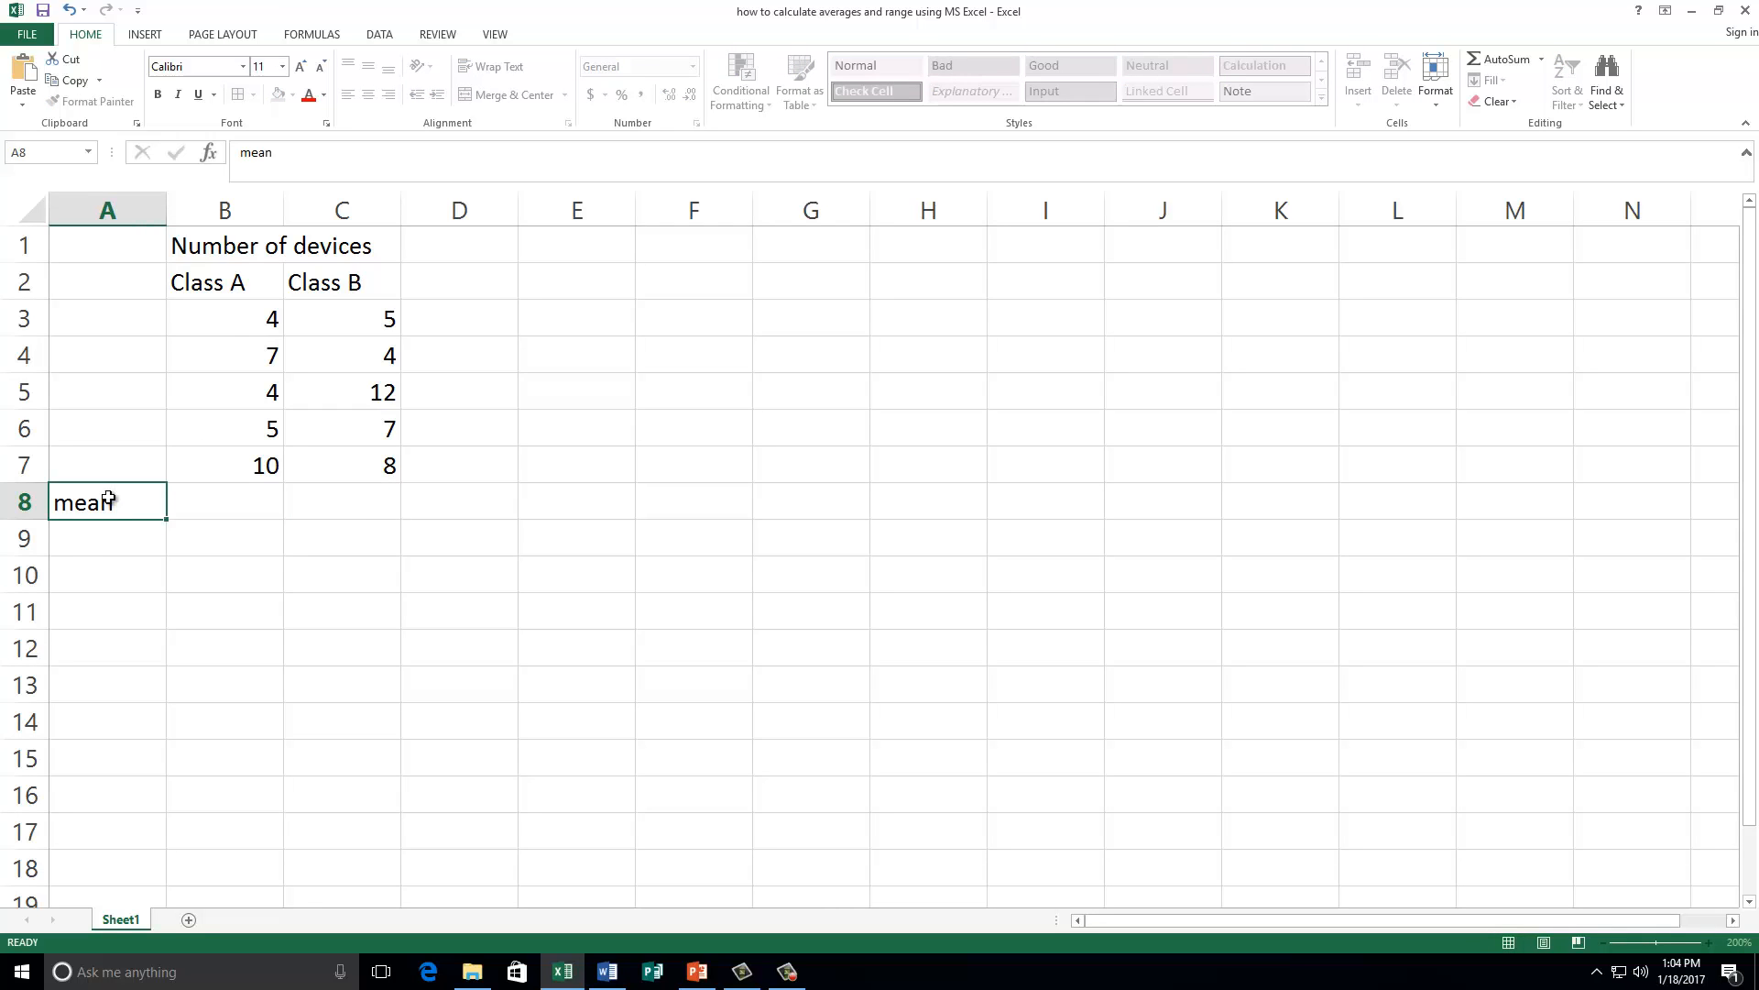
key(Return)
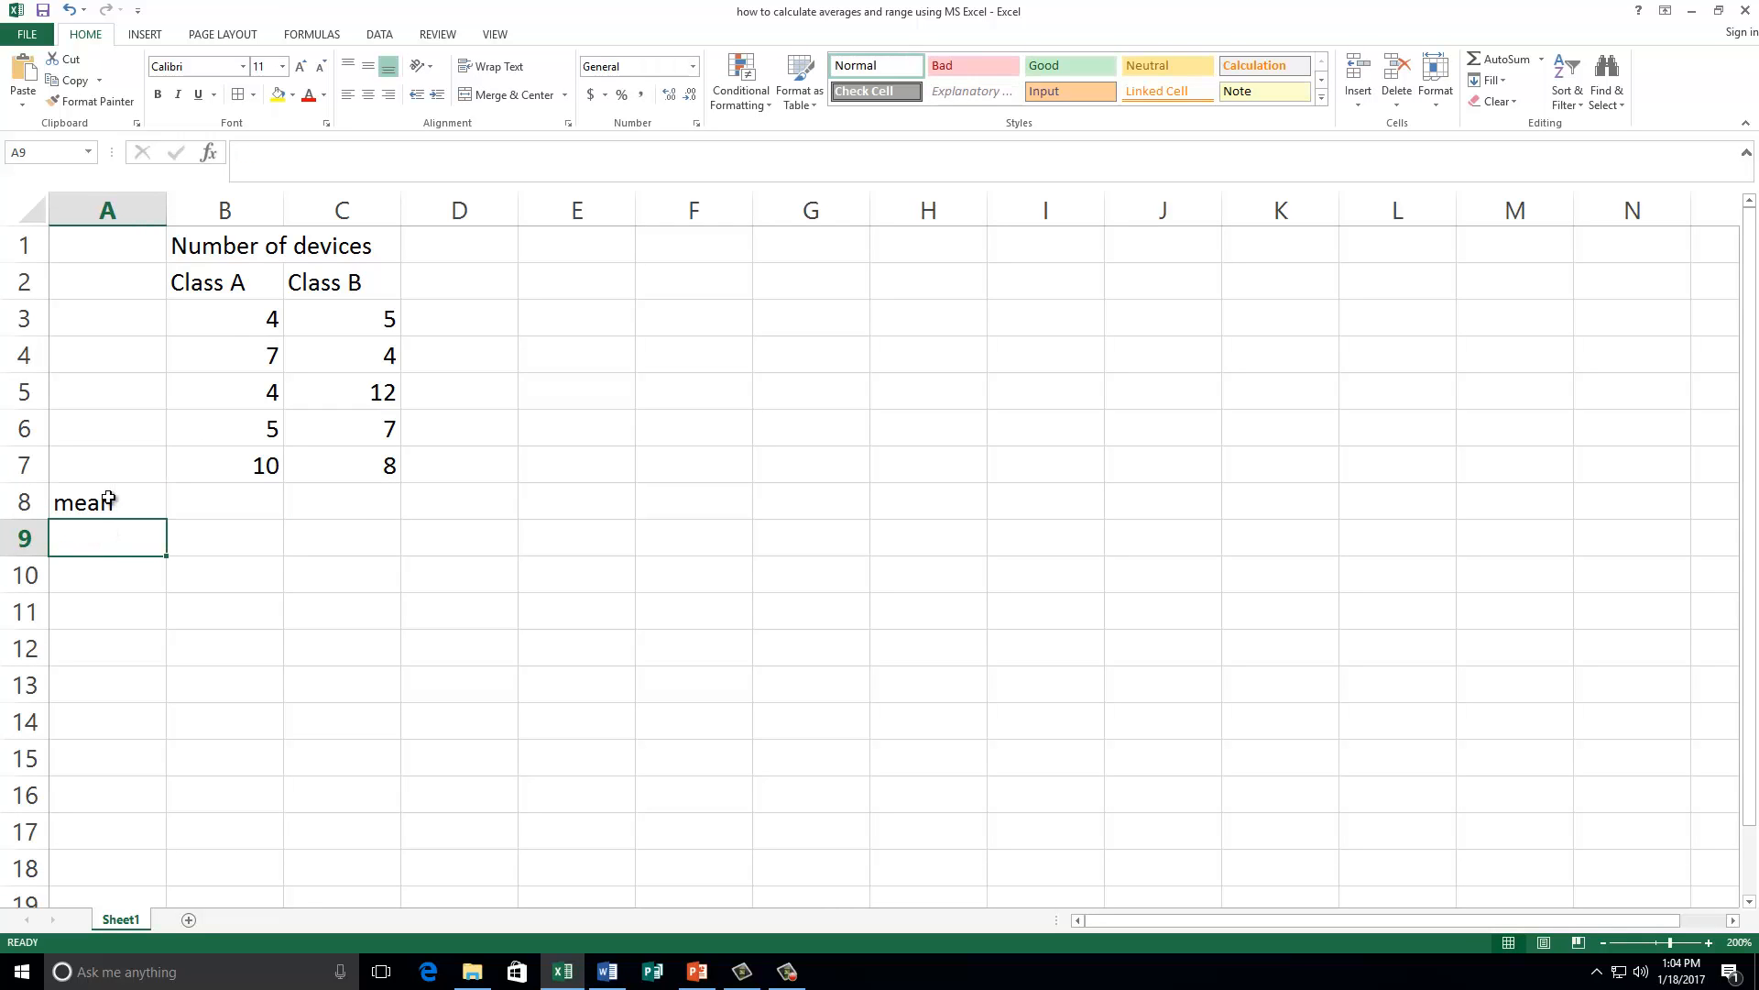
text(median)
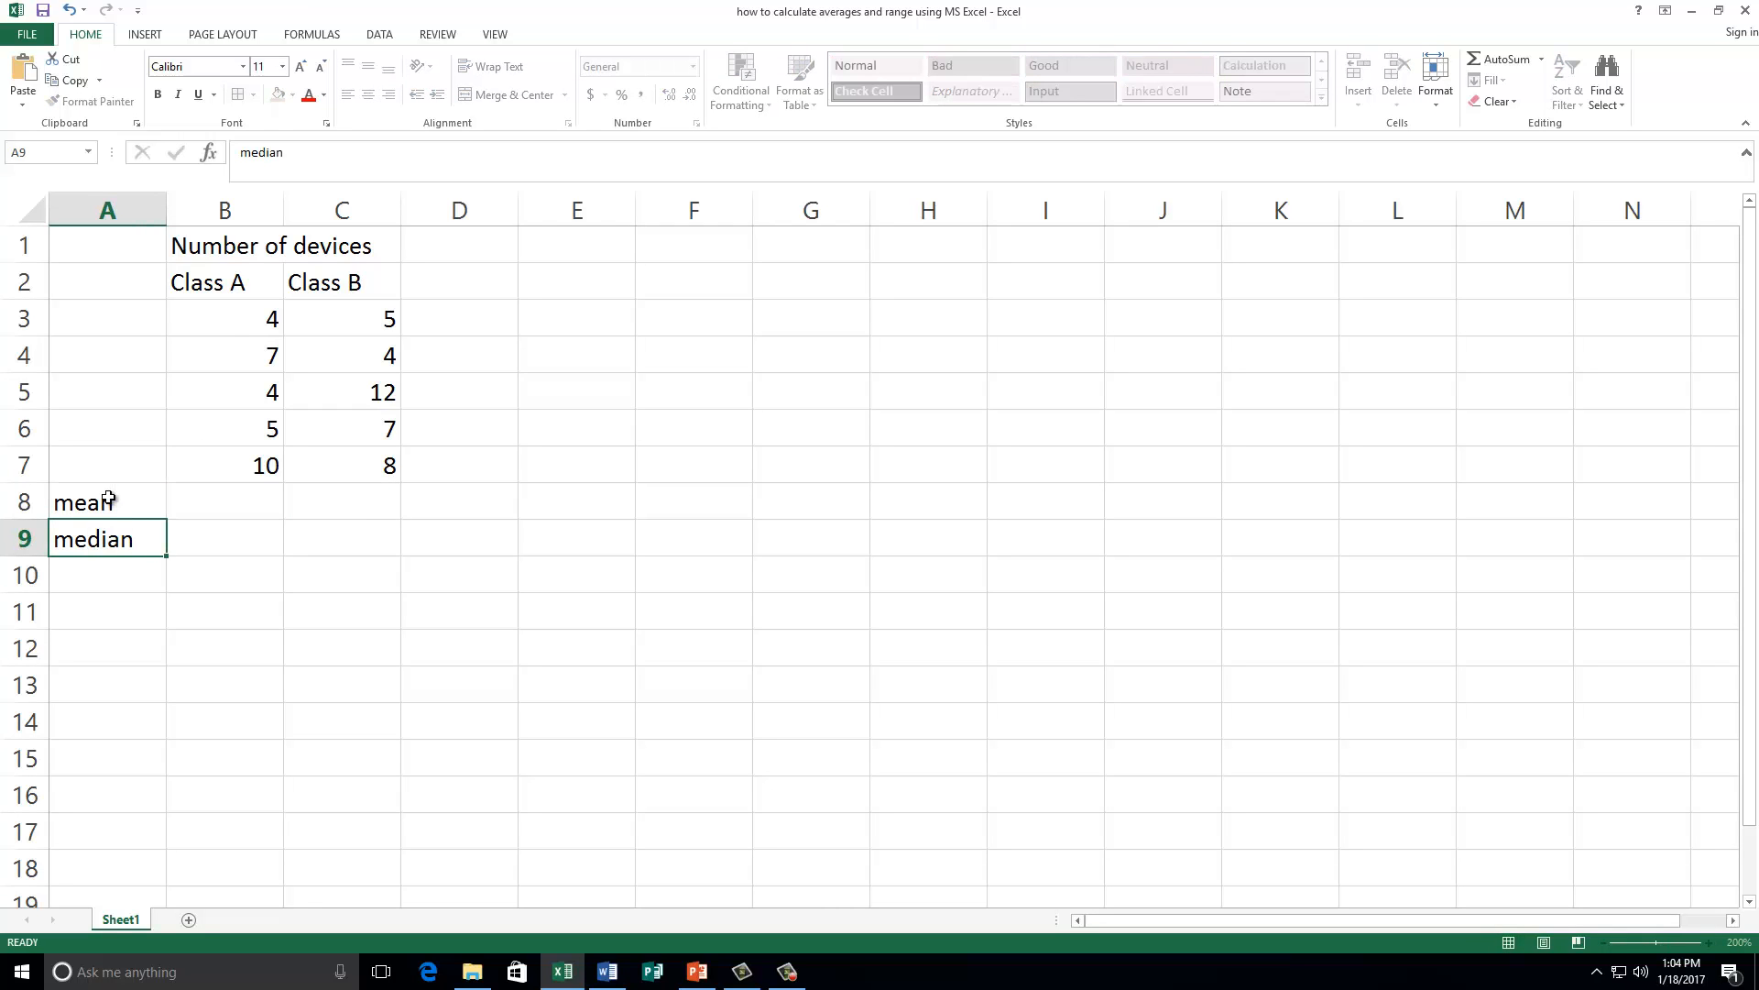
key(Return)
text(mode)
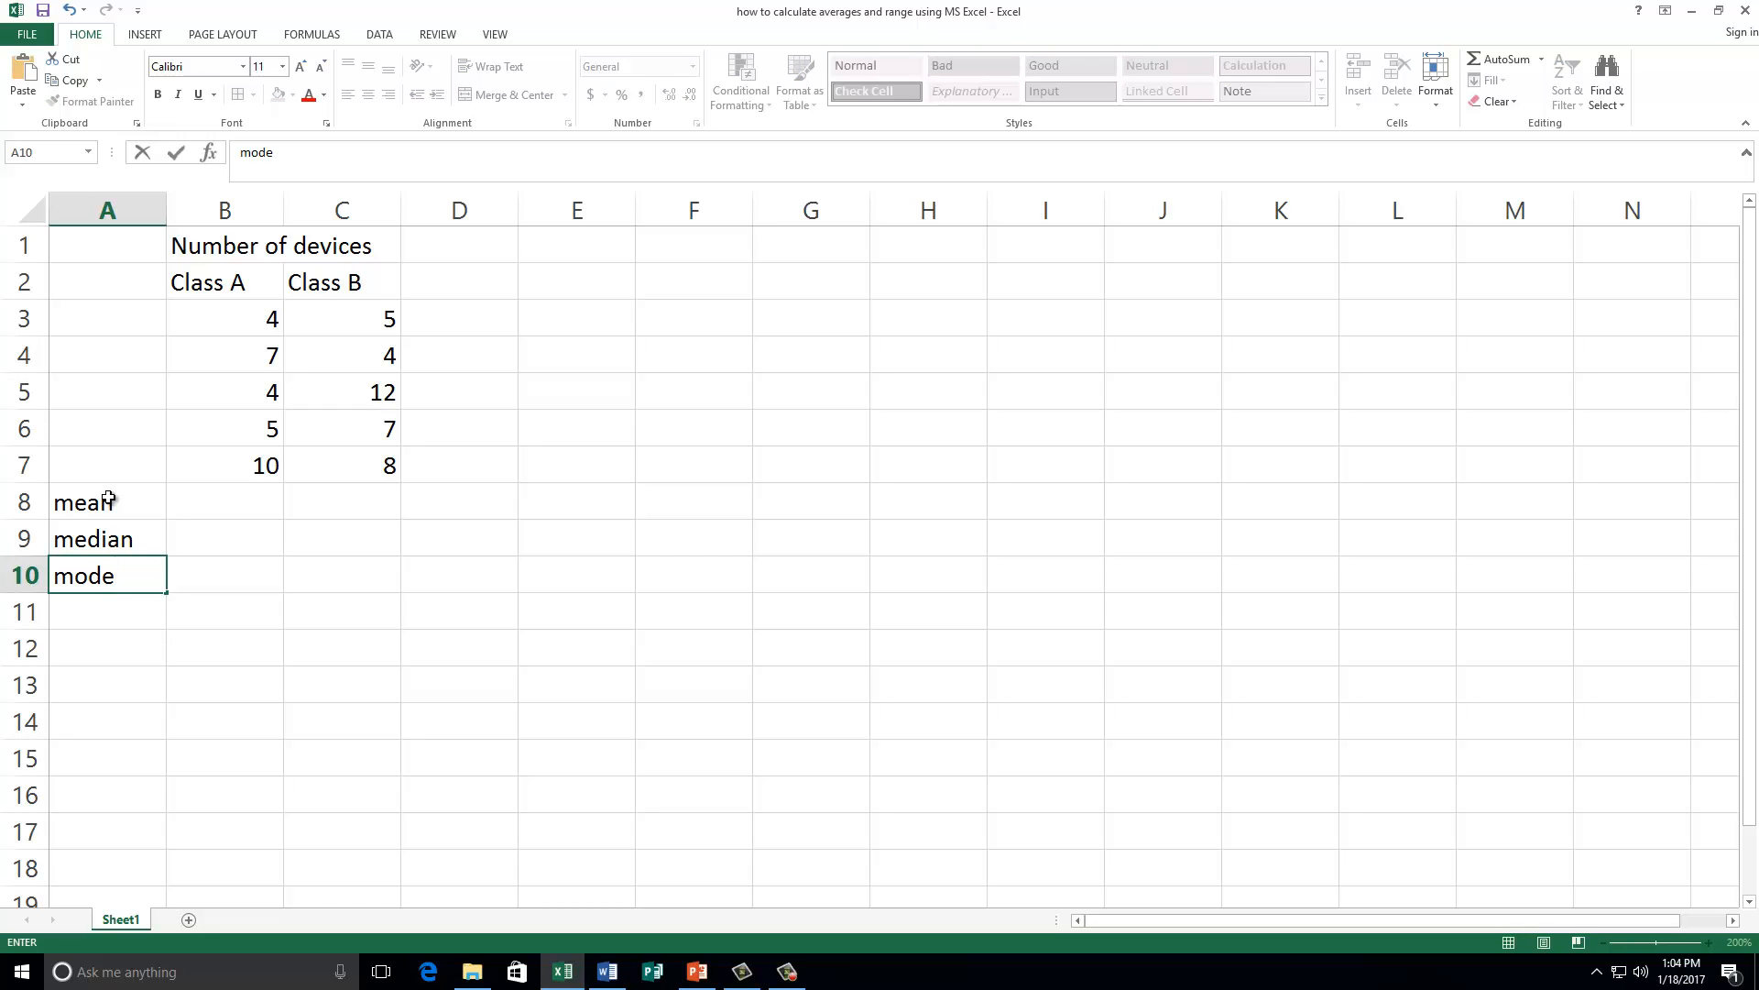
click(109, 598)
text(range)
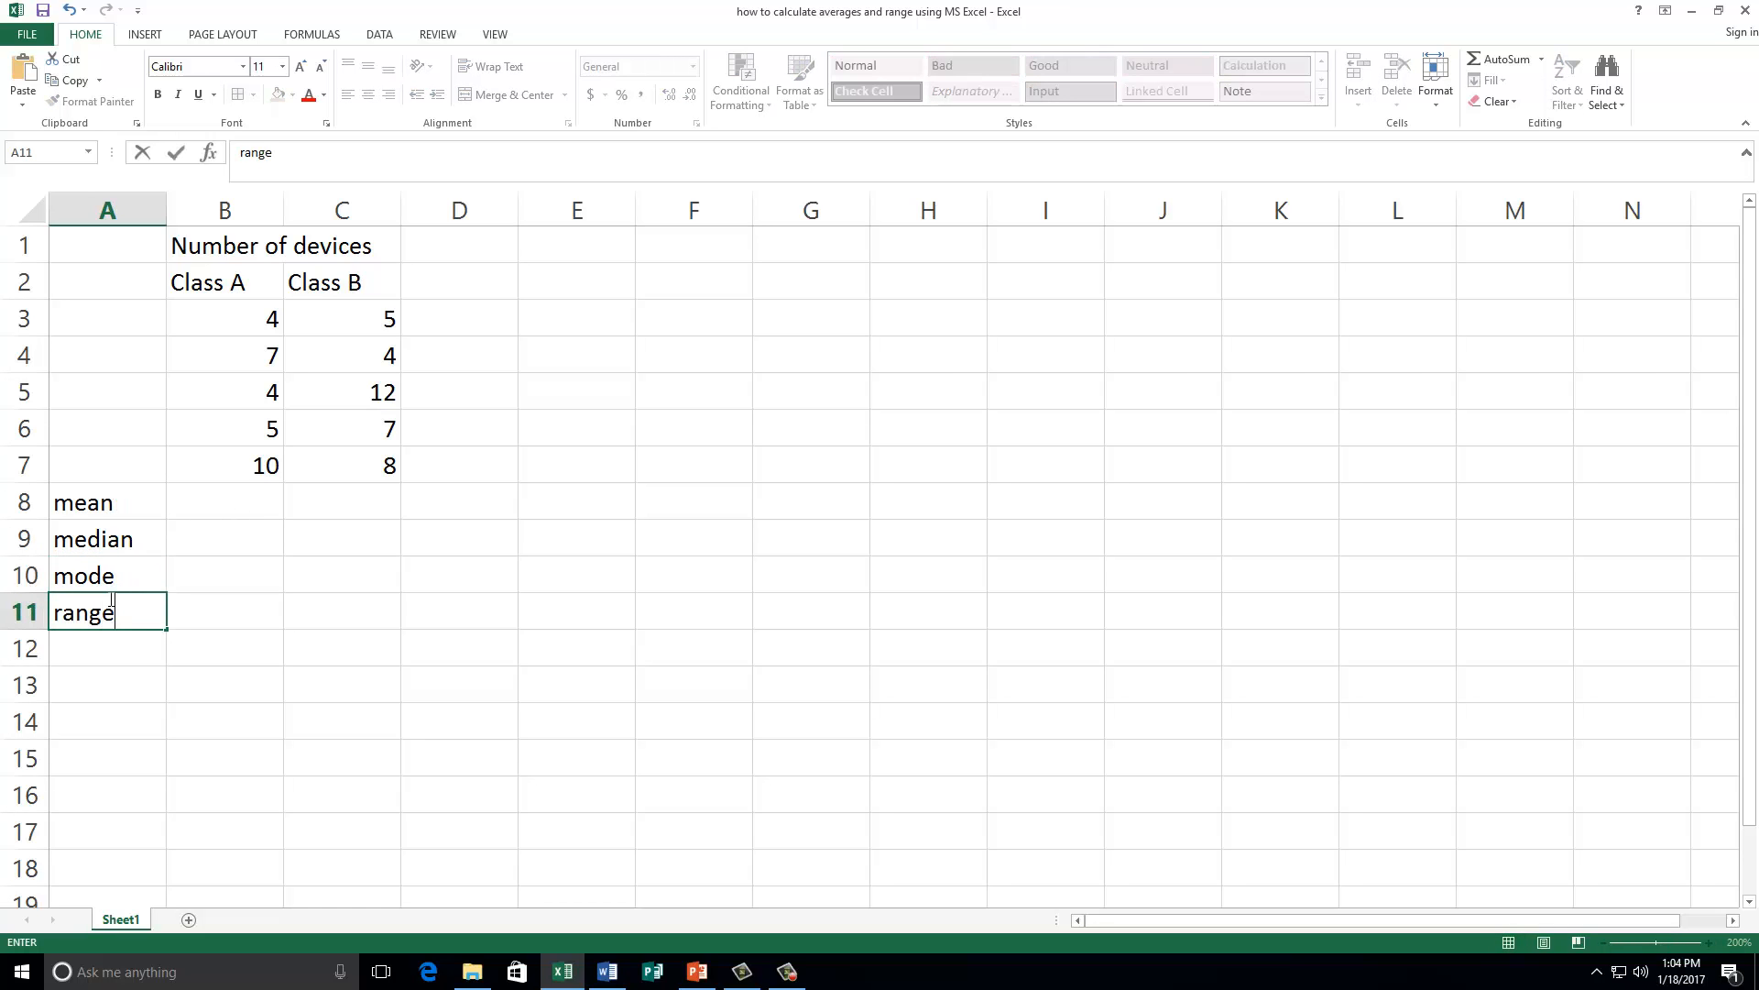
Calculate the Class A mean in cell B8 with the AVERAGE function over B3:B7.
click(255, 487)
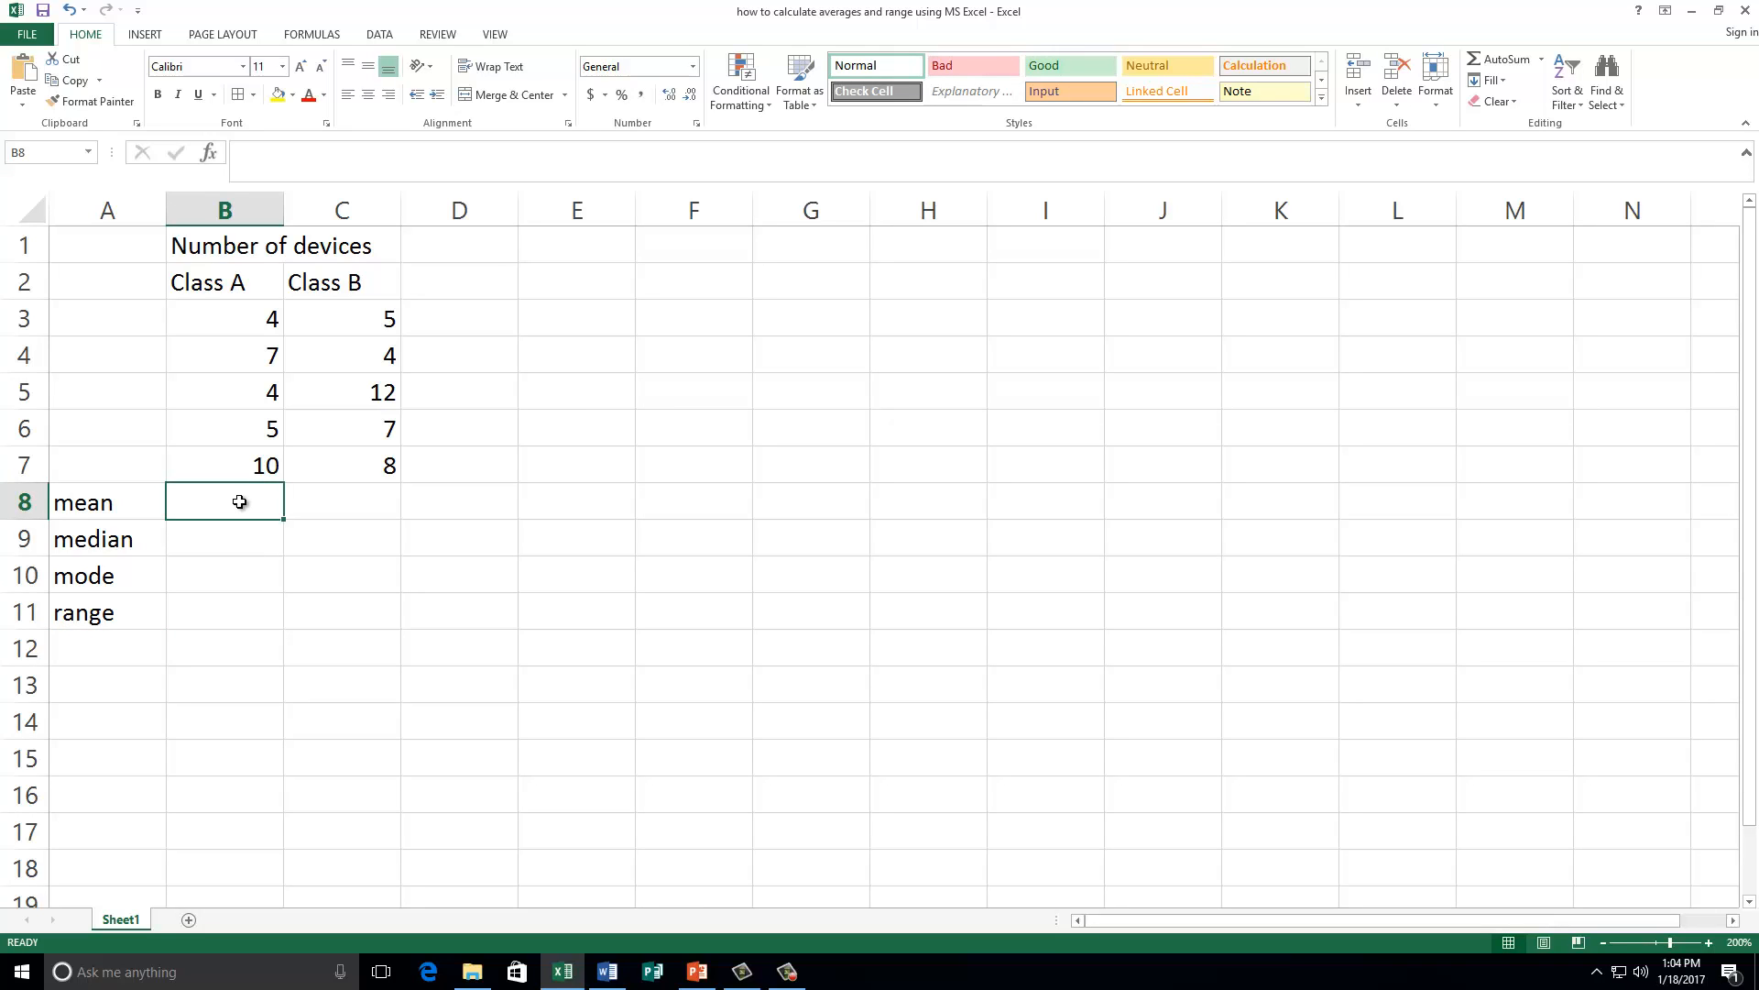
text(=)
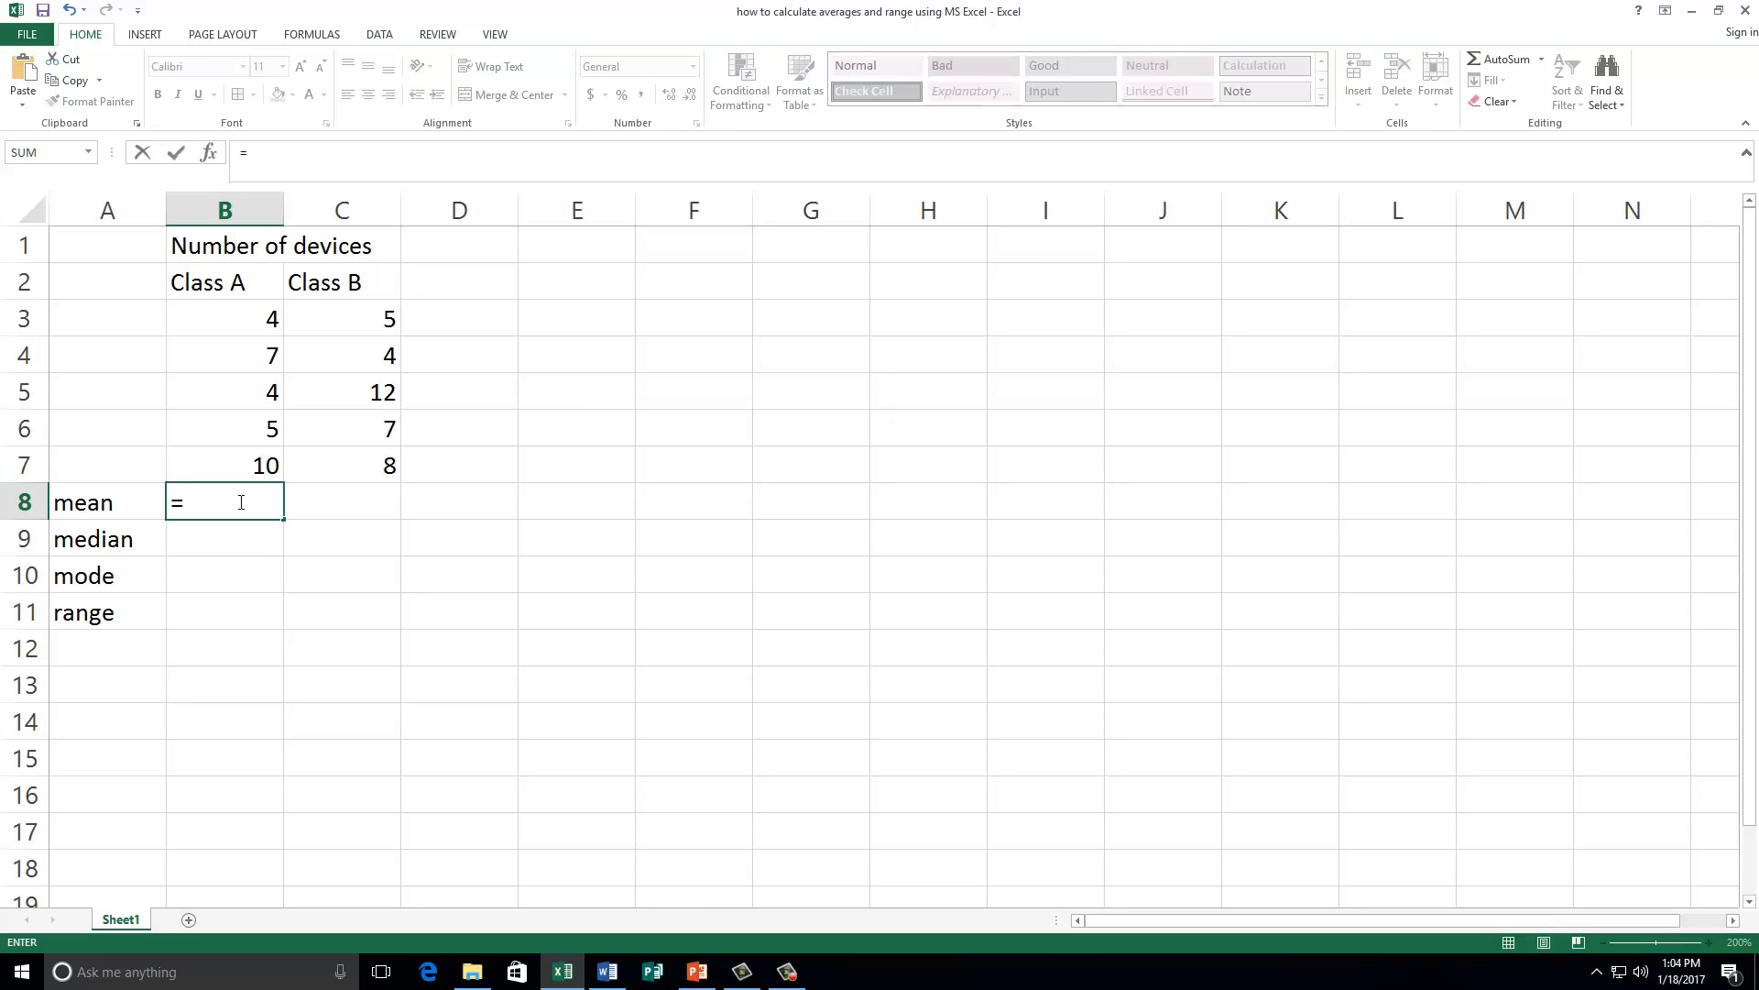
text(a)
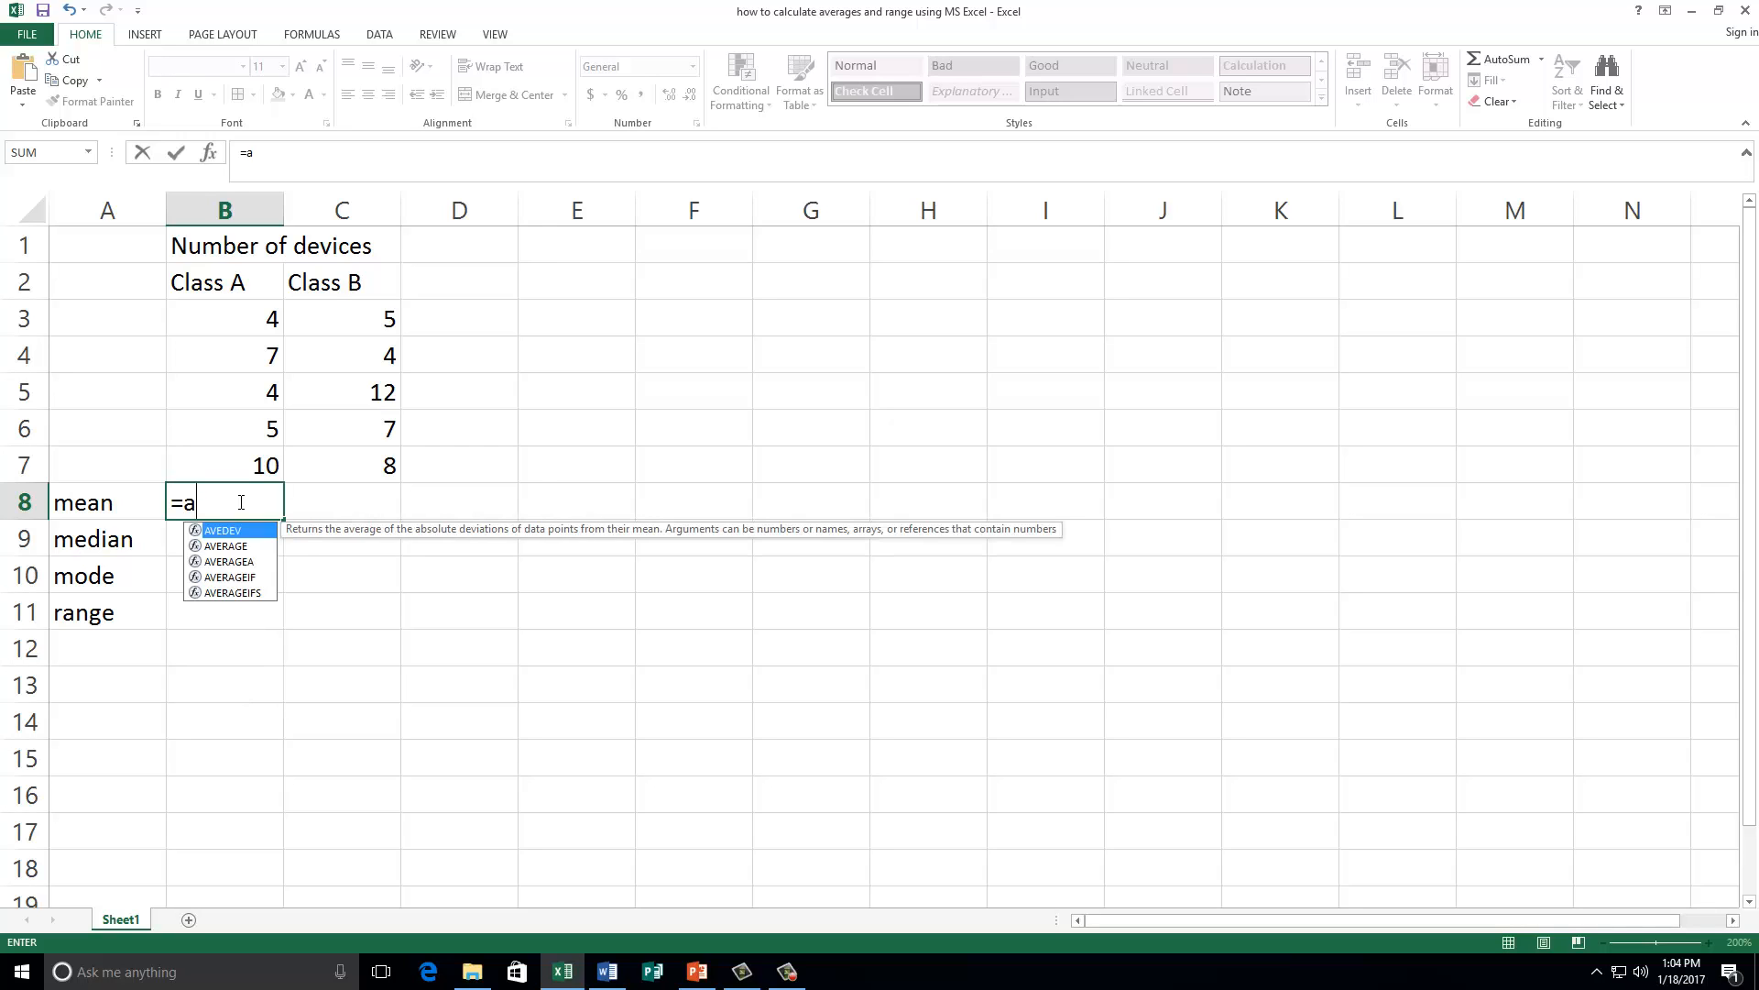
text(verage)
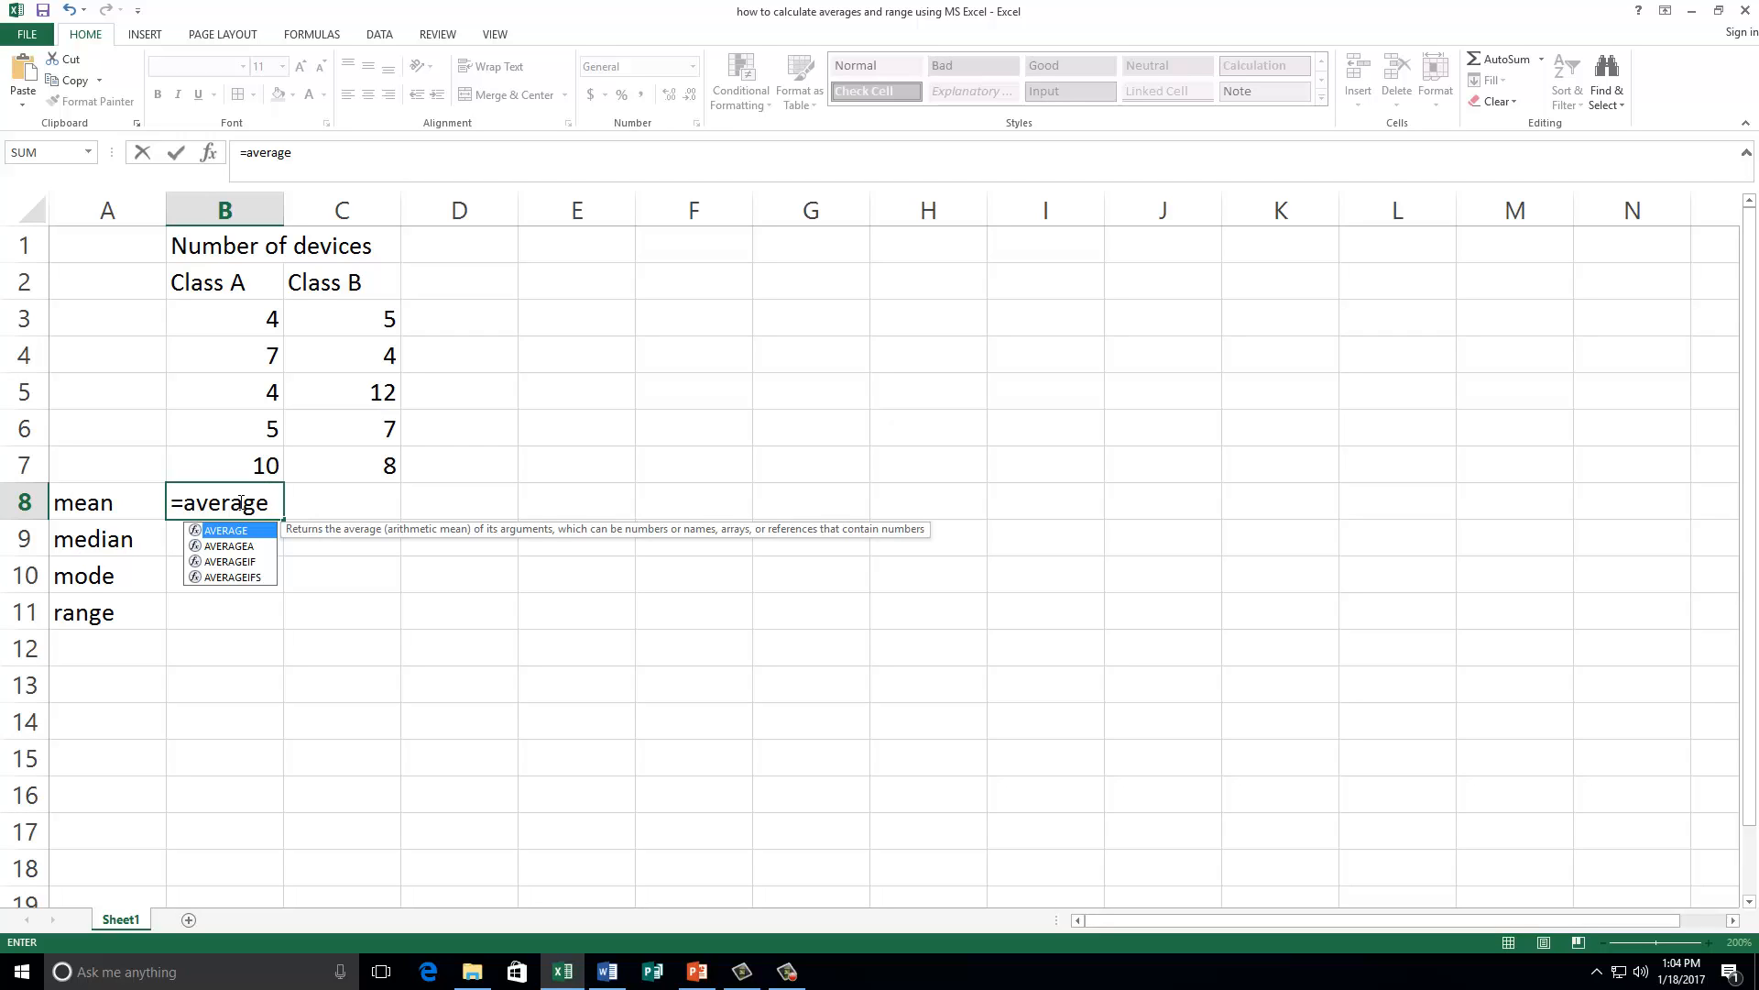
text(()
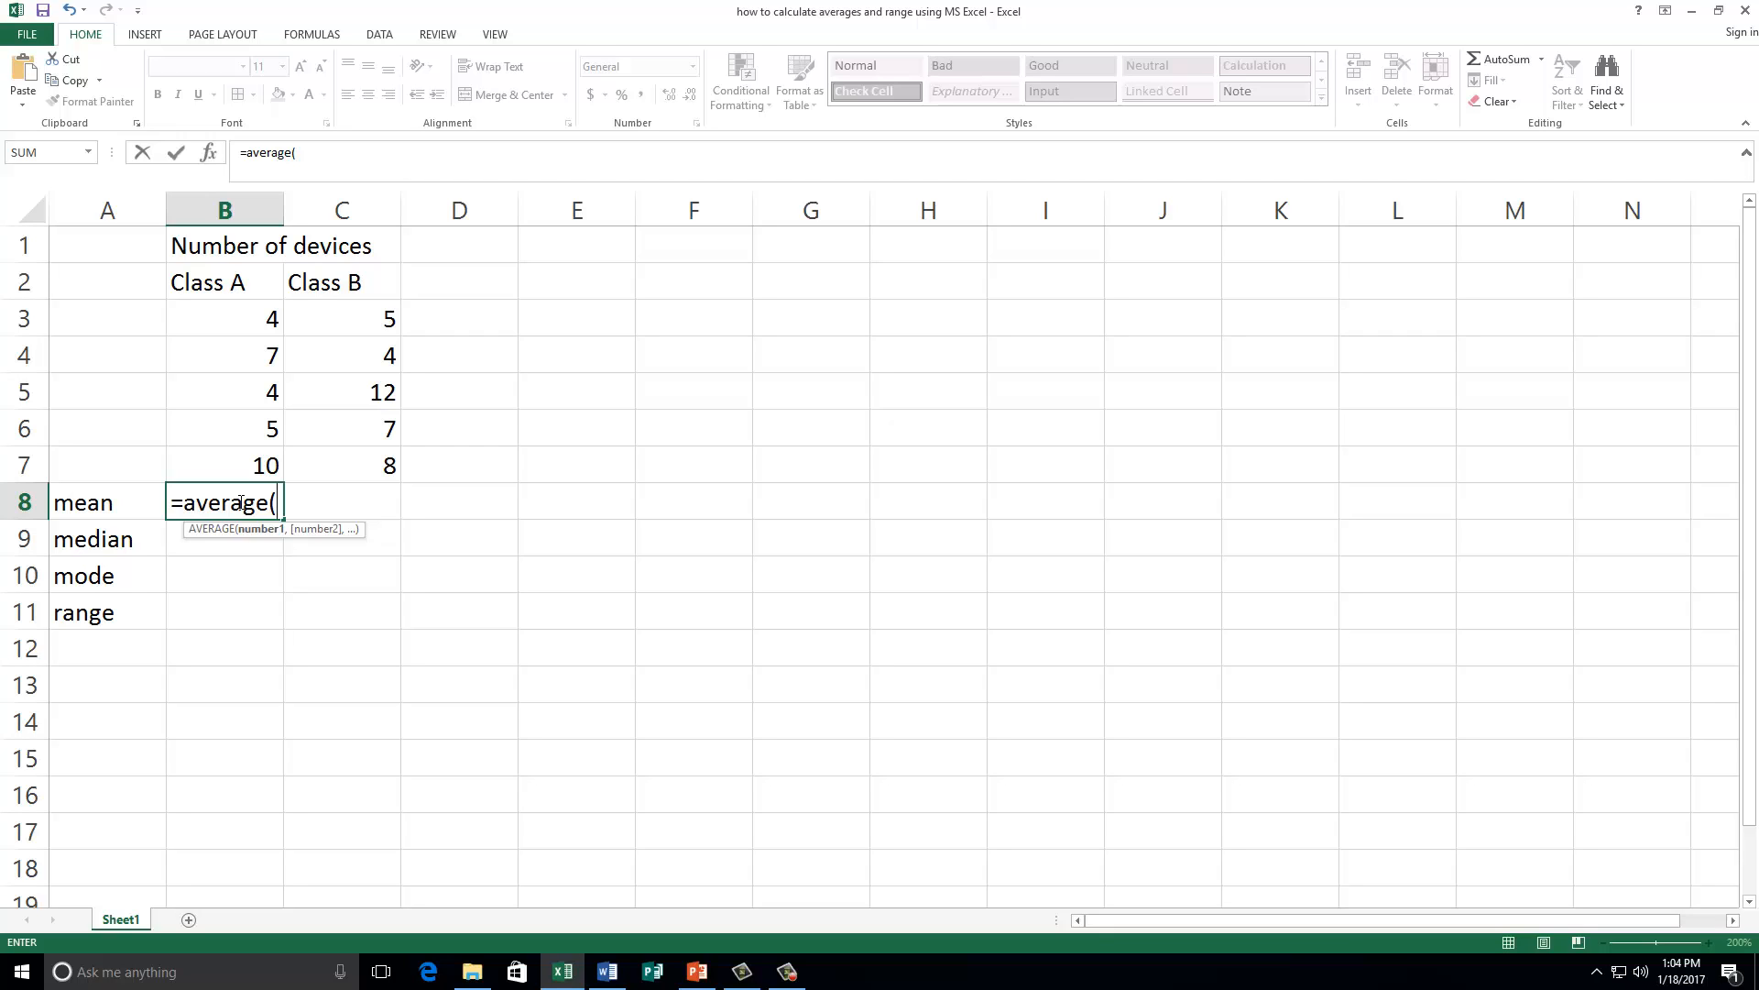
click(229, 319)
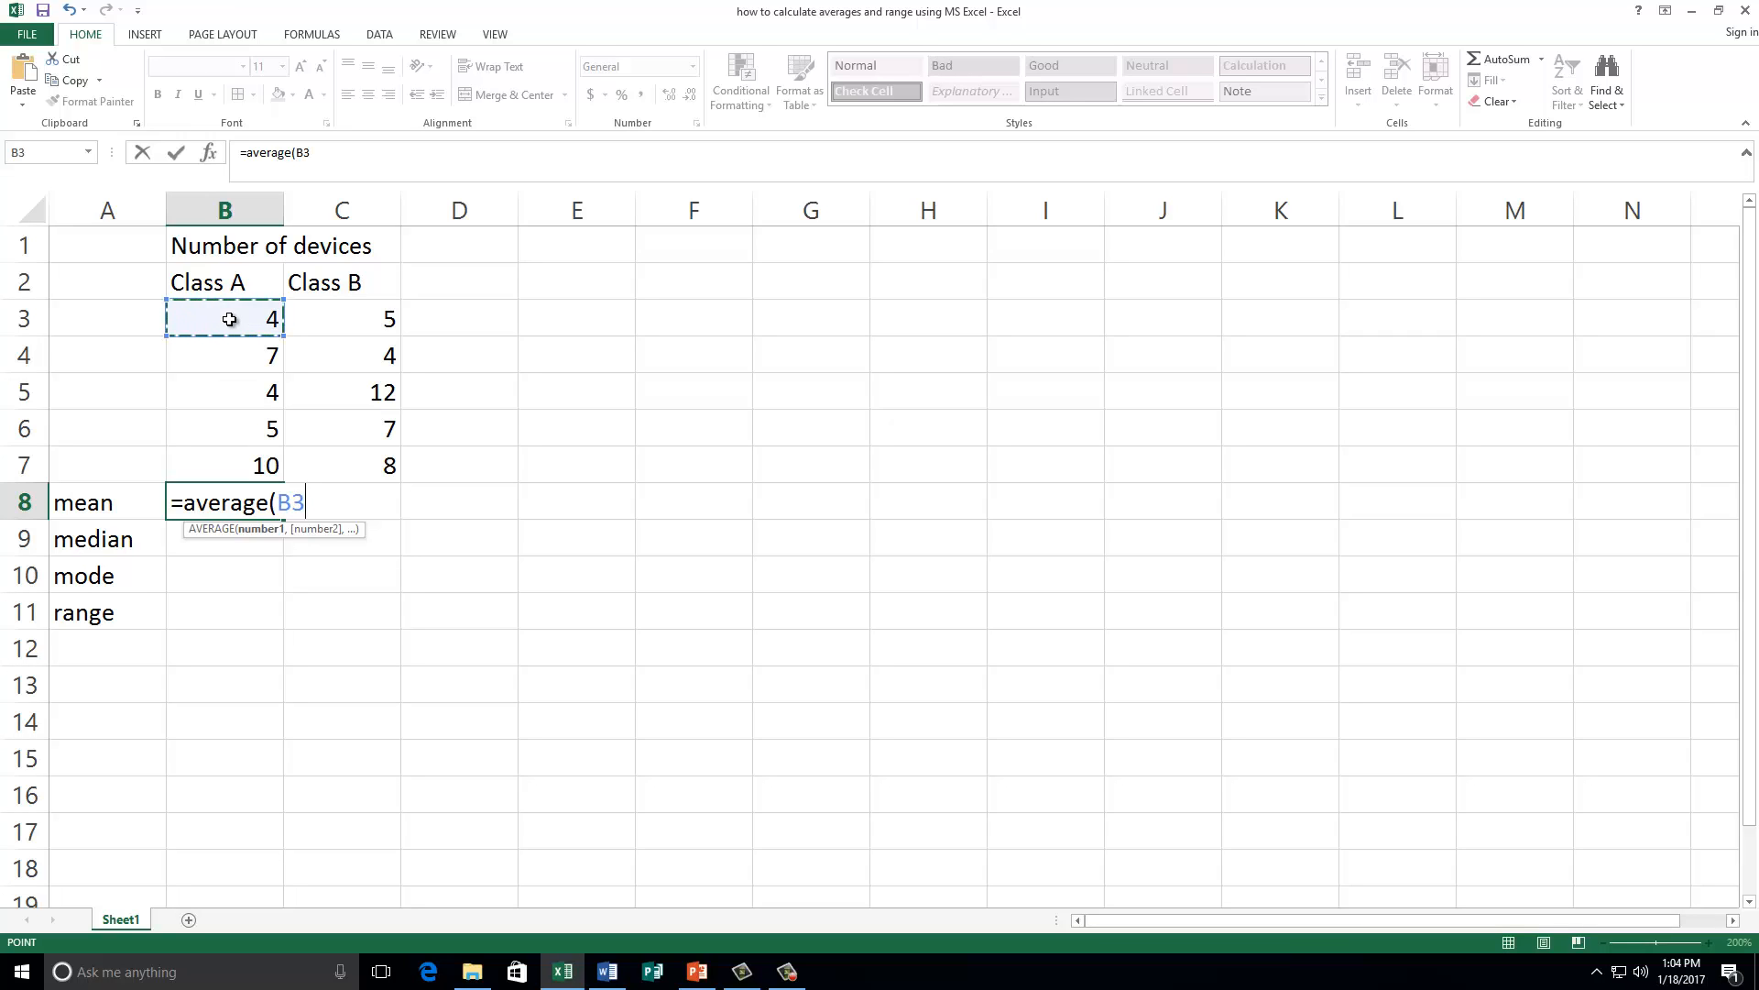
drag(227, 329, 232, 458)
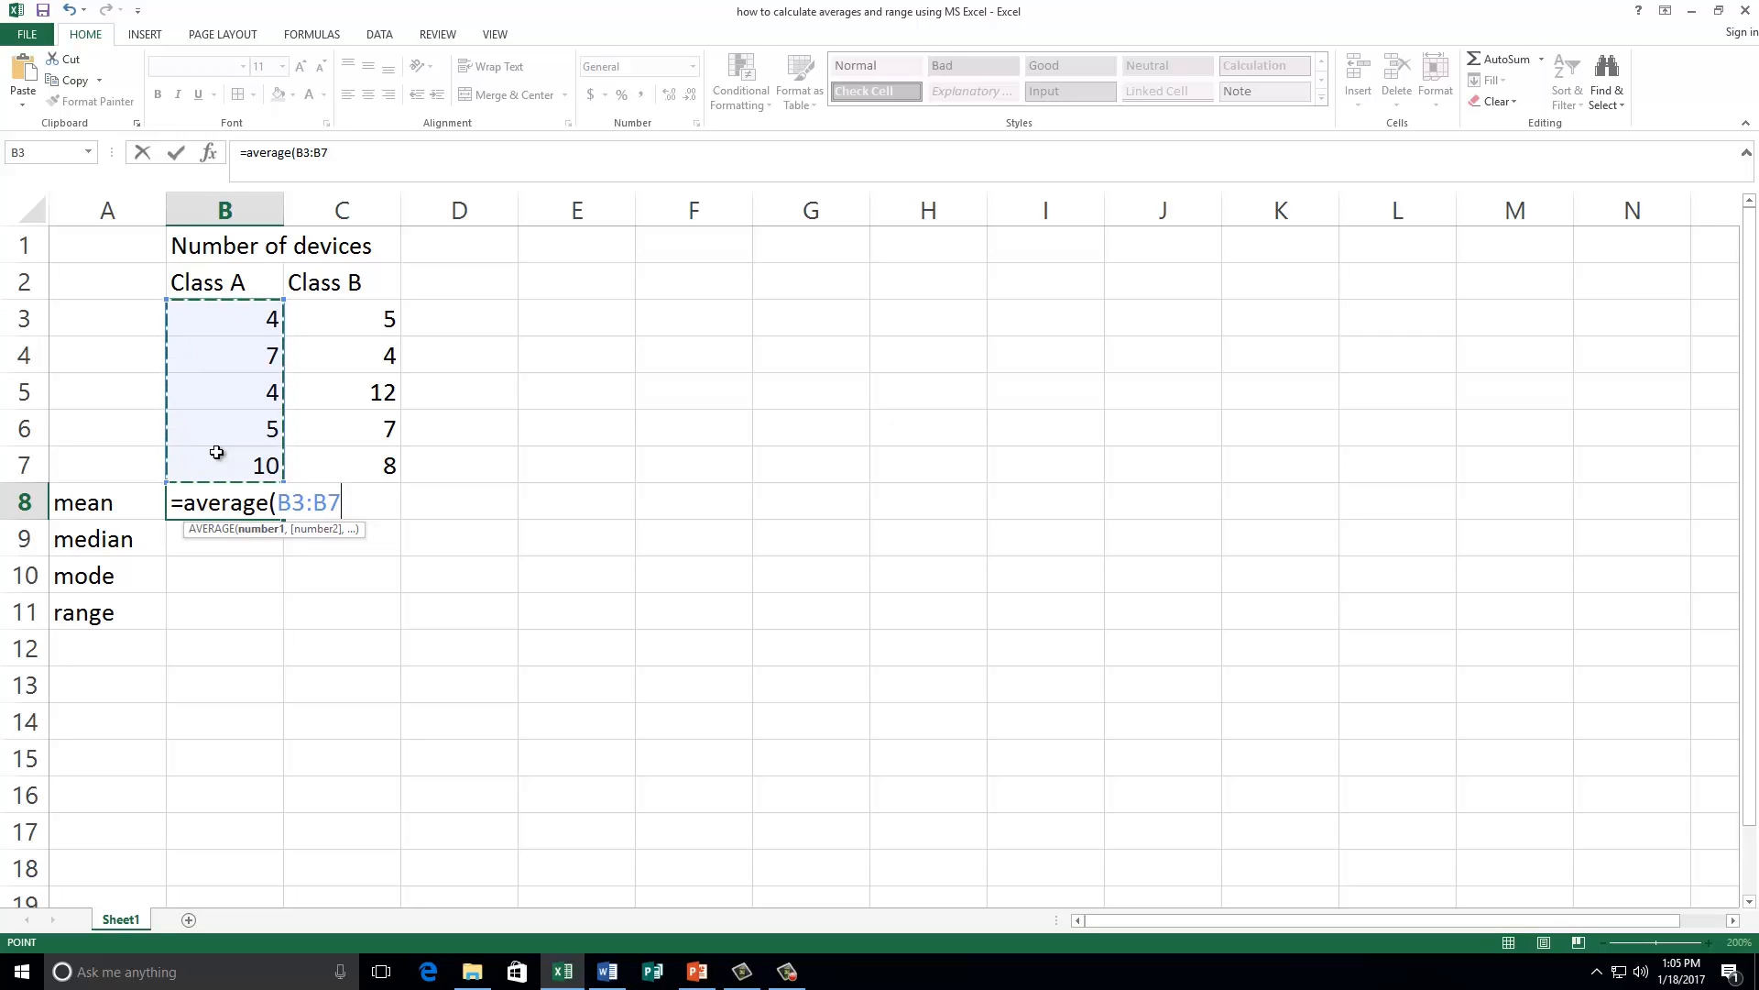
key(Return)
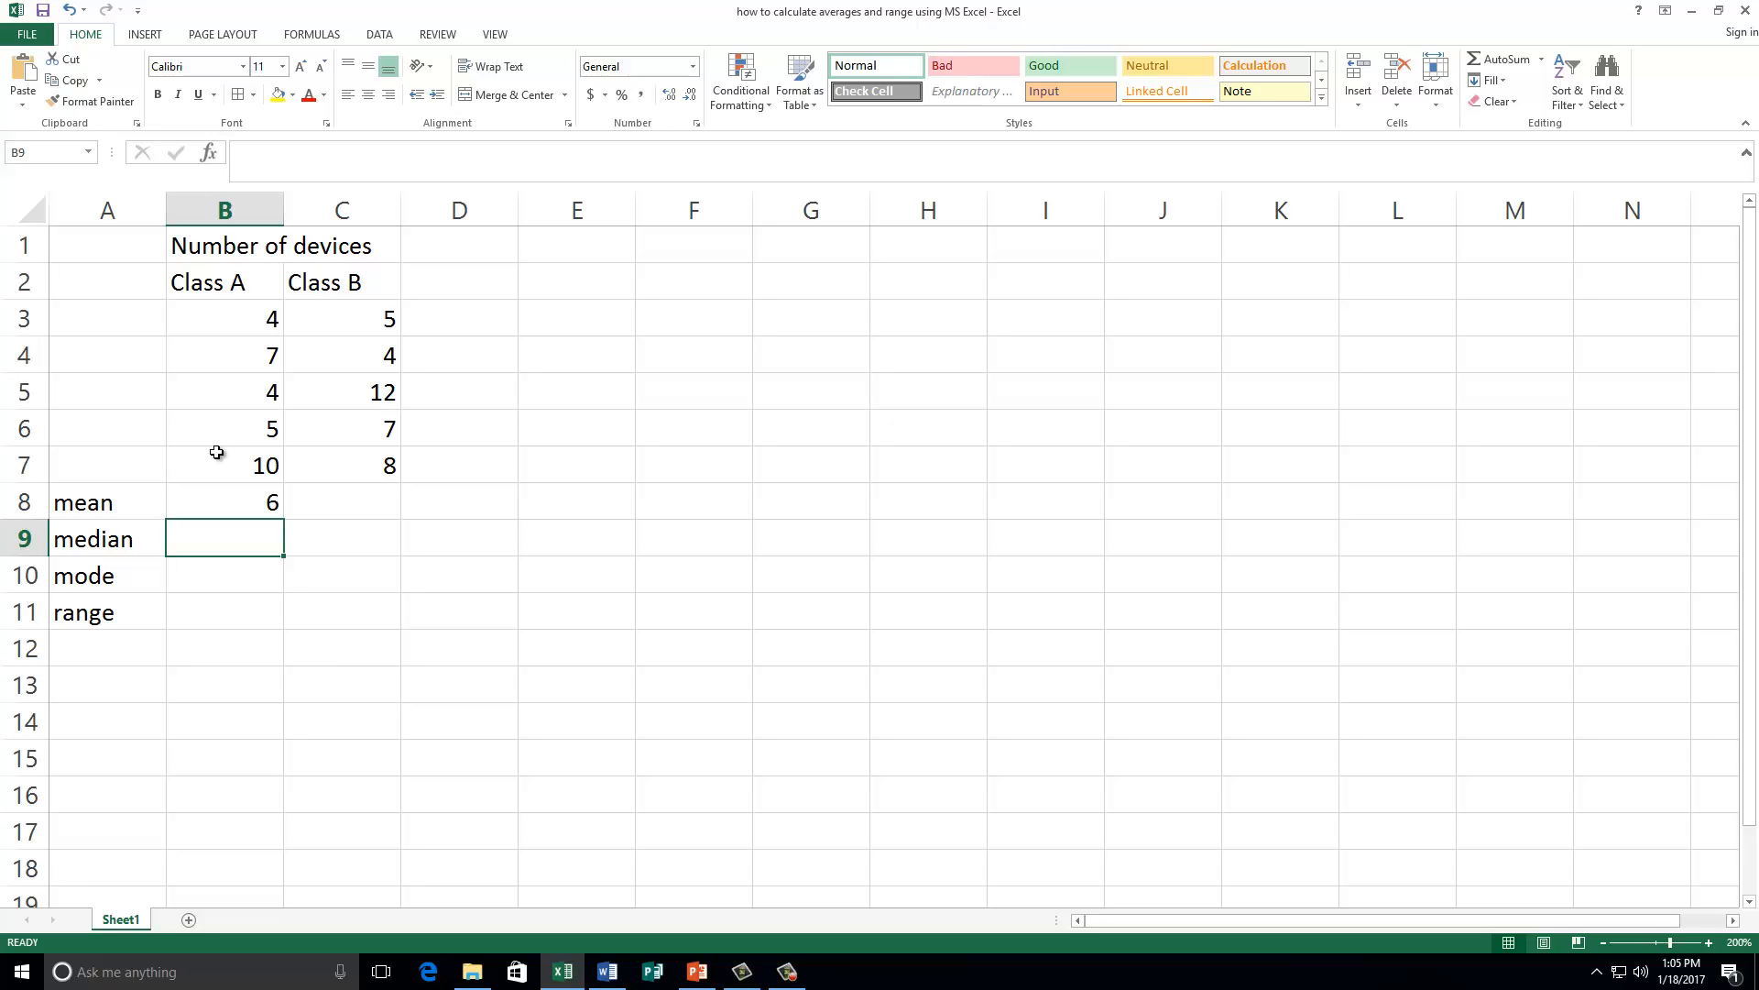
Calculate the Class A median in cell B9 with the MEDIAN function over B3:B7.
text(=)
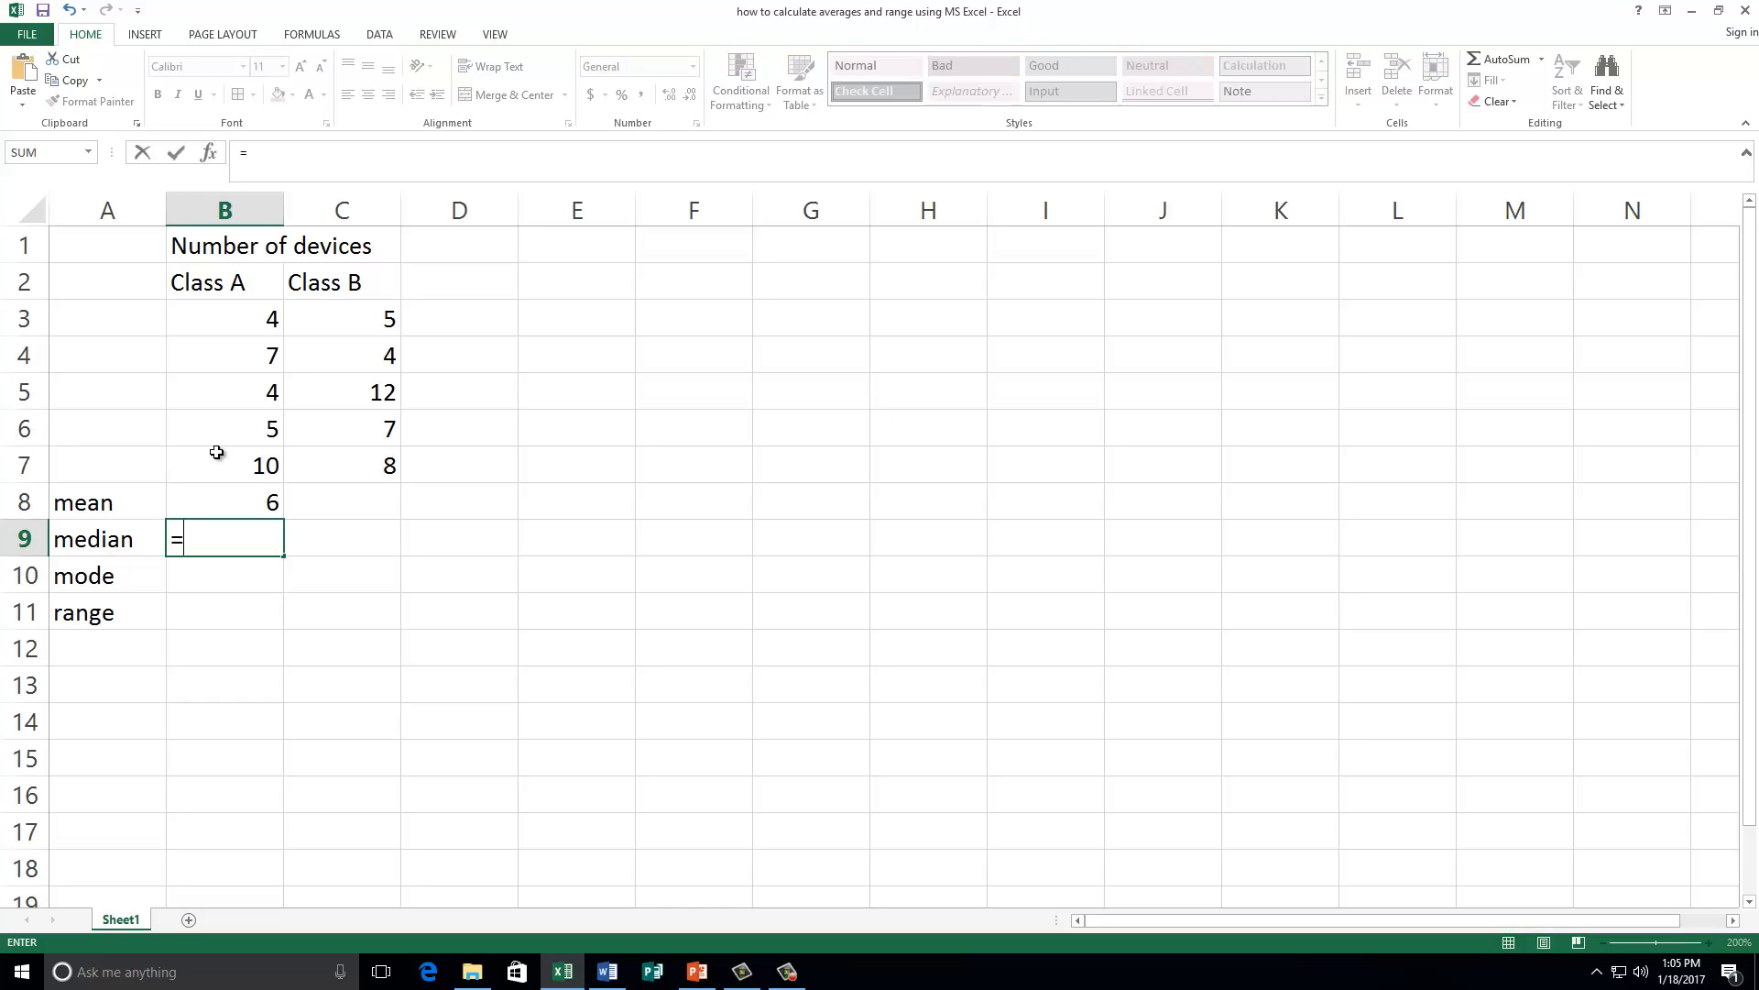
text(median)
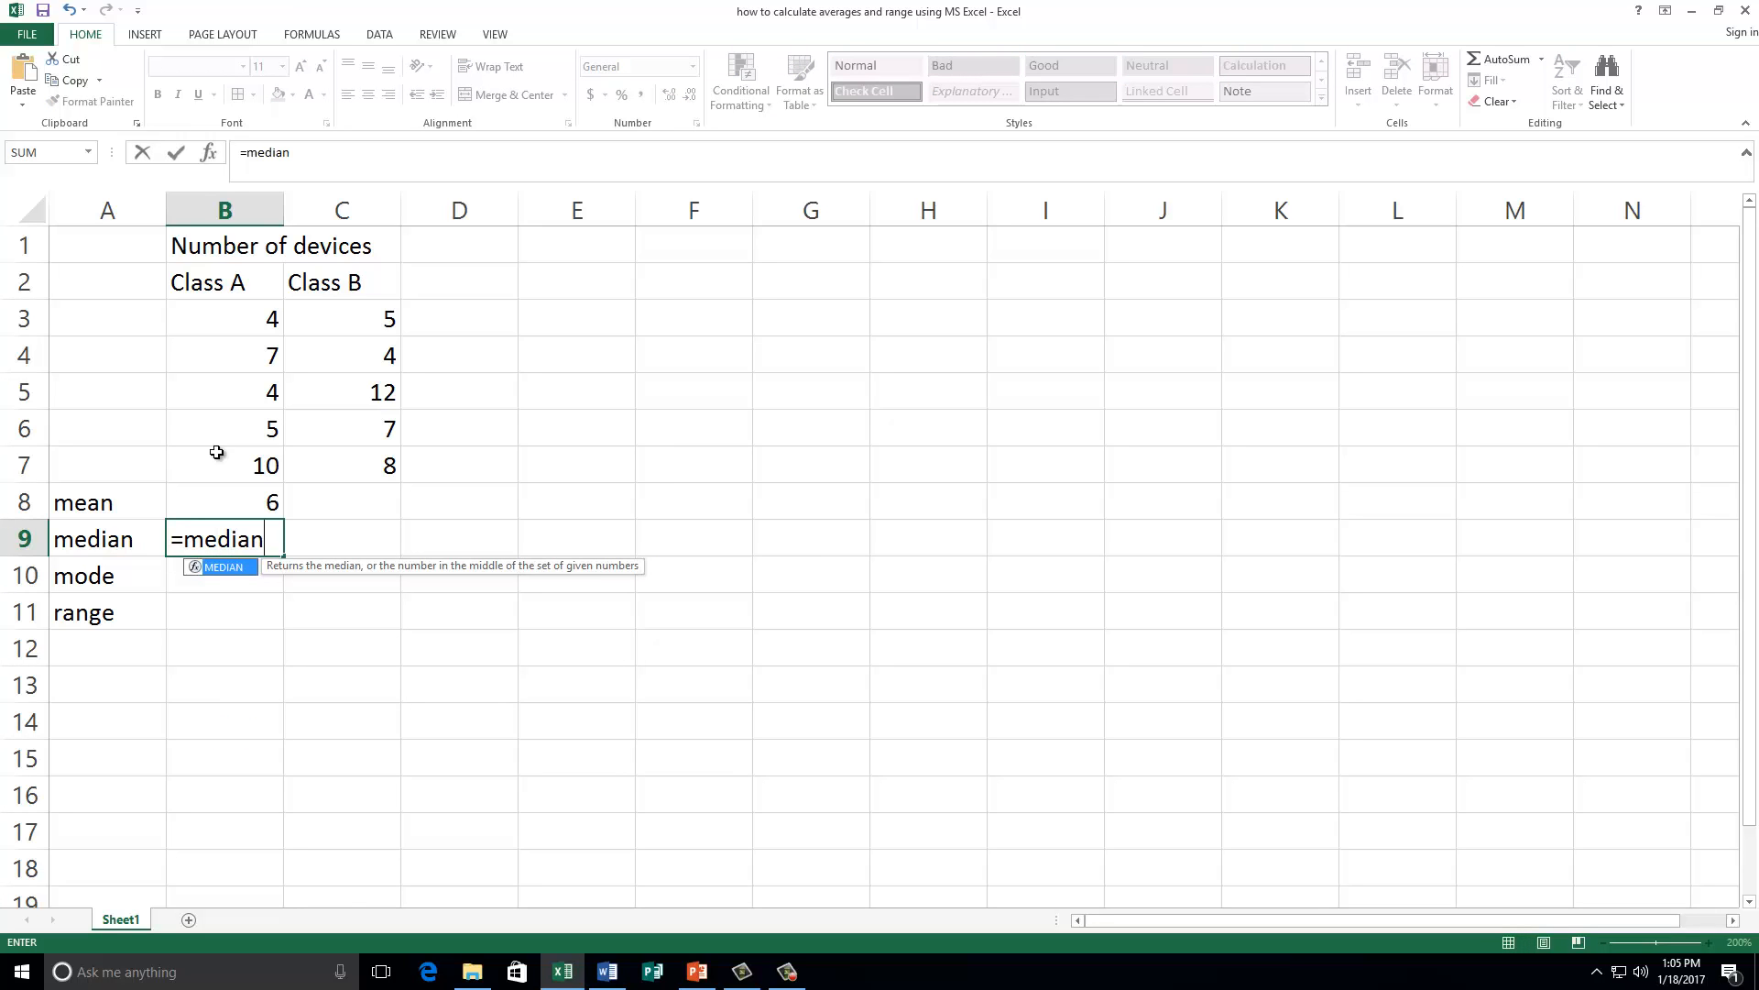
text(()
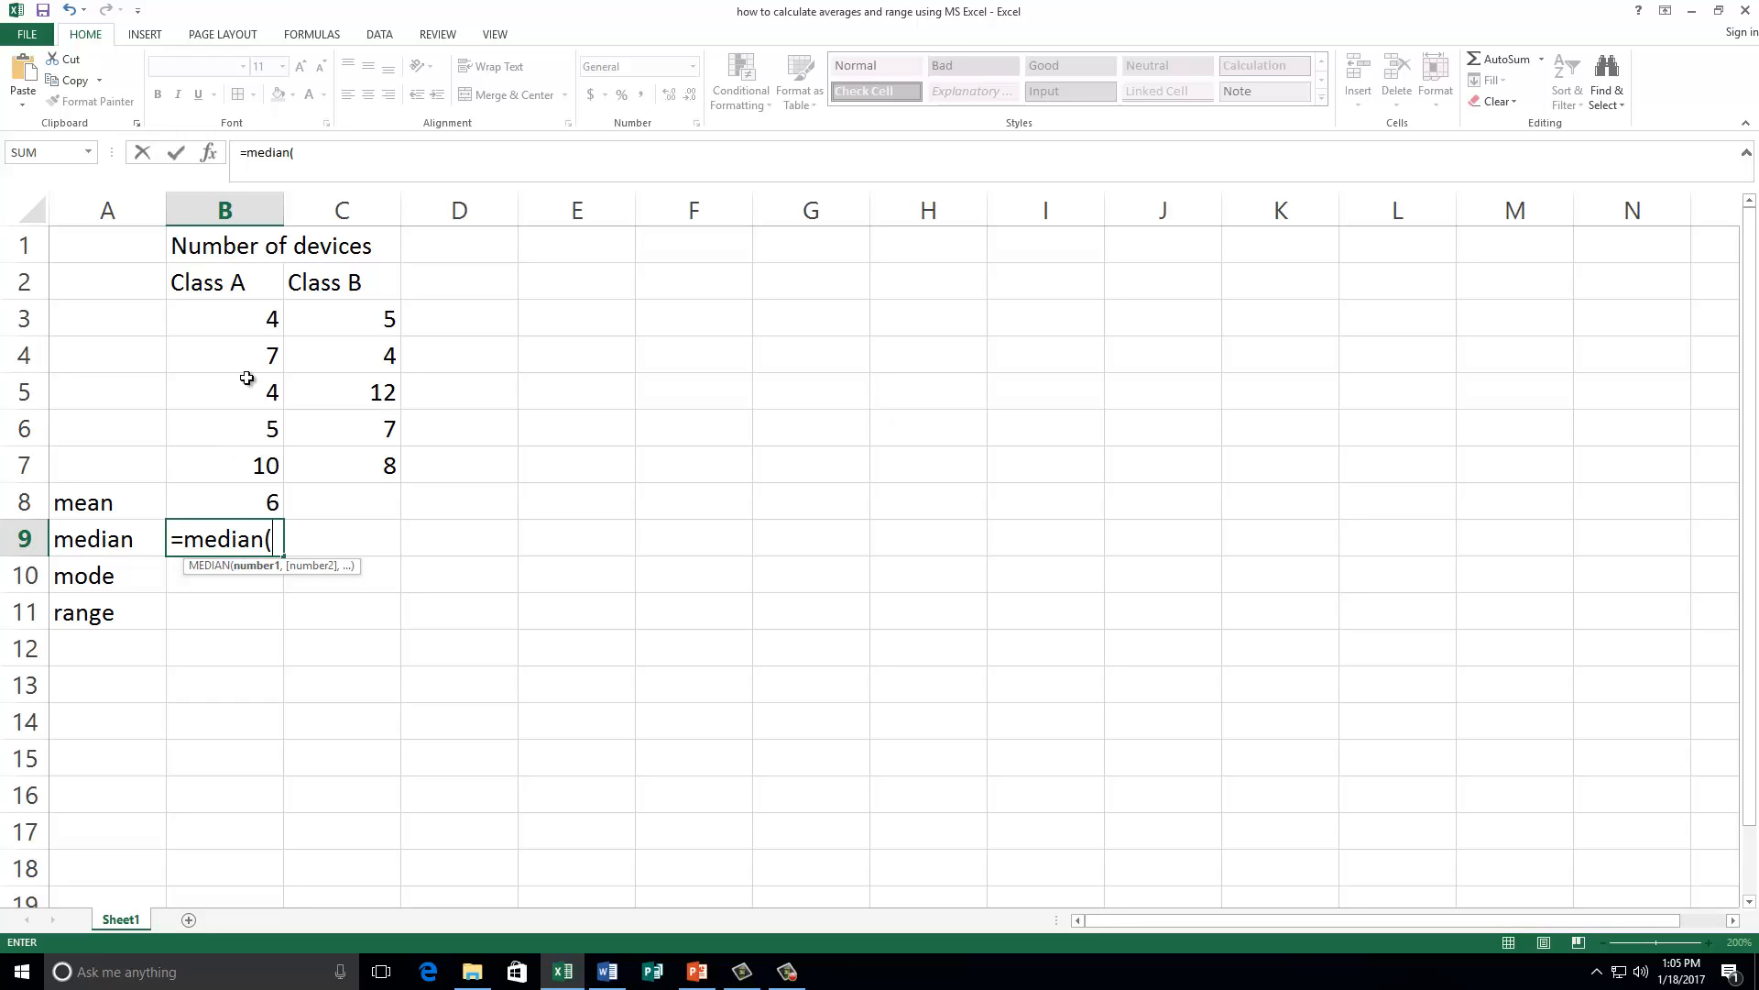
drag(229, 317, 209, 455)
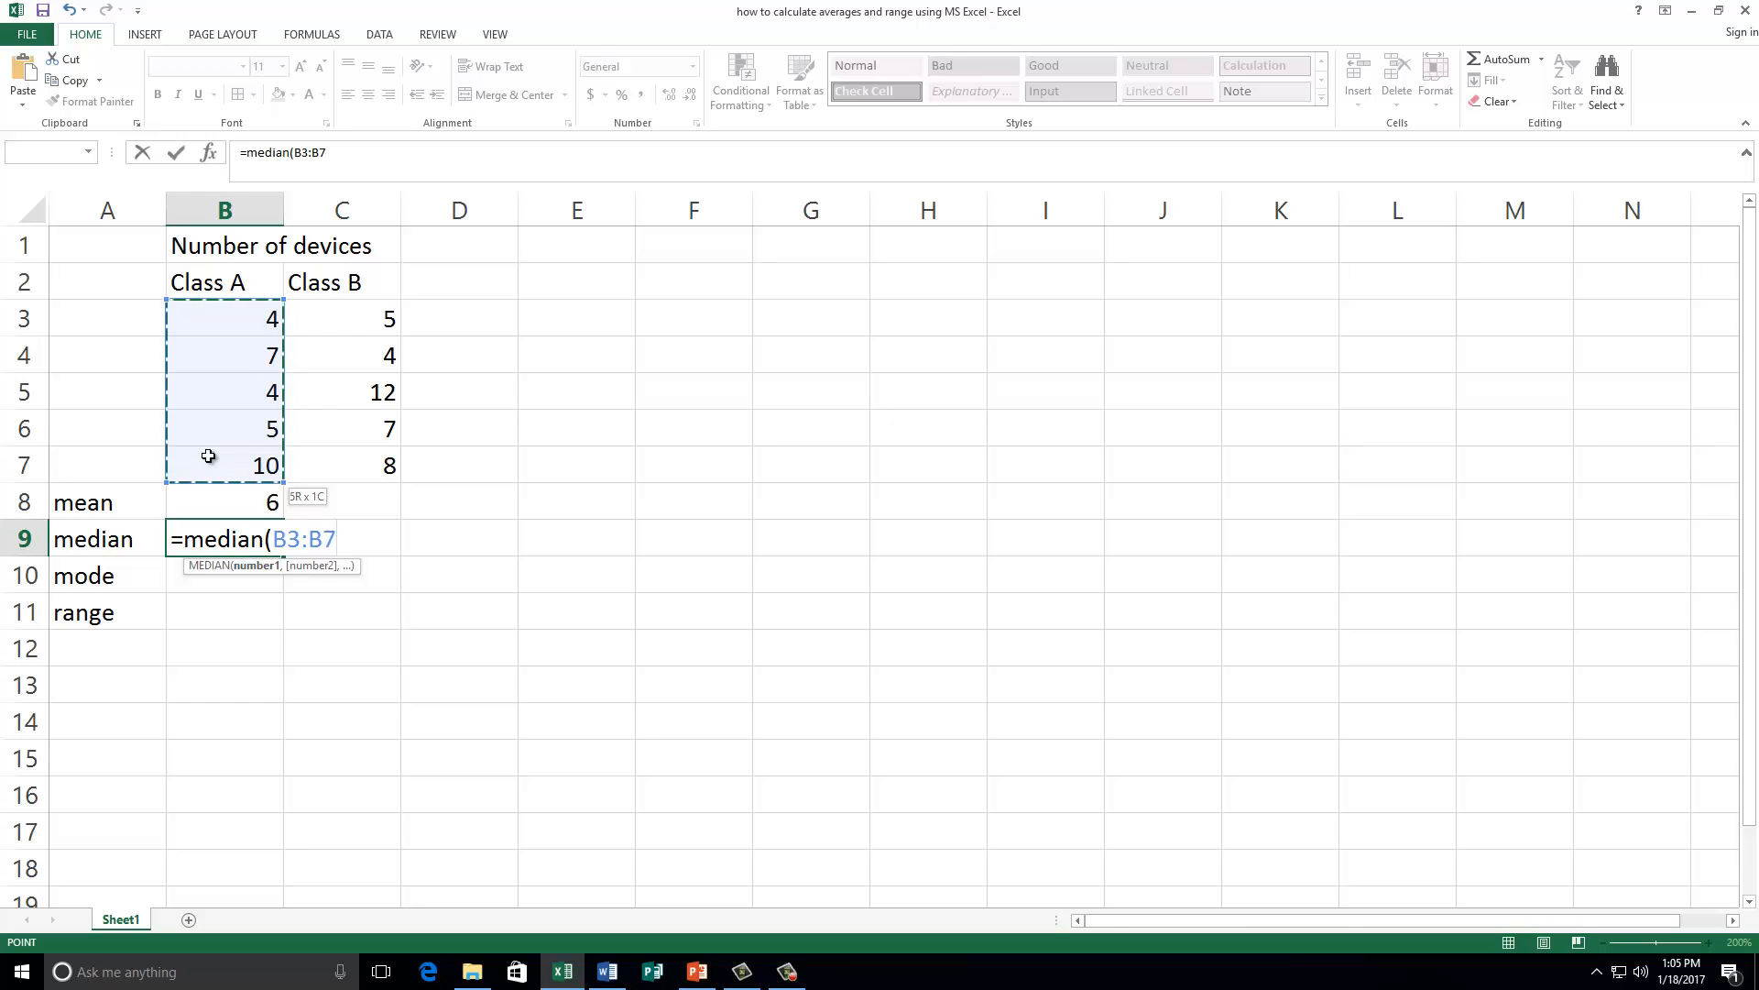
drag(209, 456, 209, 454)
key(Return)
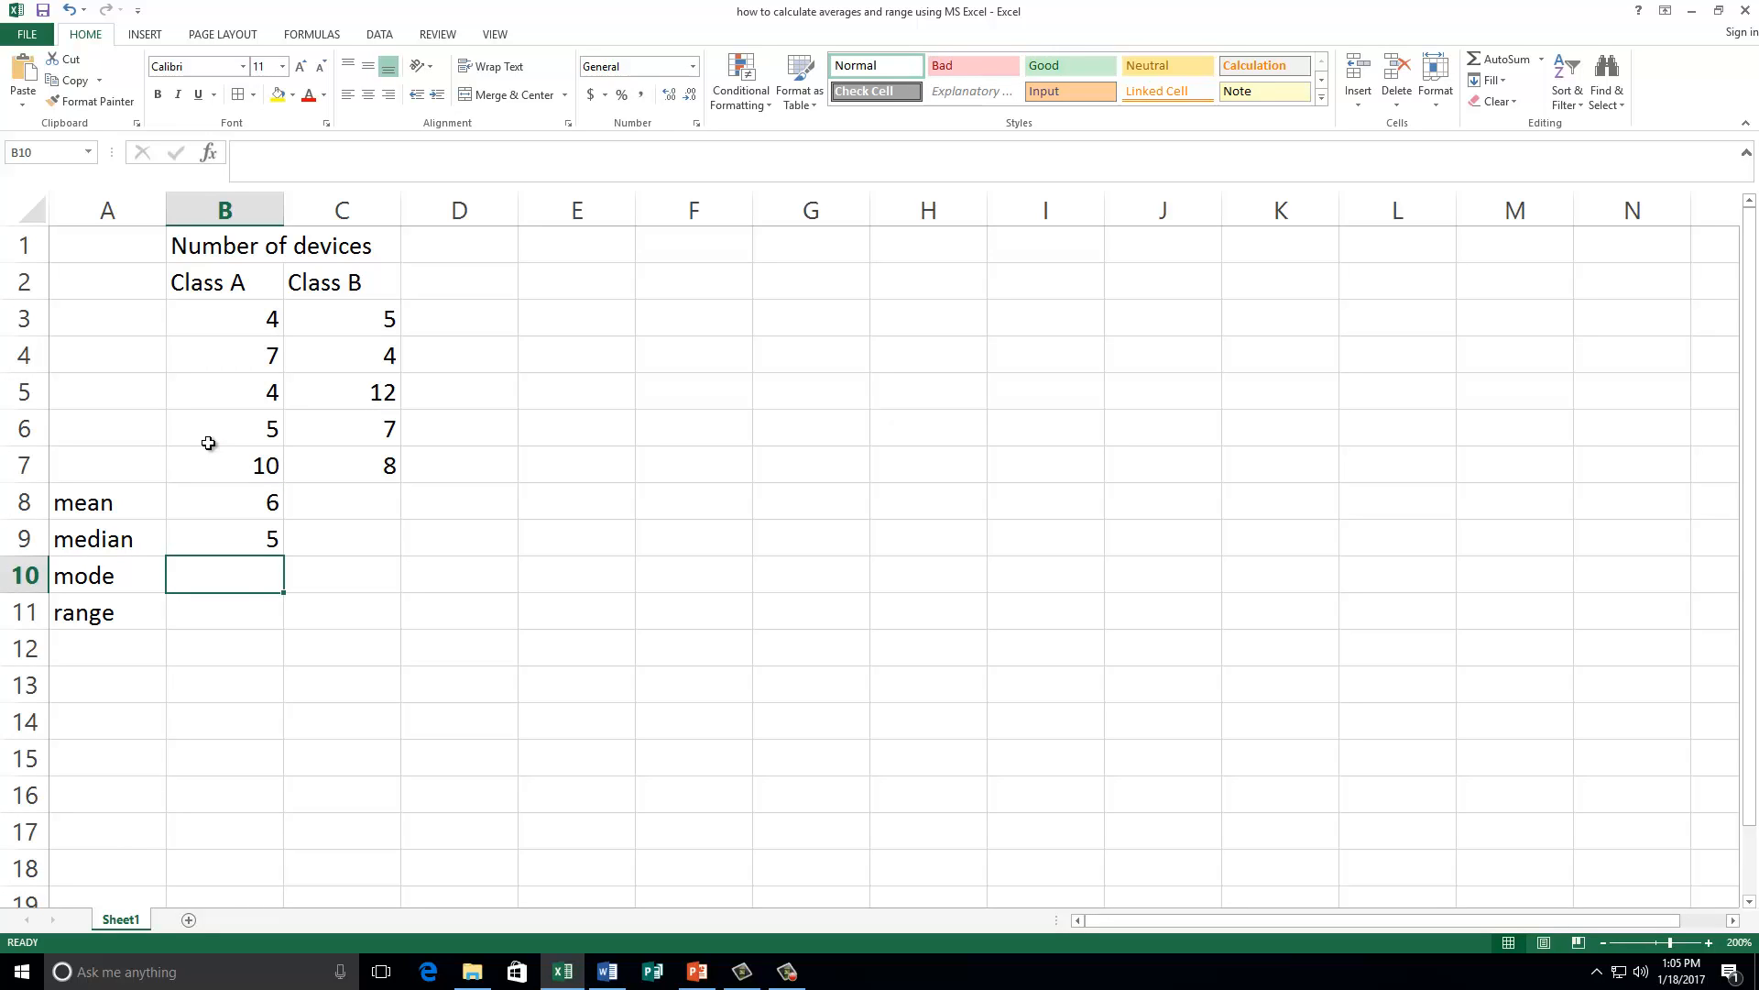
Calculate the Class A mode in cell B10 with the MODE function over B3:B7.
text(=)
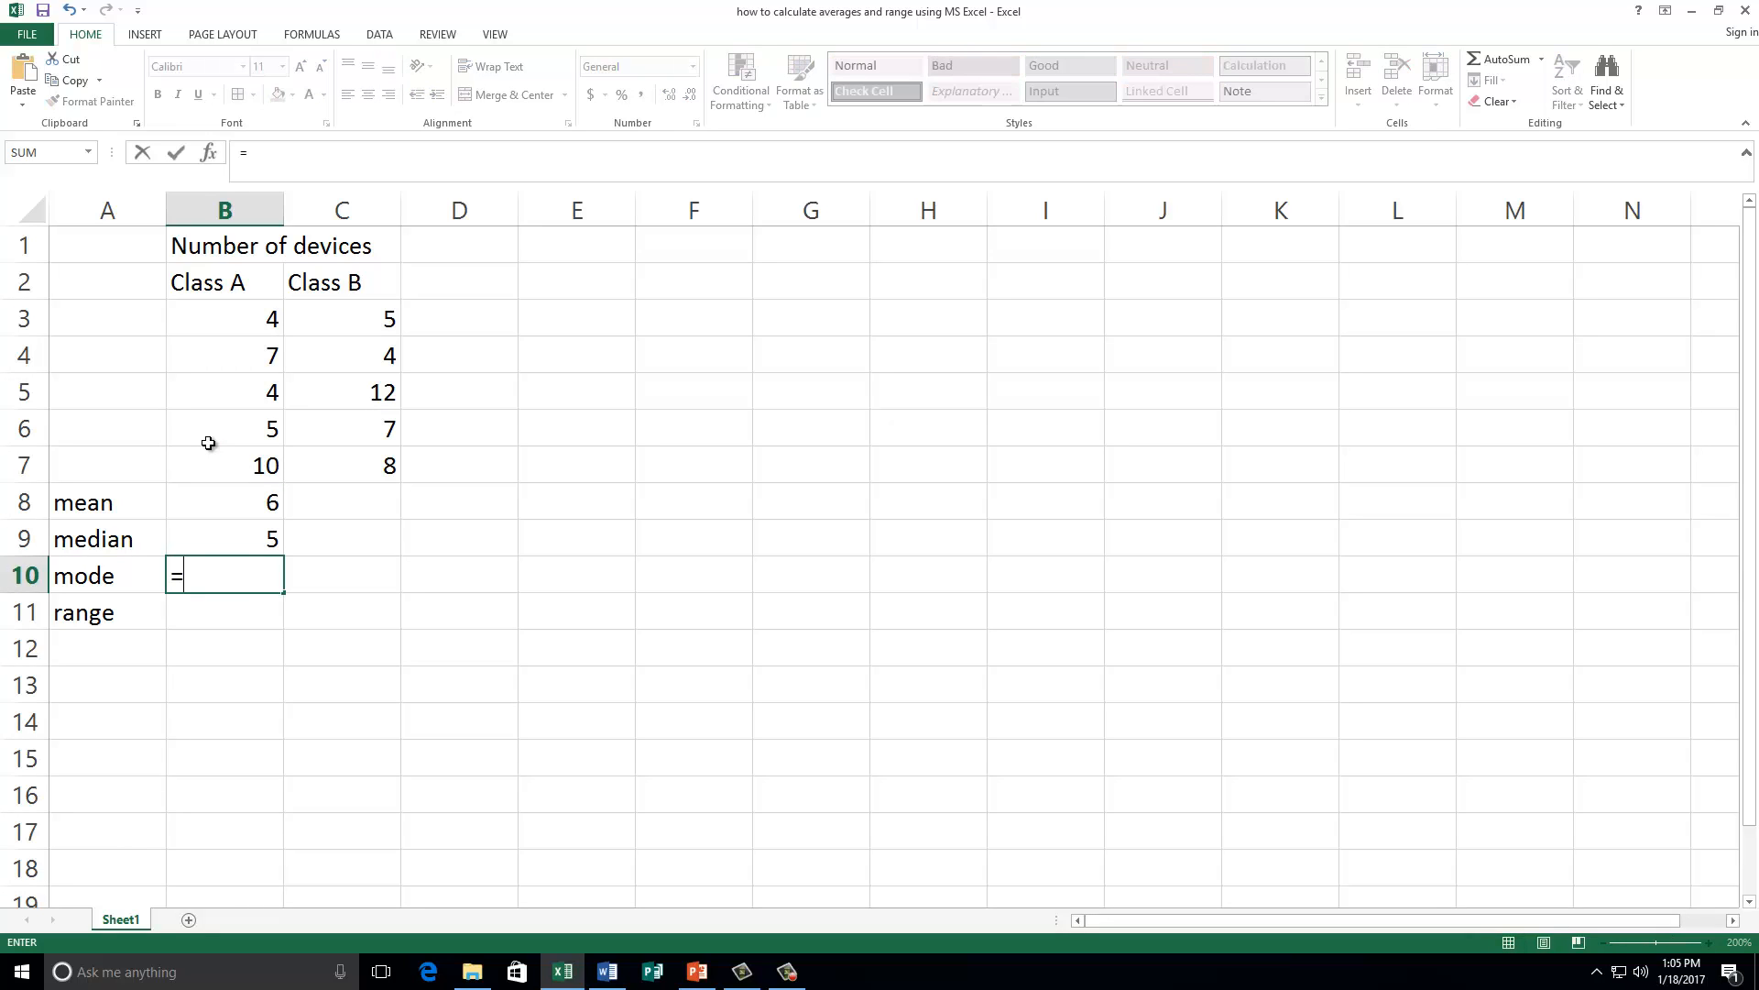
text(mode)
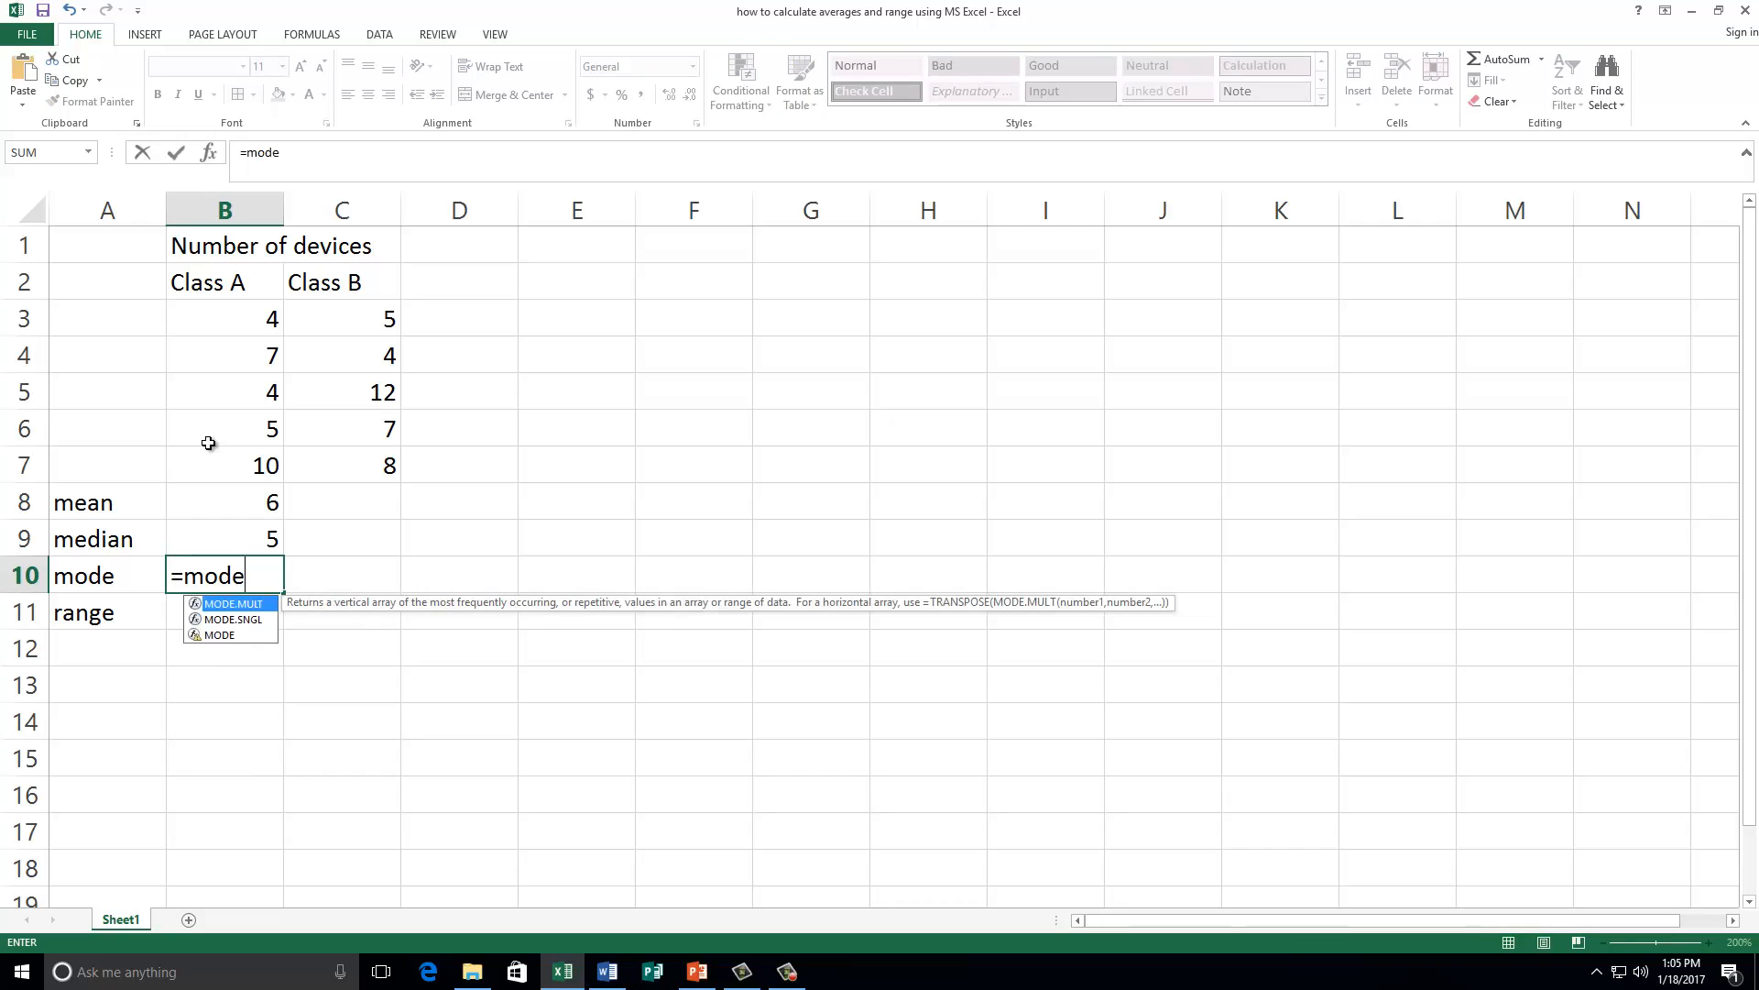
text(()
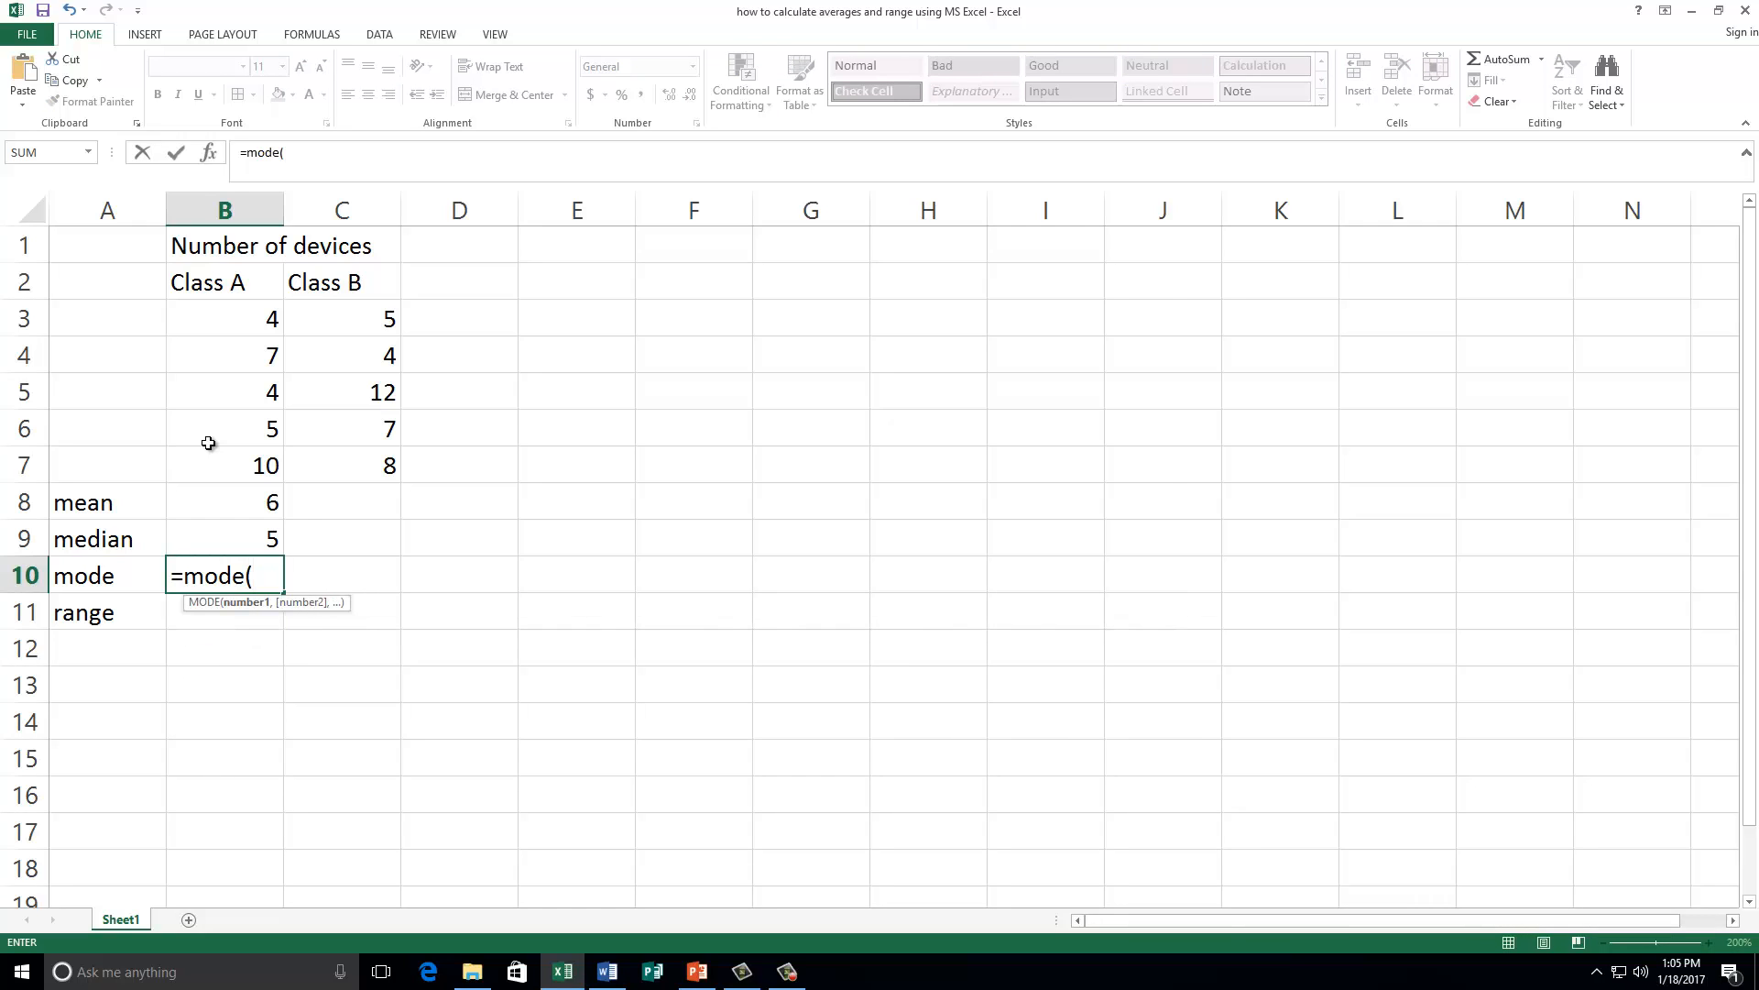
drag(241, 316, 237, 449)
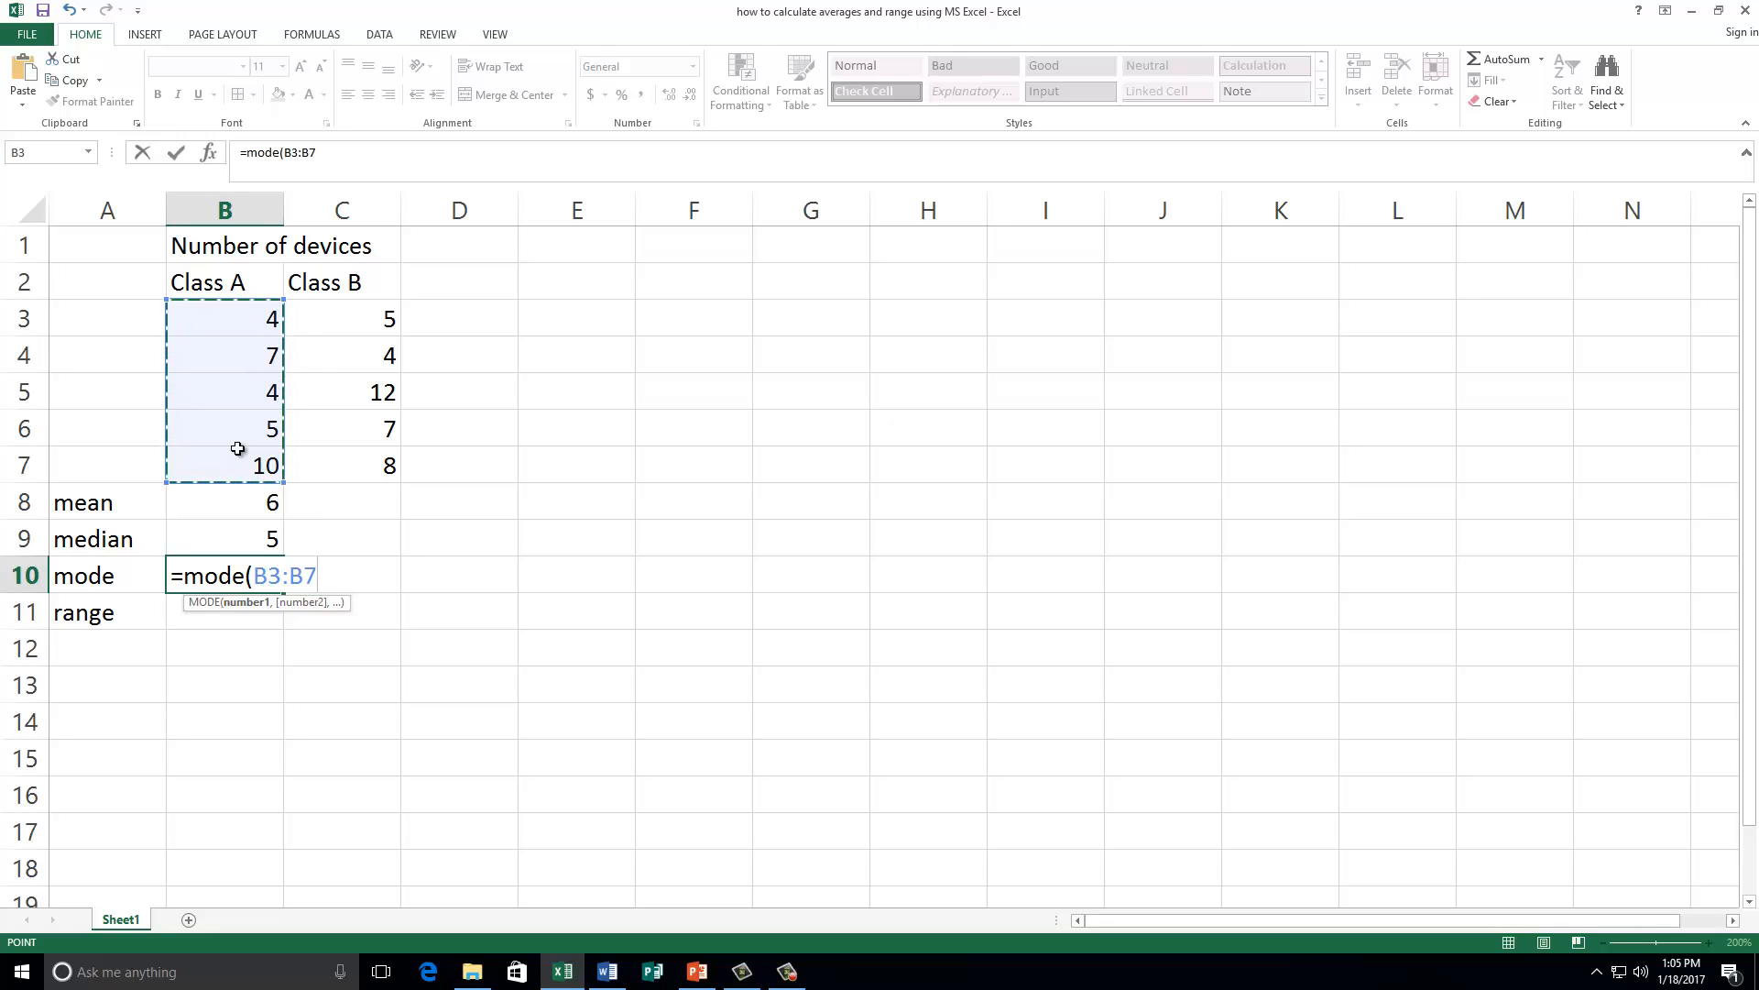
key(Return)
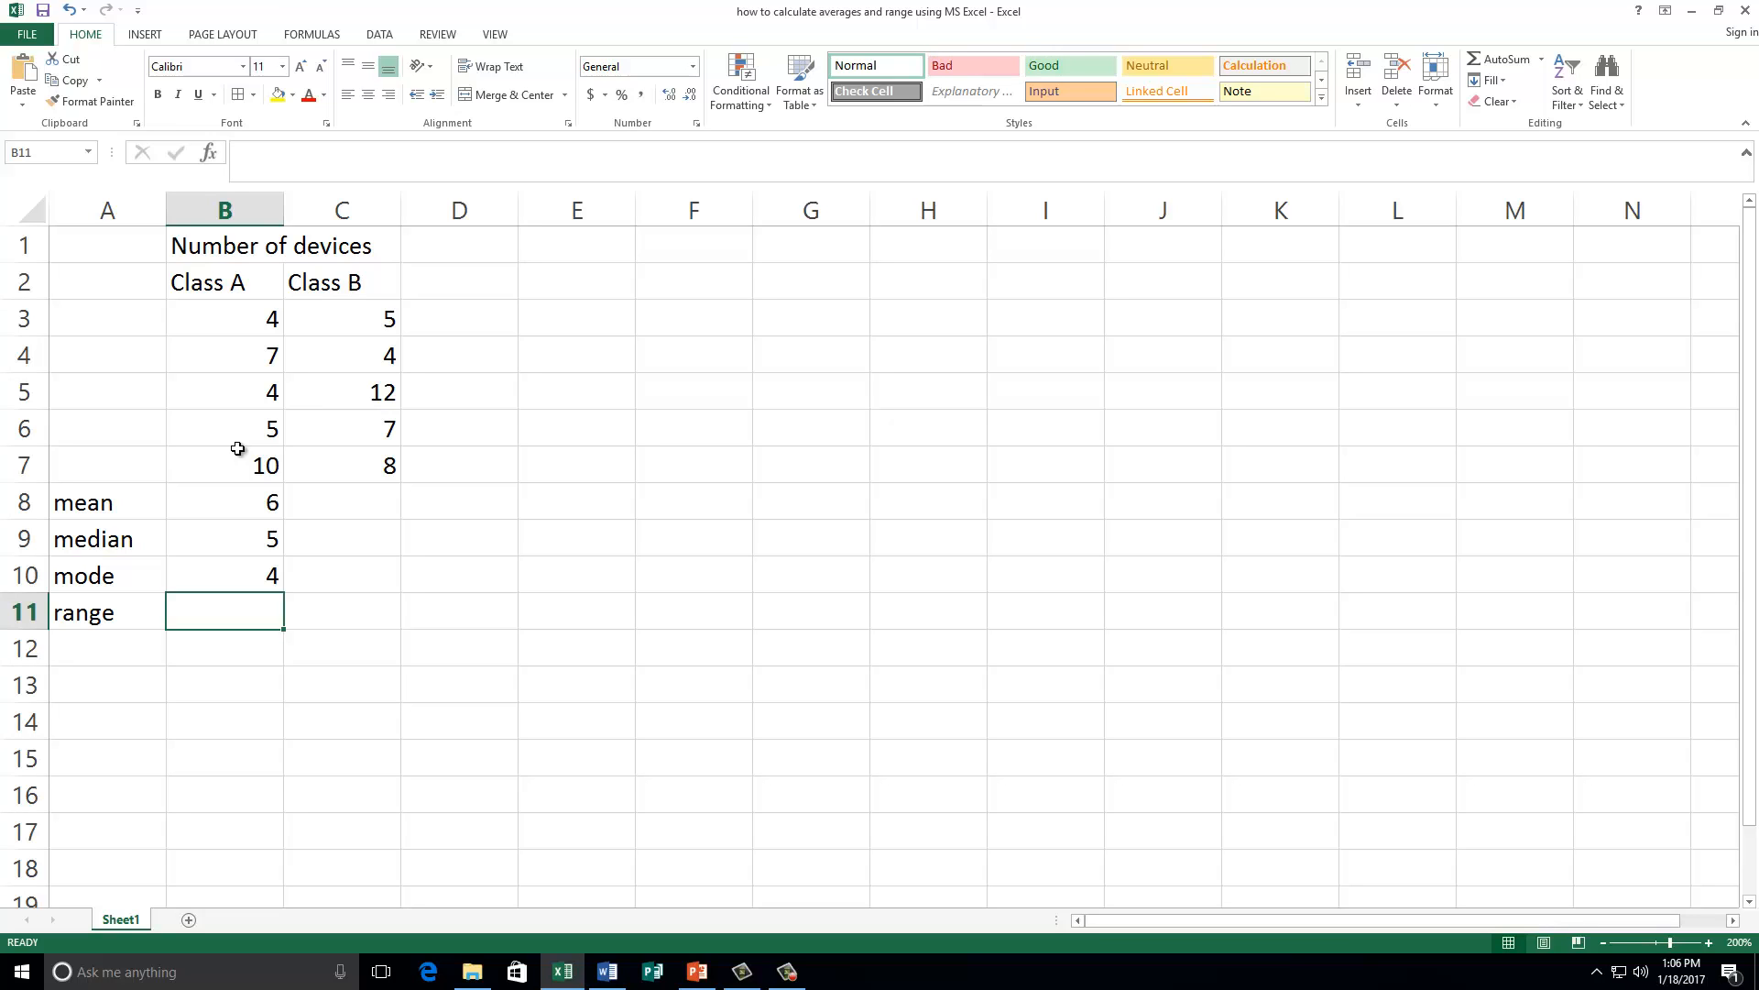
Calculate the Class A range in cell B11 with the formula =max(B3:B7)-min(B3:B7).
text(=max)
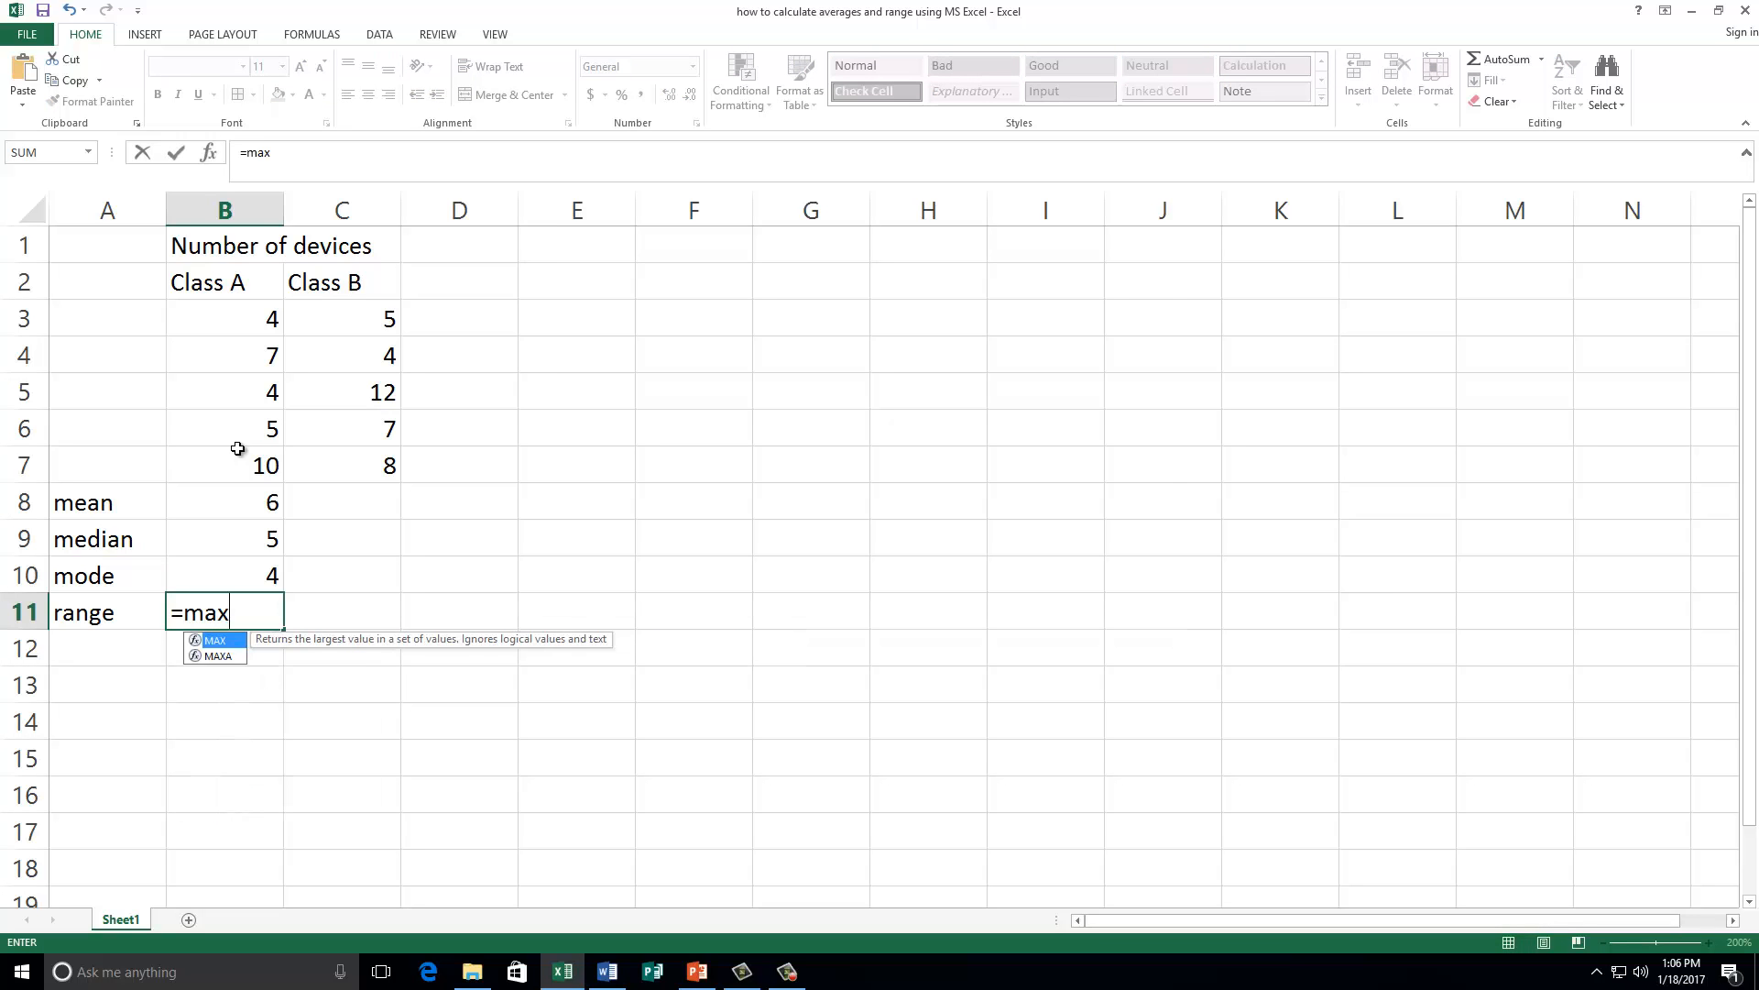
text(()
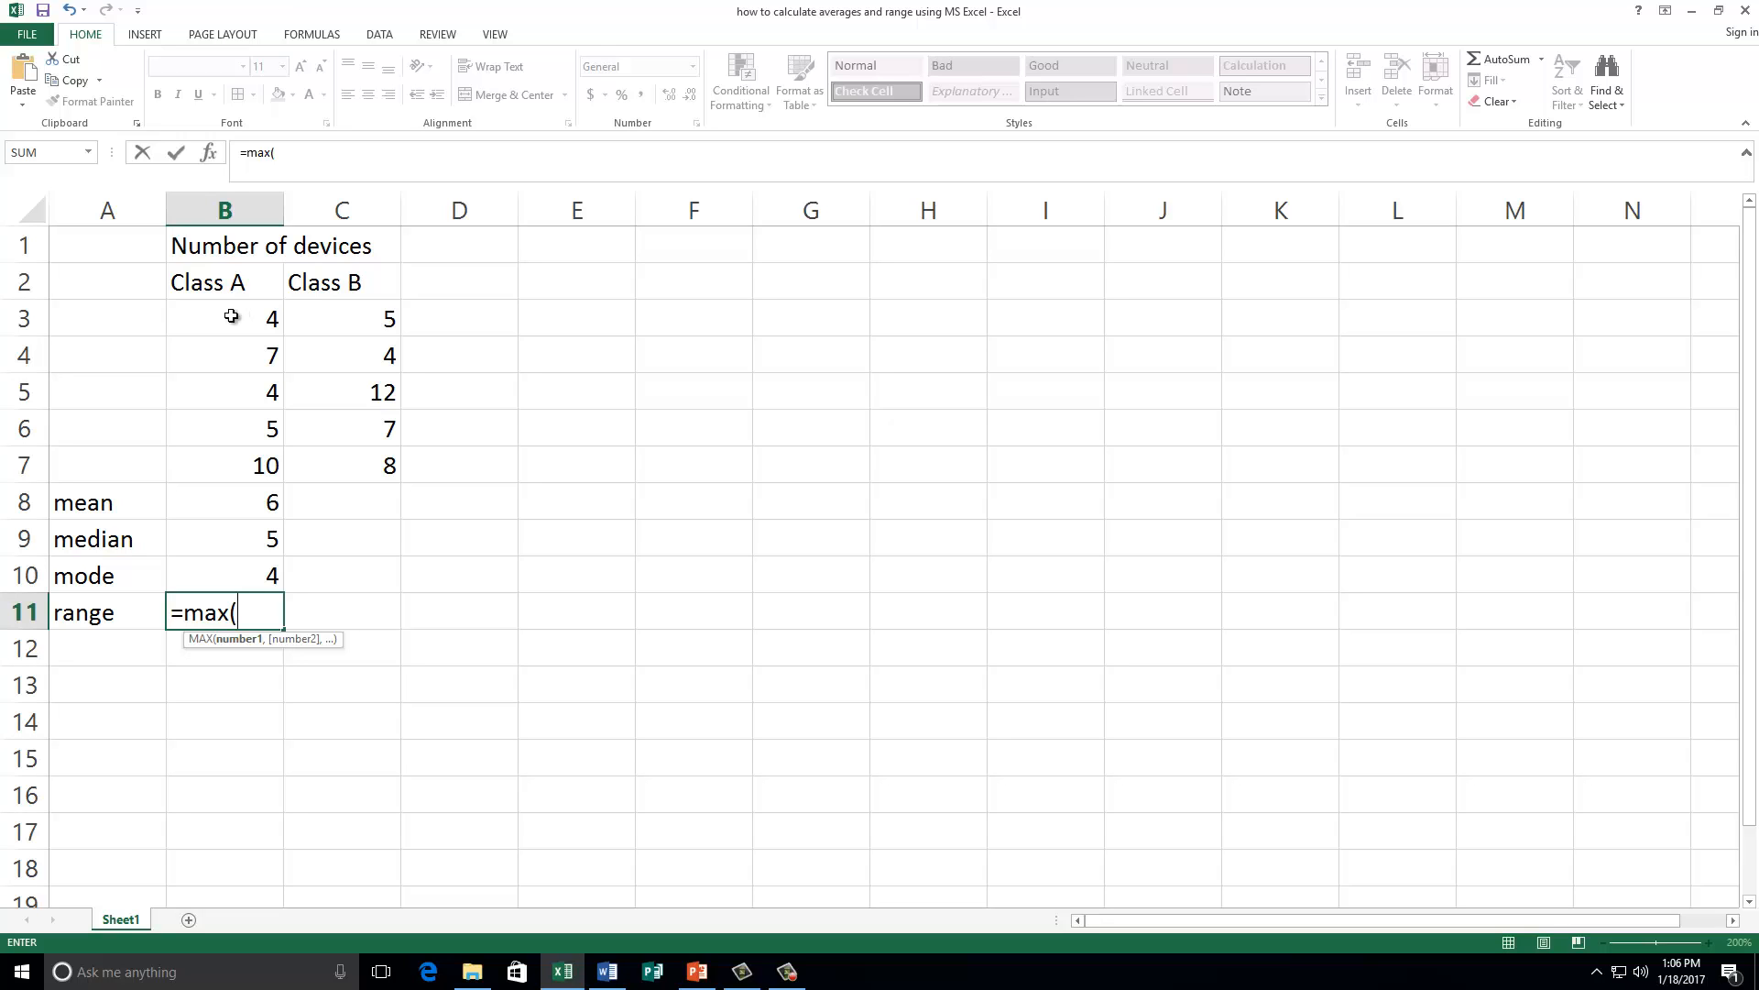
drag(231, 316, 220, 450)
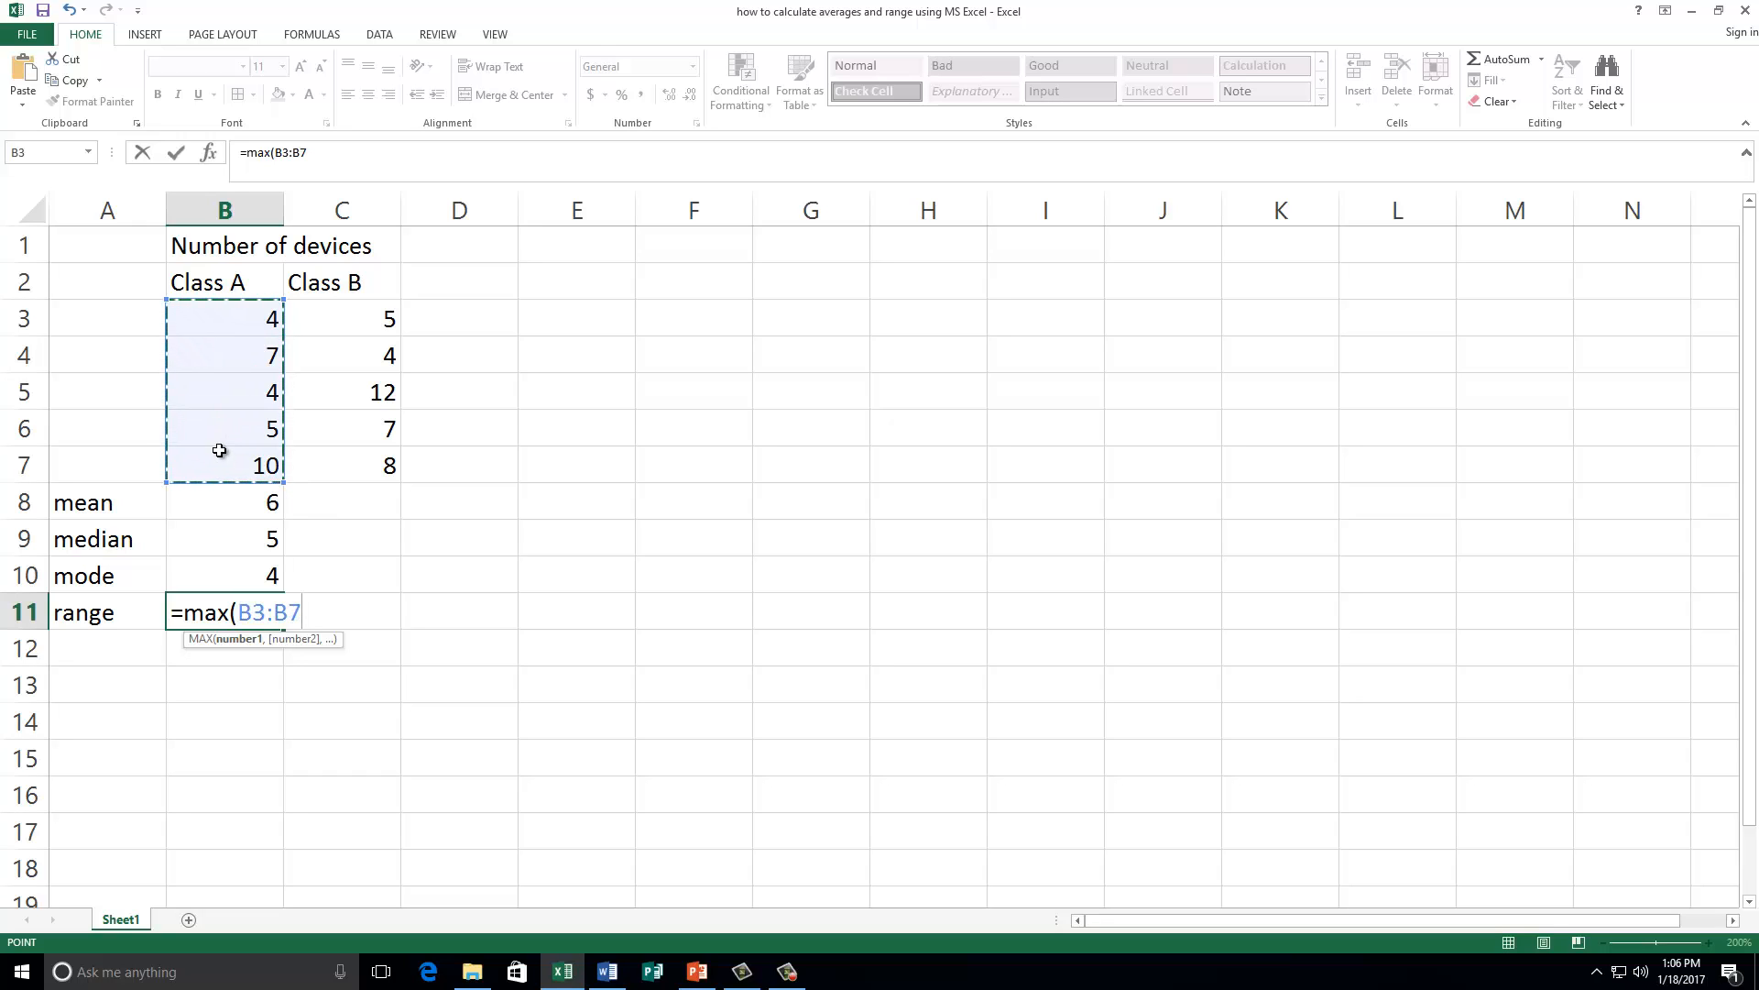
text())
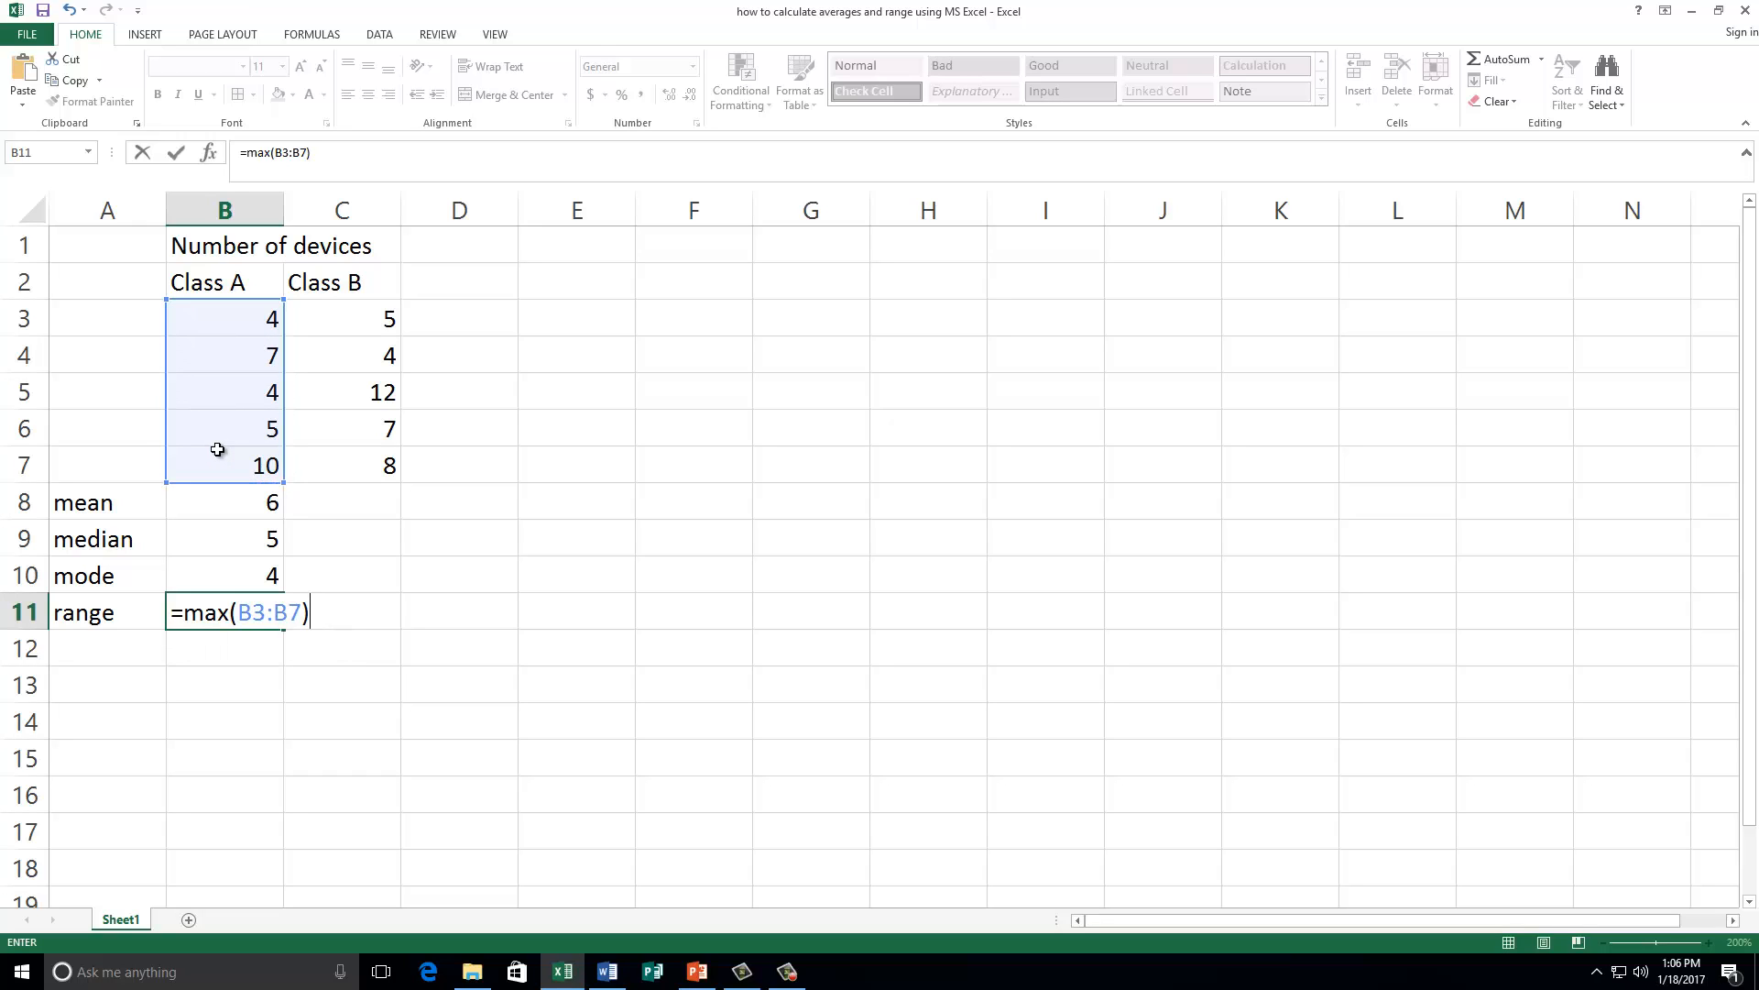
text(-min()
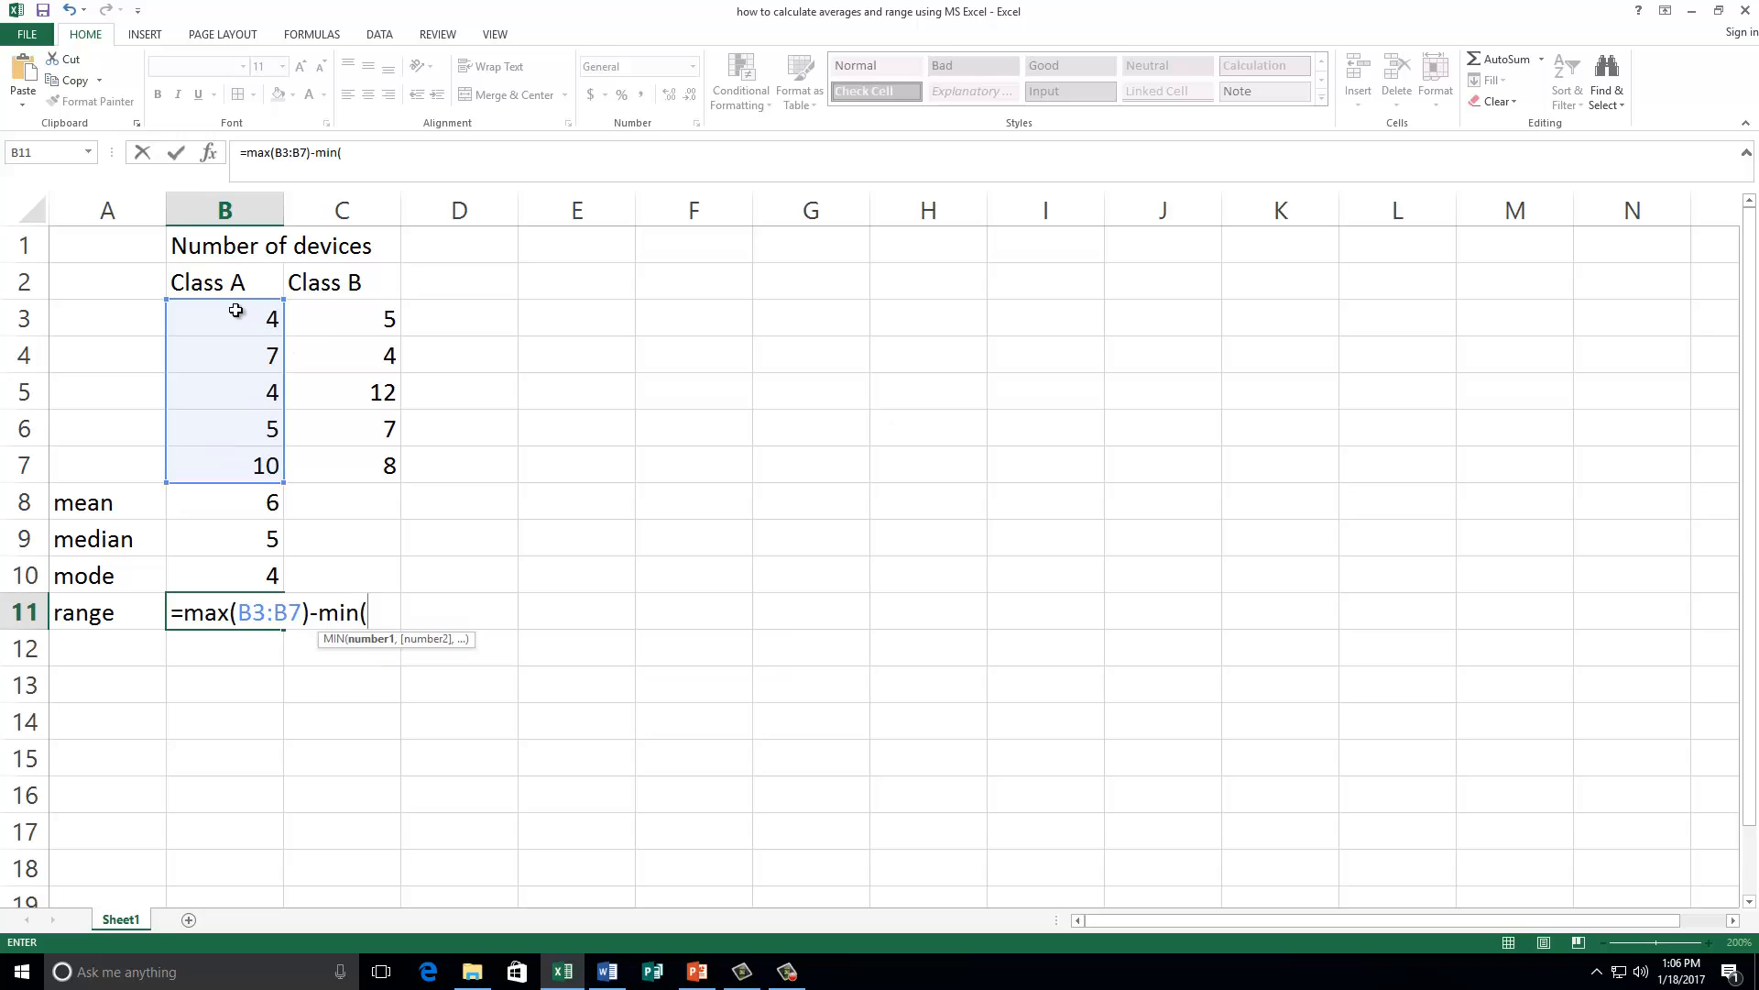
drag(228, 318, 228, 458)
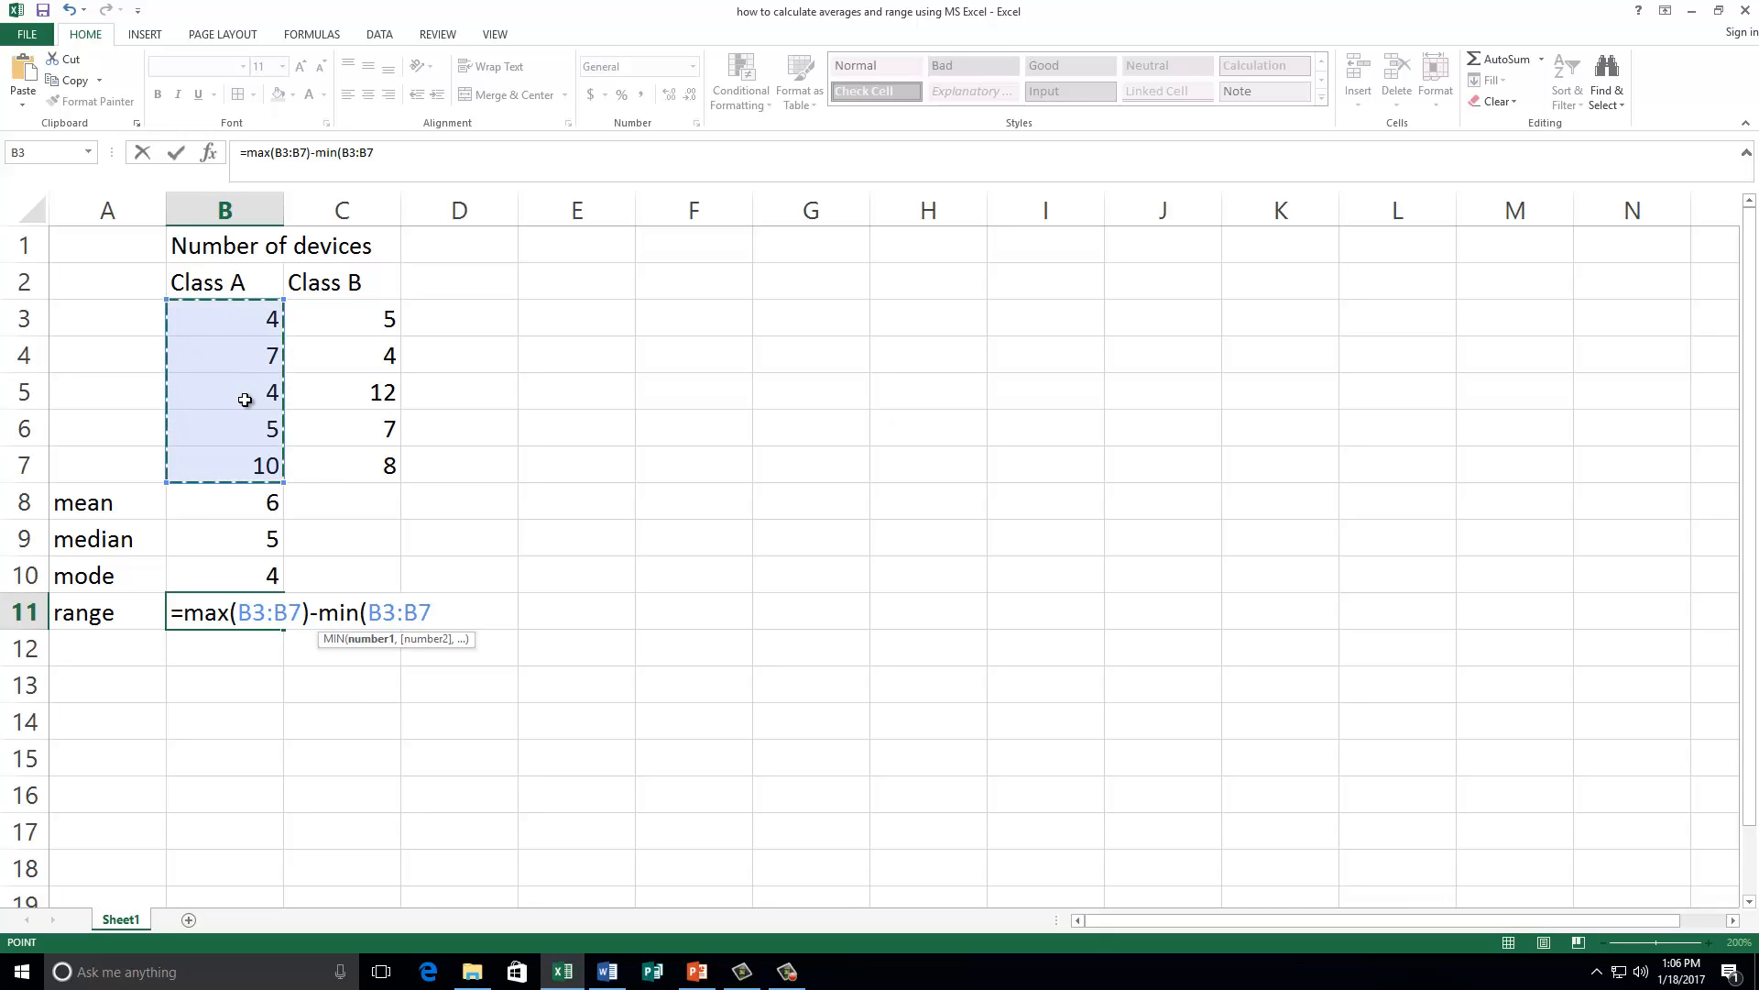
text())
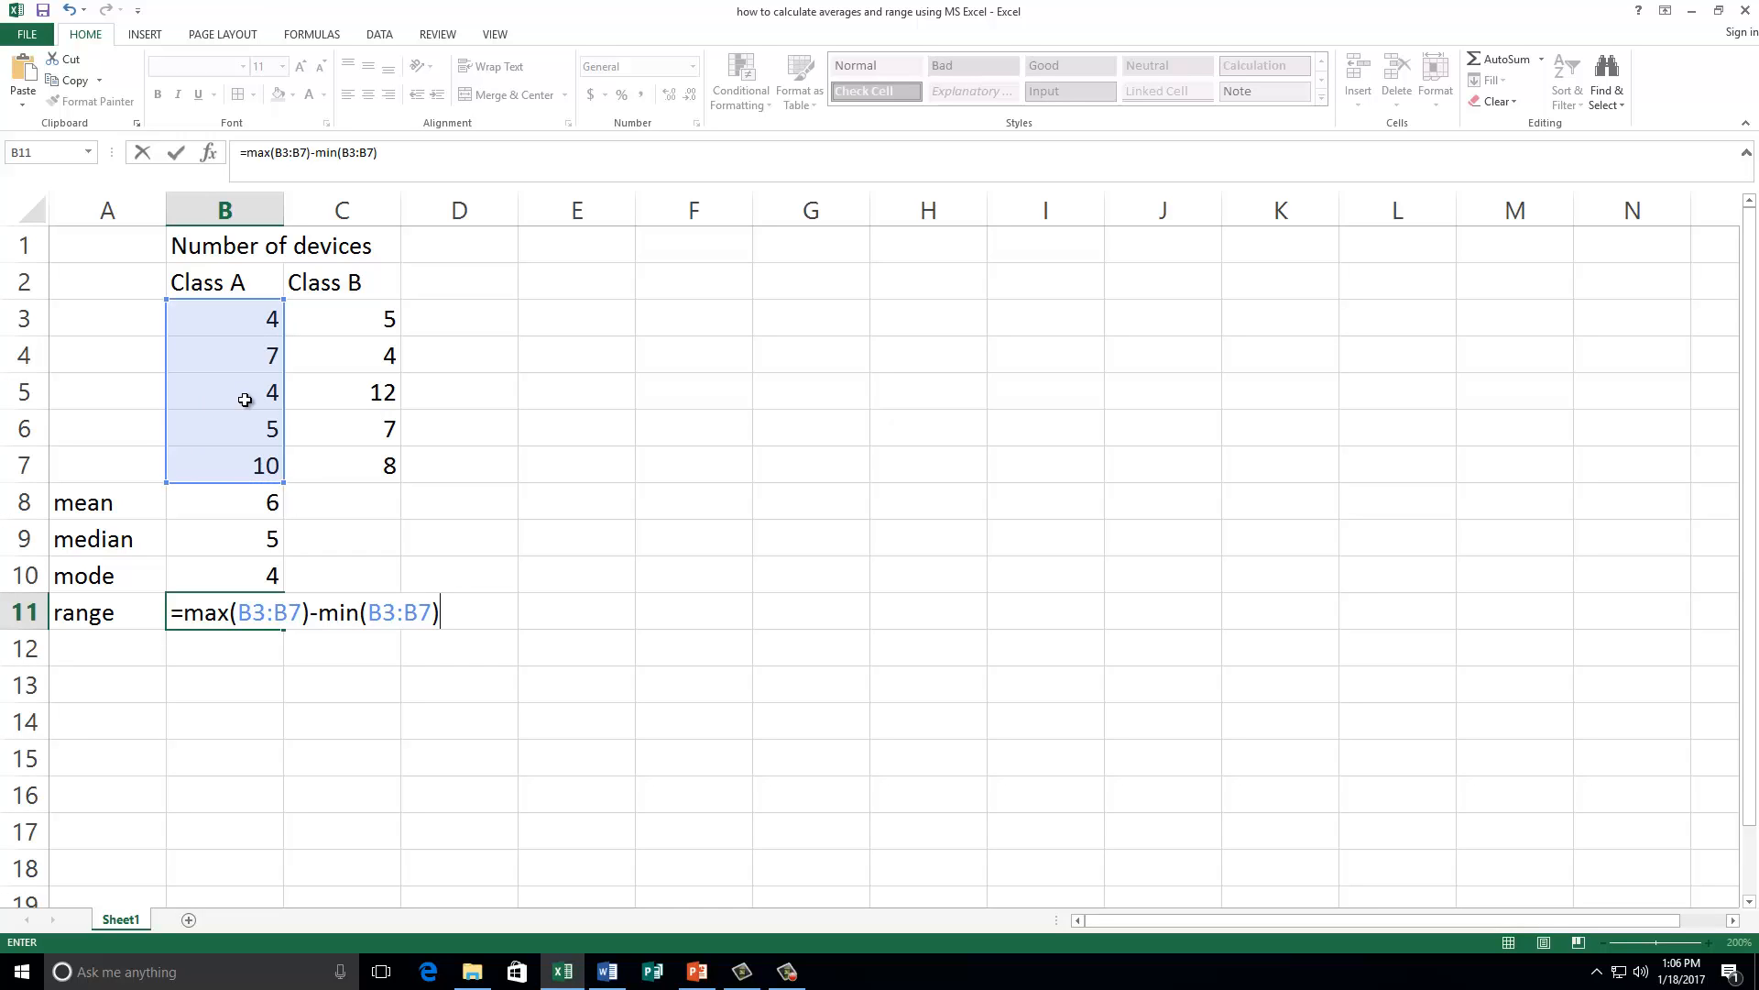
key(Return)
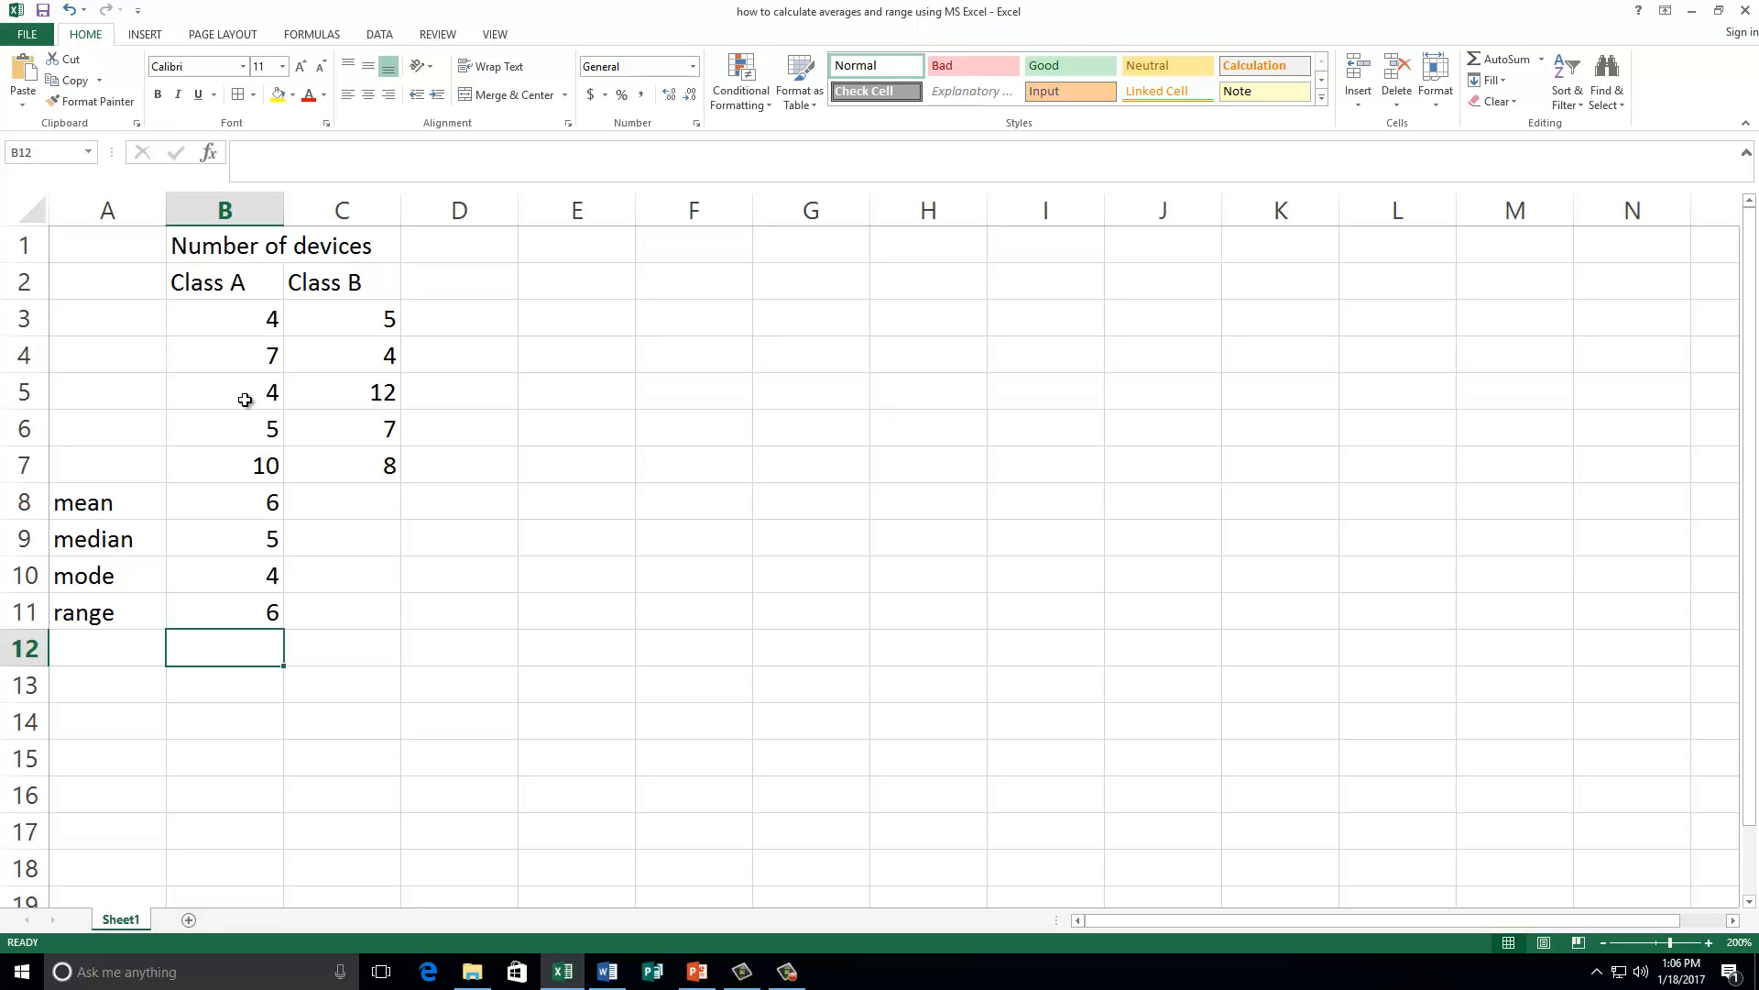
Fill the Class A mean, median, mode and range formulas from B8:B11 across to C8:C11 for Class B.
click(221, 505)
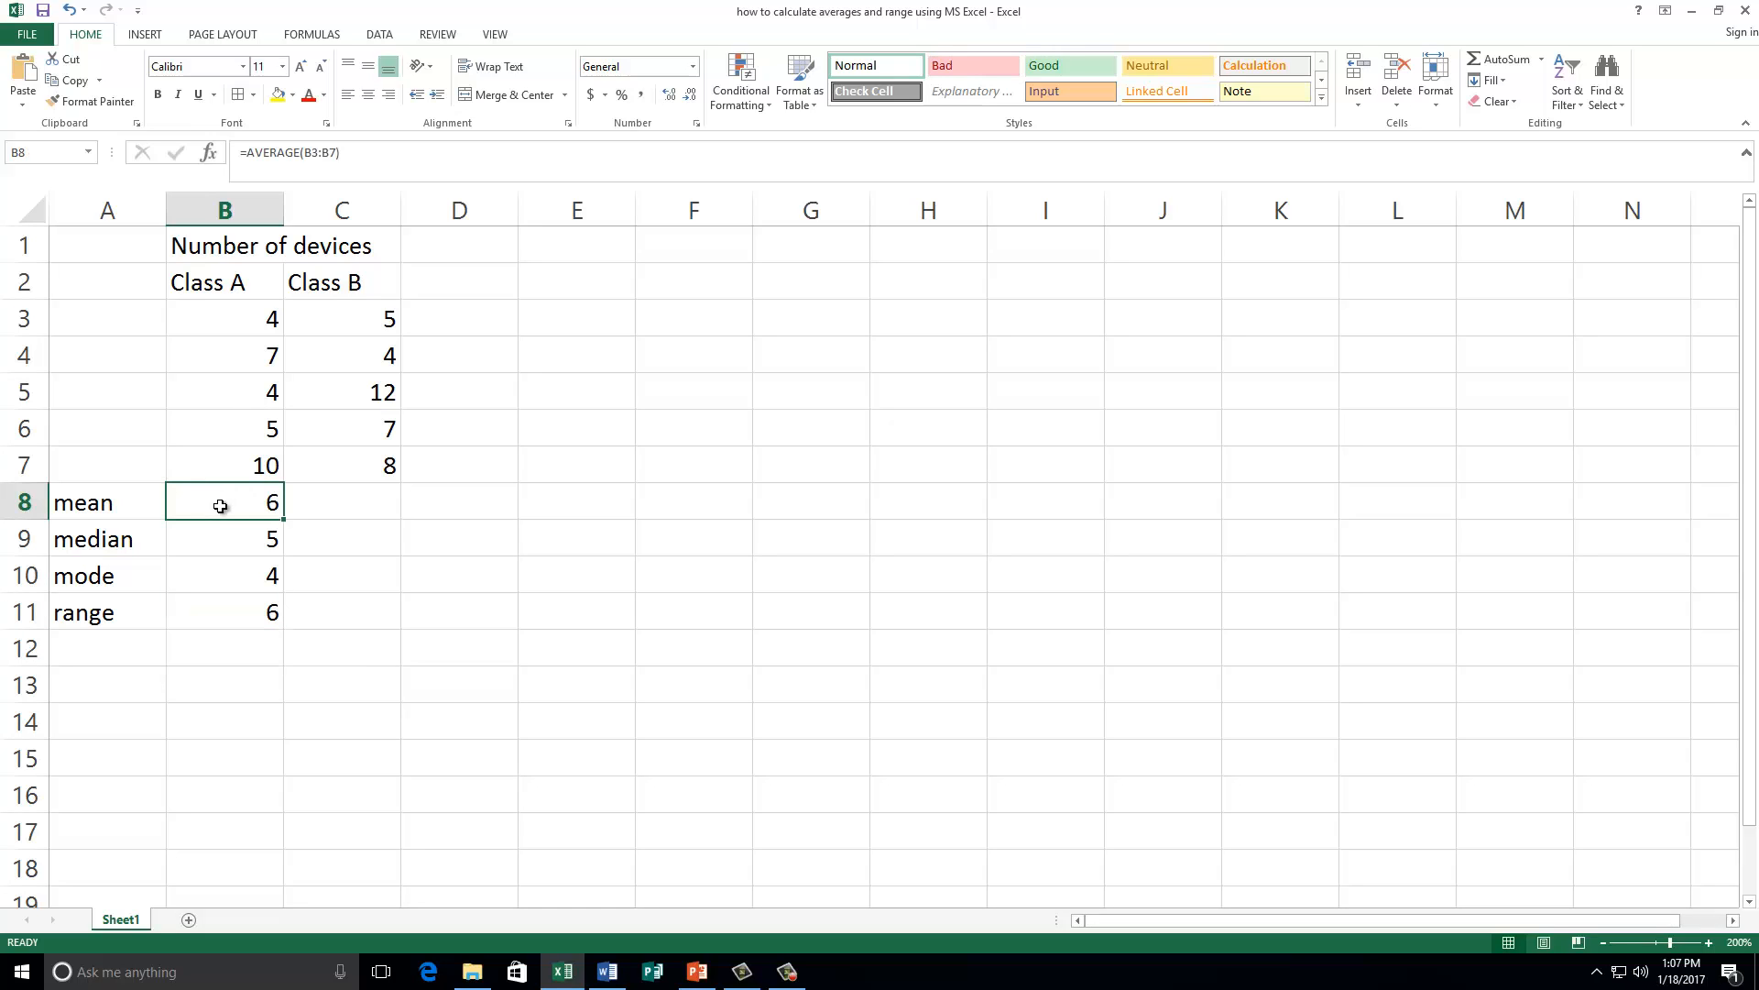
drag(221, 506, 210, 616)
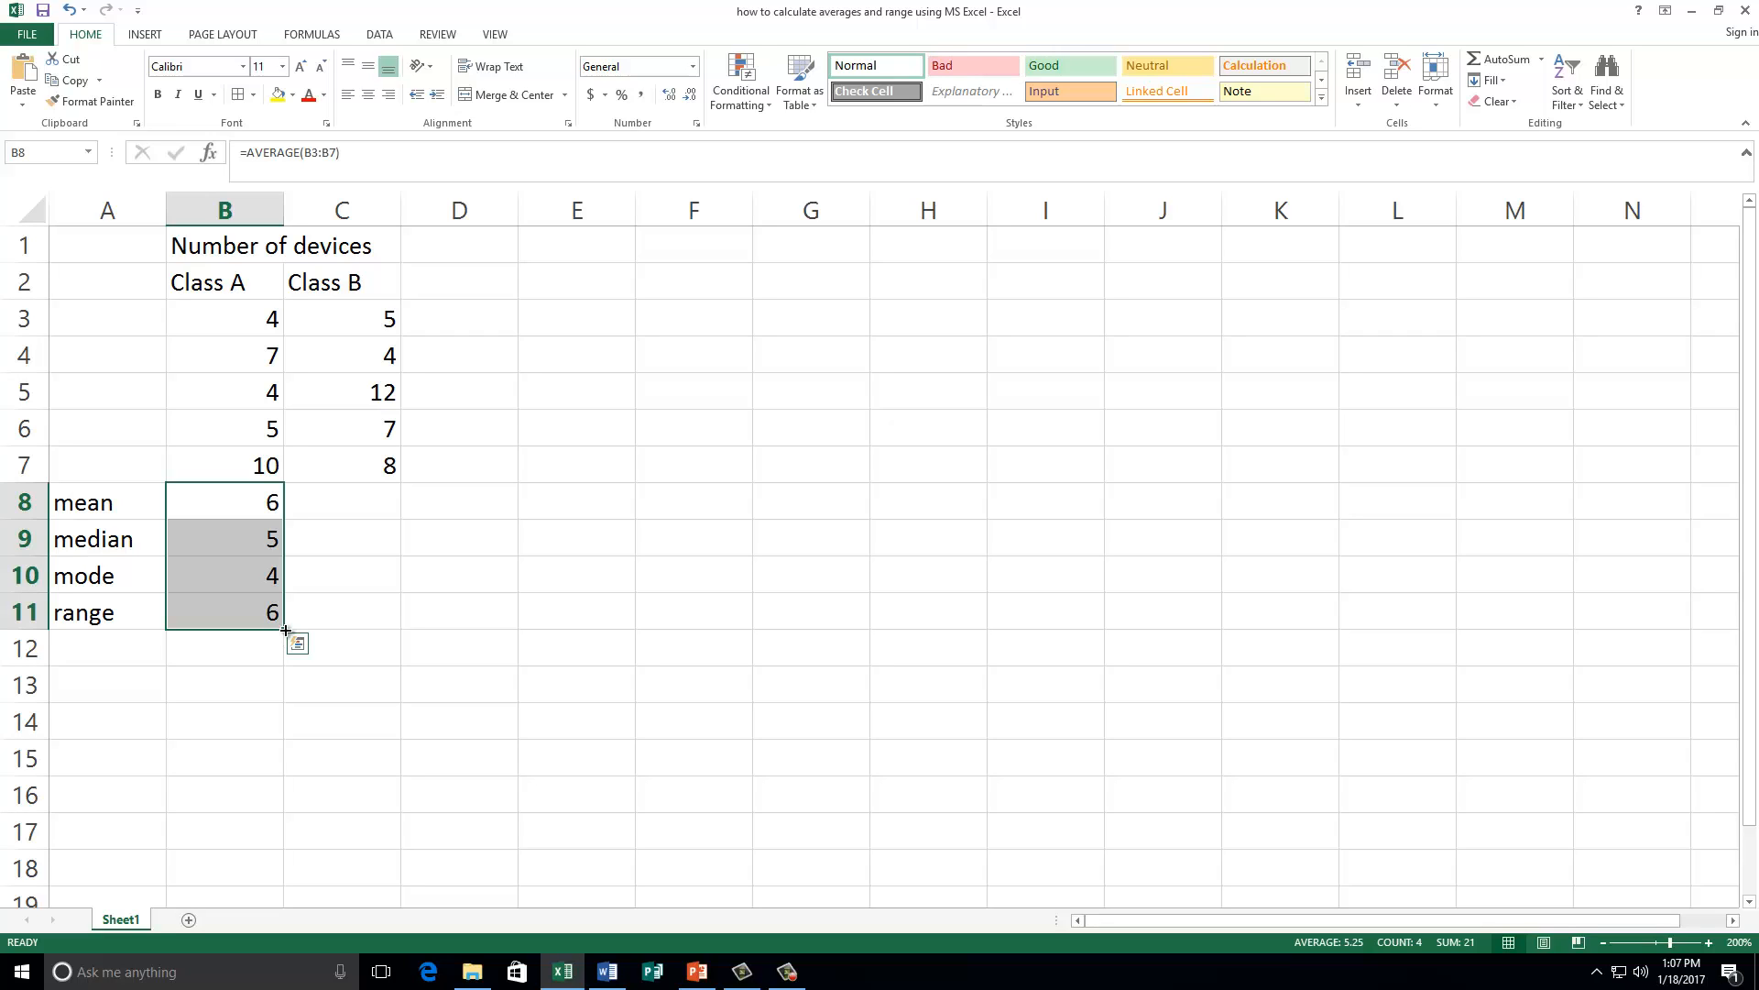
drag(286, 631, 375, 636)
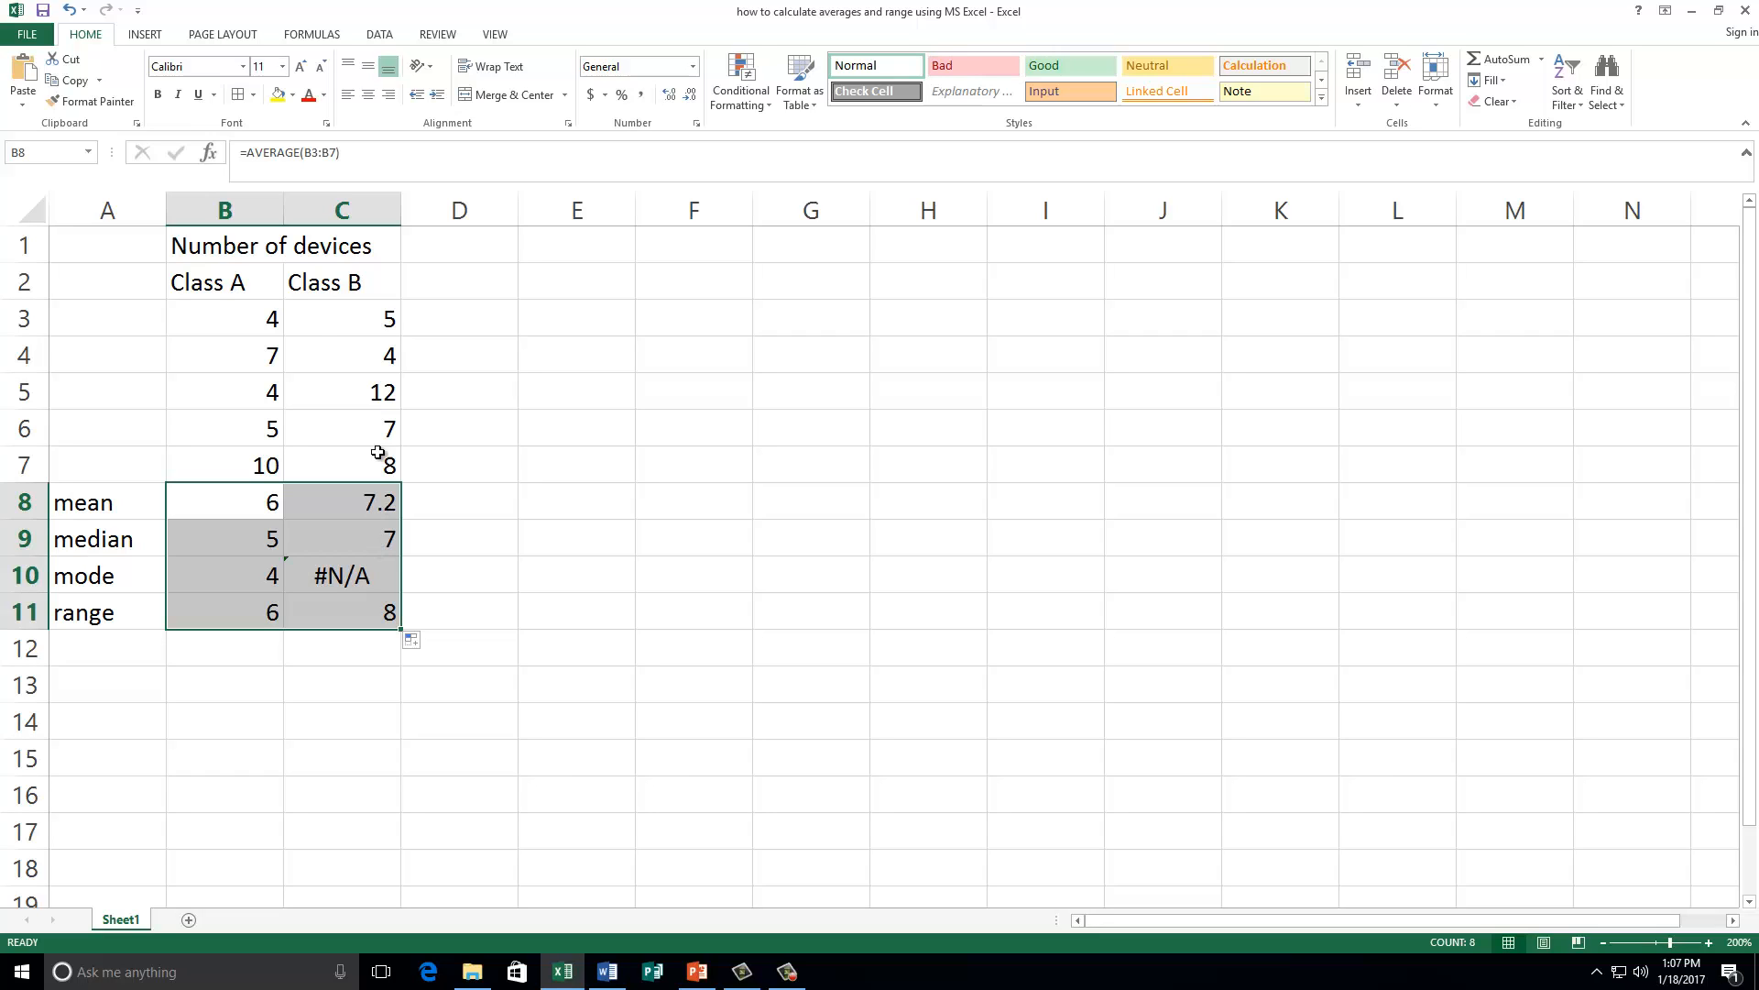
Merge and center the "Number of devices" heading across cells B1 and C1.
click(223, 246)
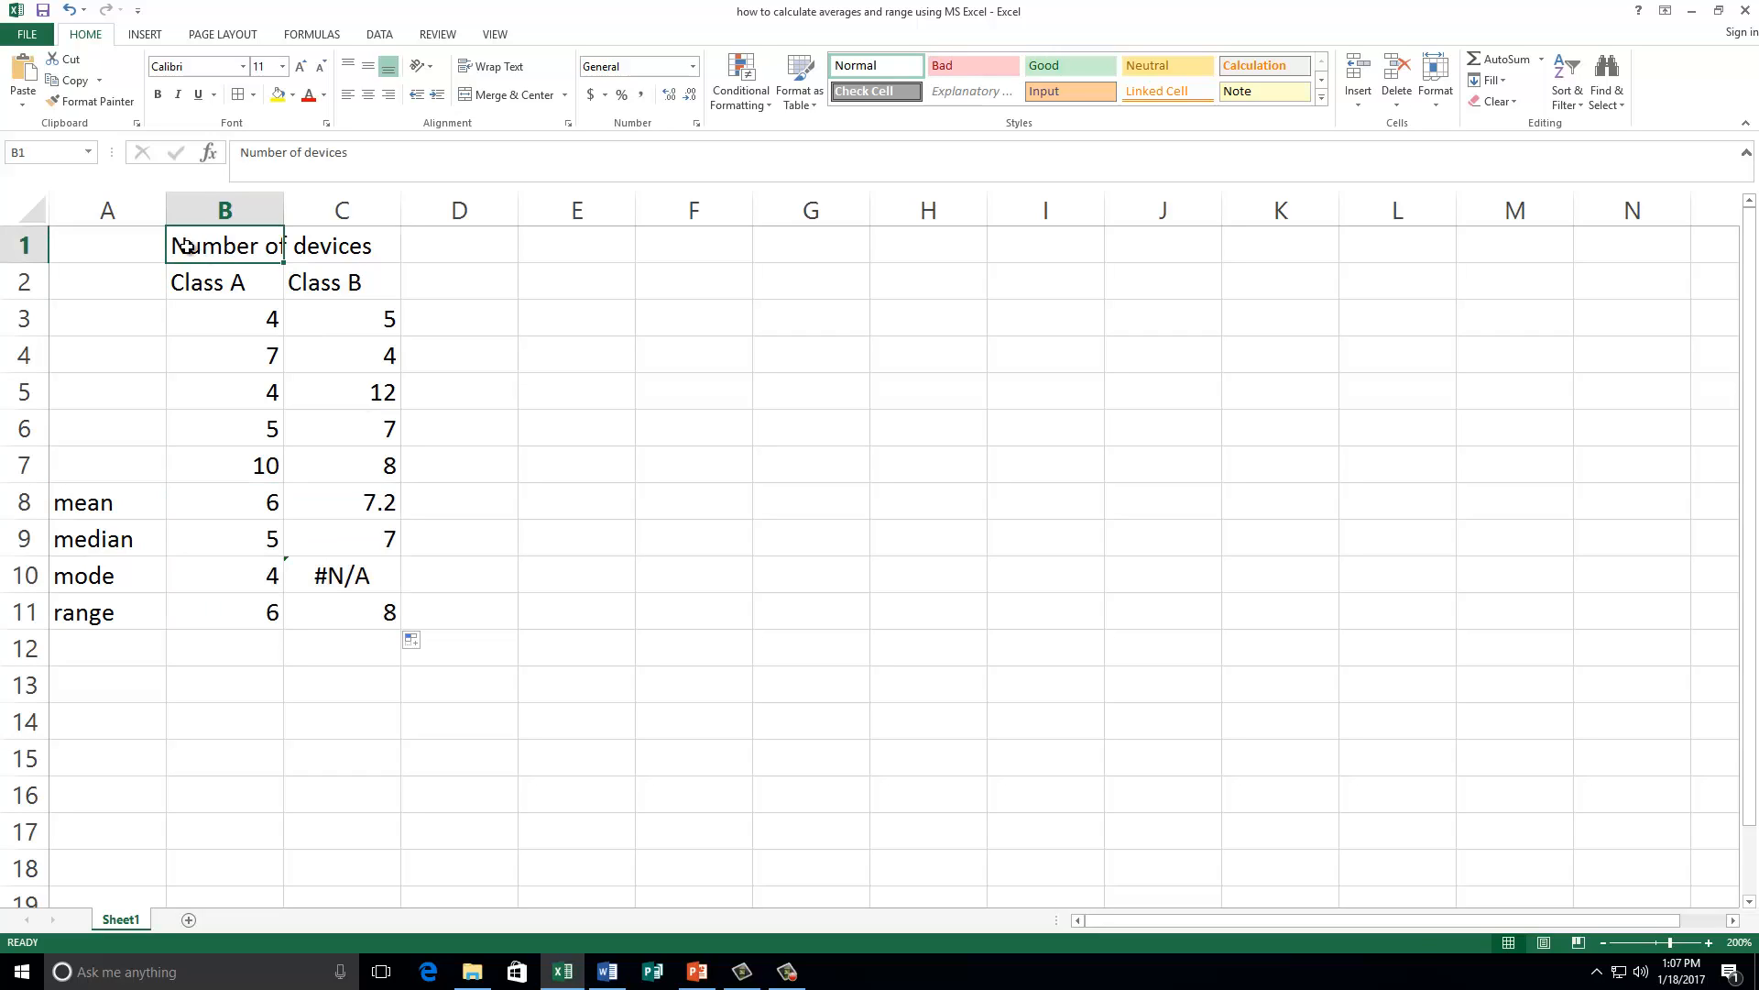
drag(186, 246, 325, 254)
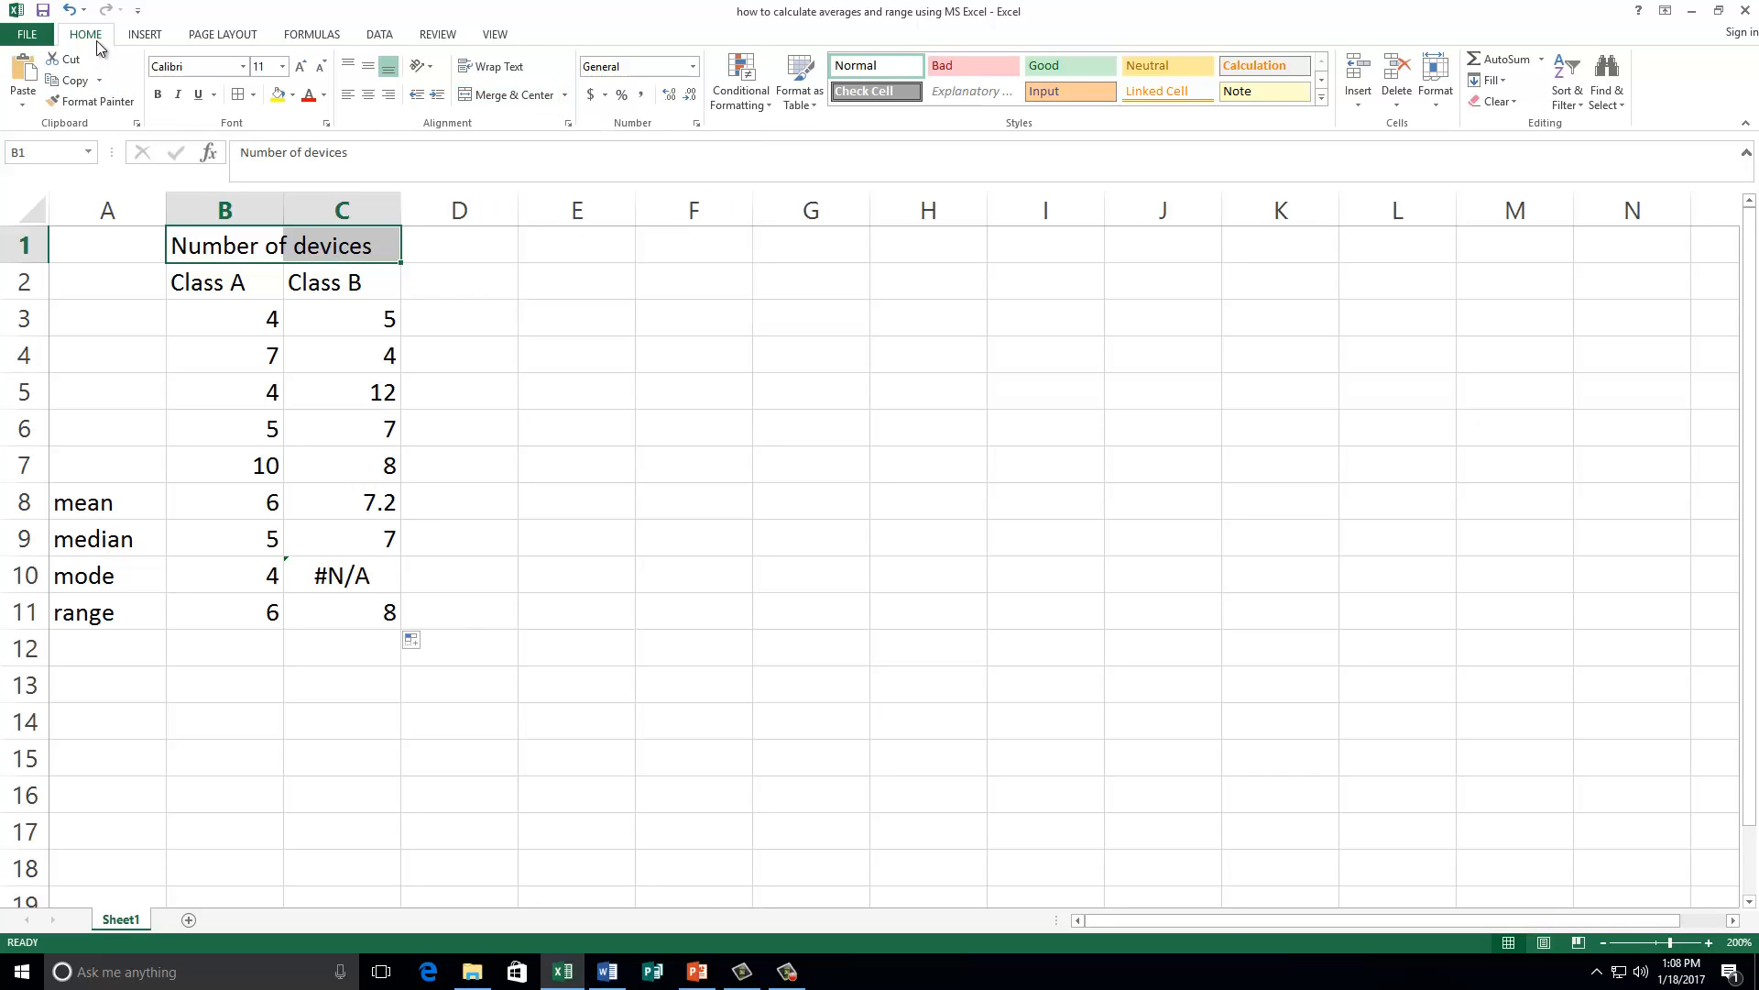
click(146, 37)
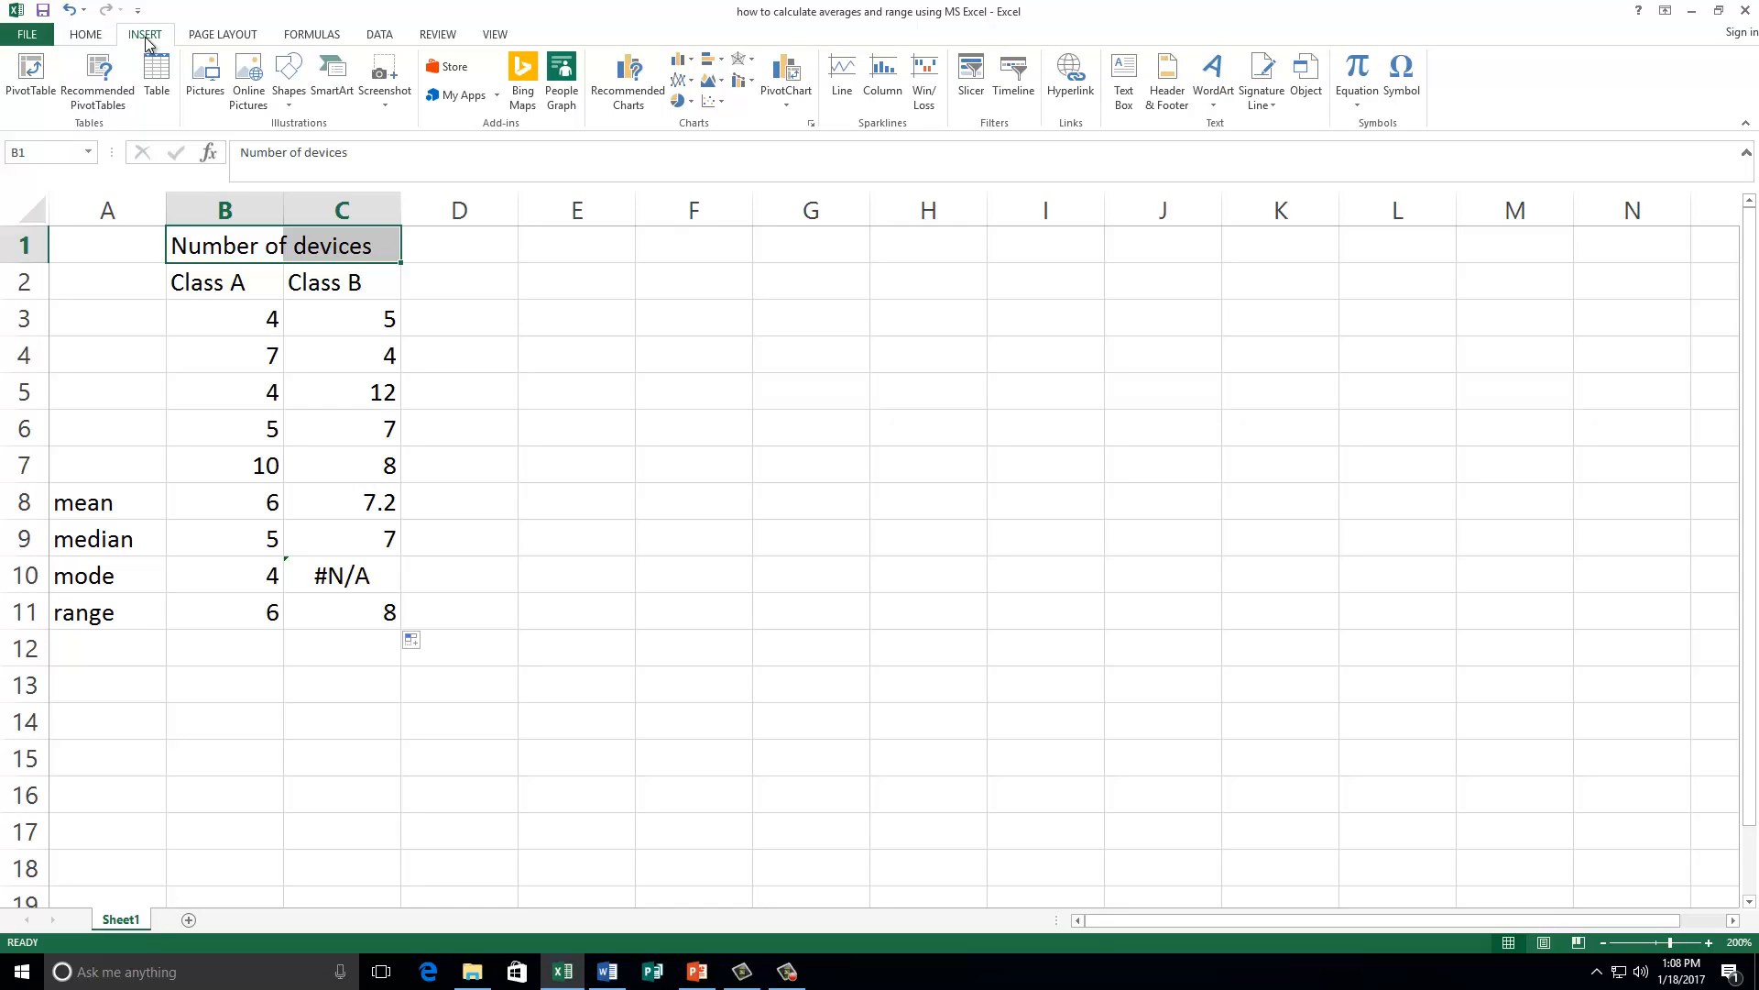
click(86, 37)
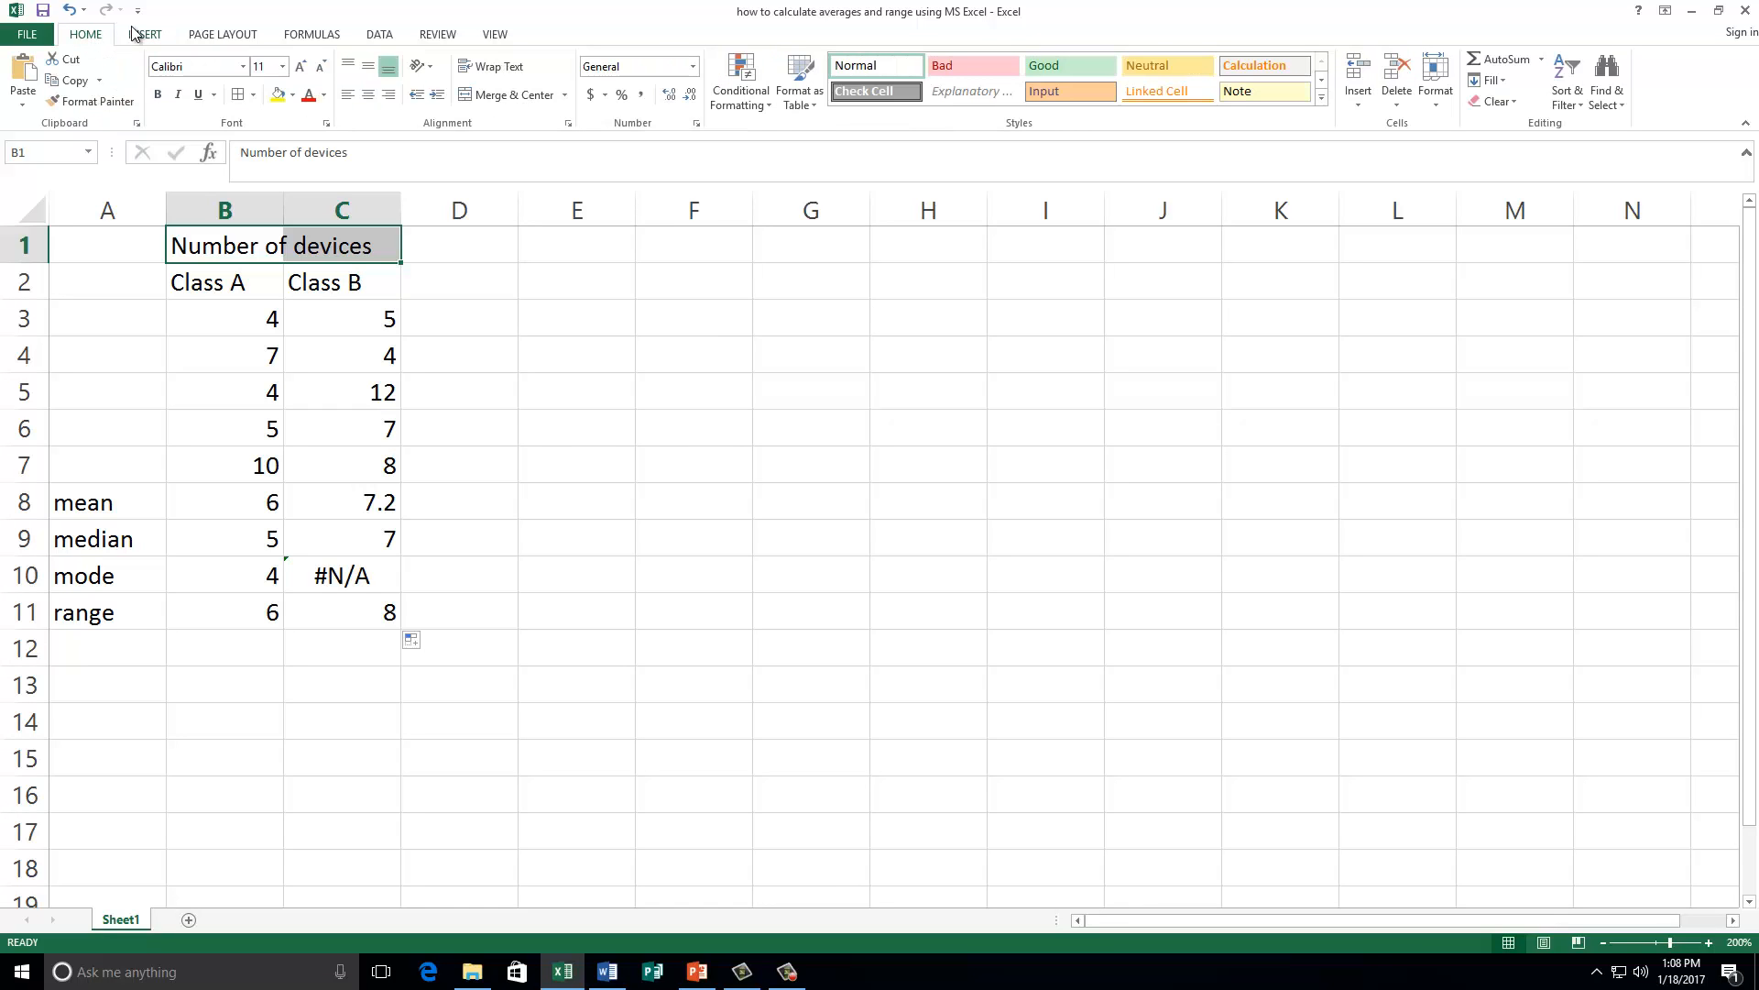
click(523, 98)
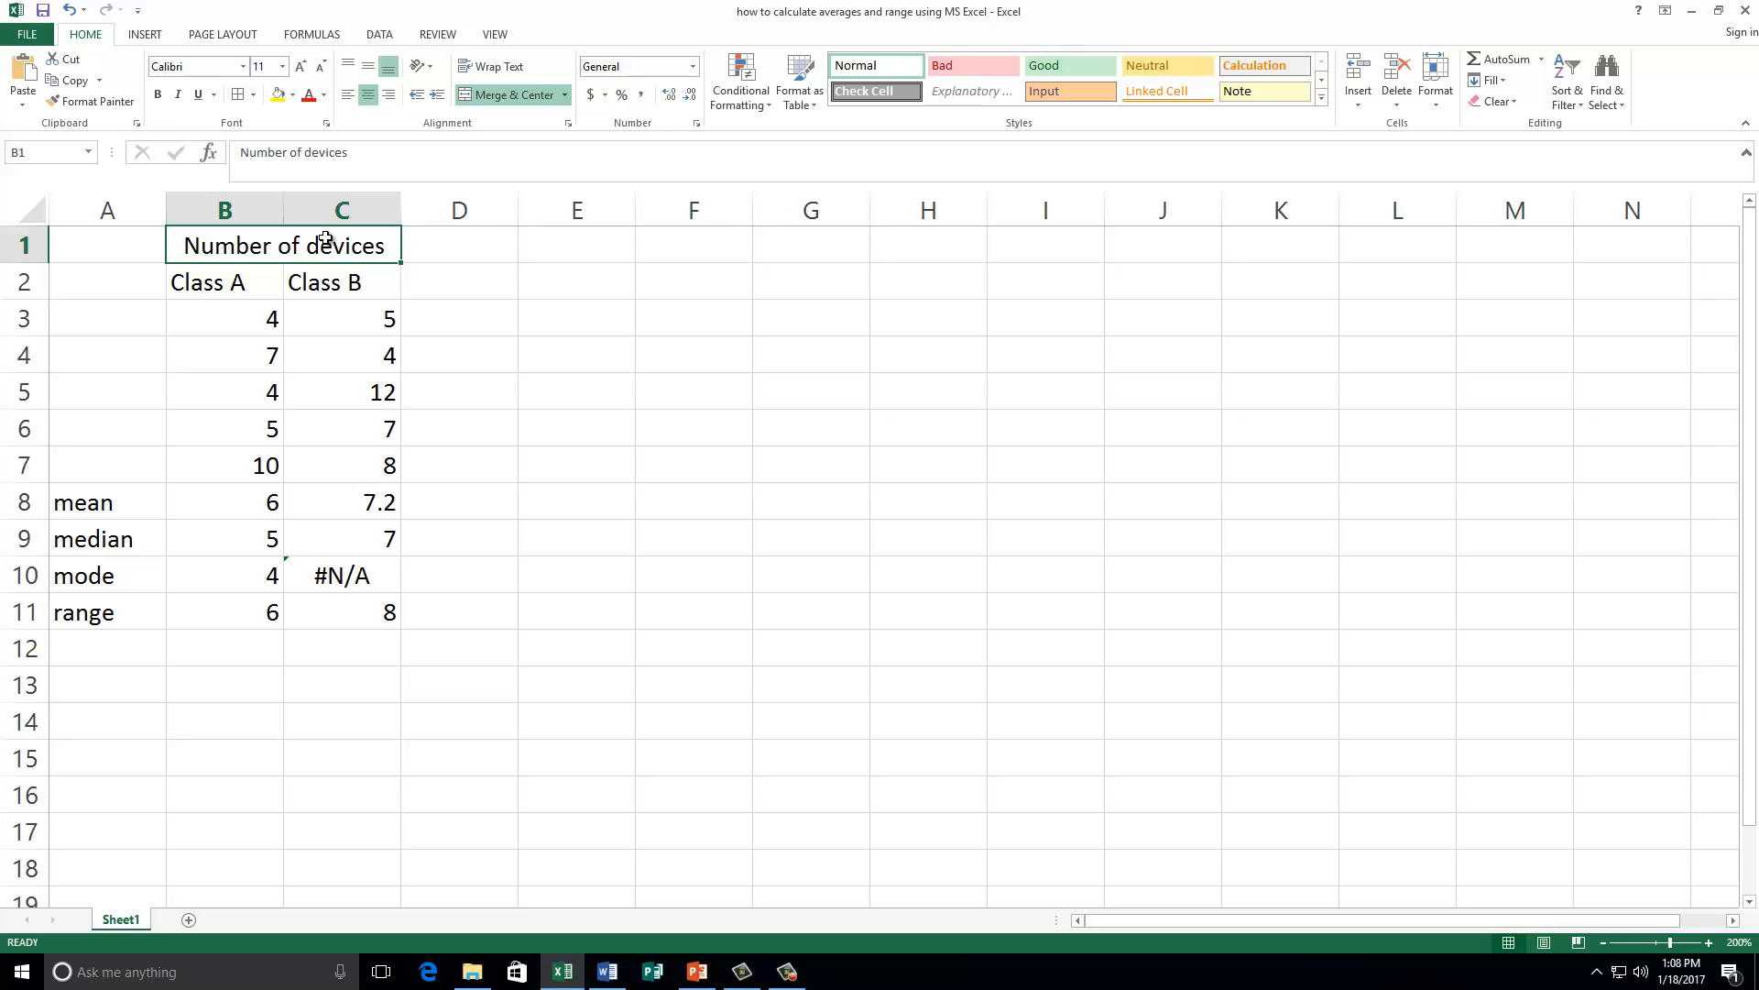
Center the class headings, counts and results in cells B2 to C11 horizontally.
click(223, 283)
drag(224, 283, 345, 614)
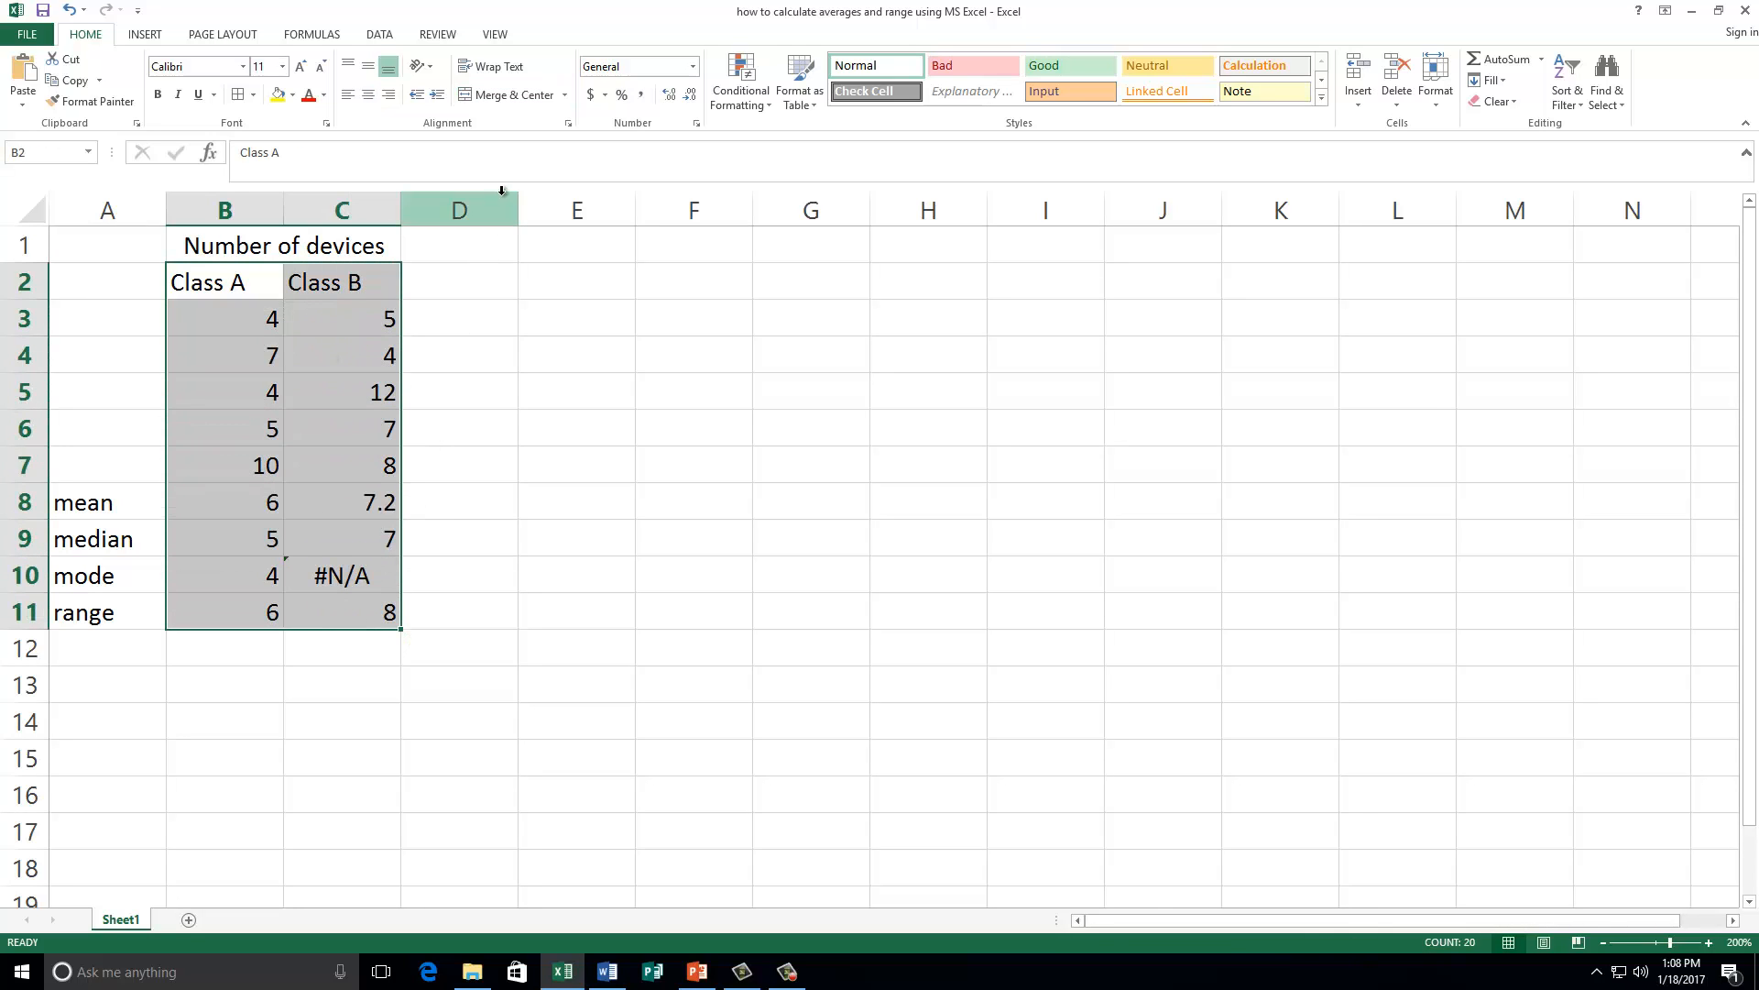
click(366, 96)
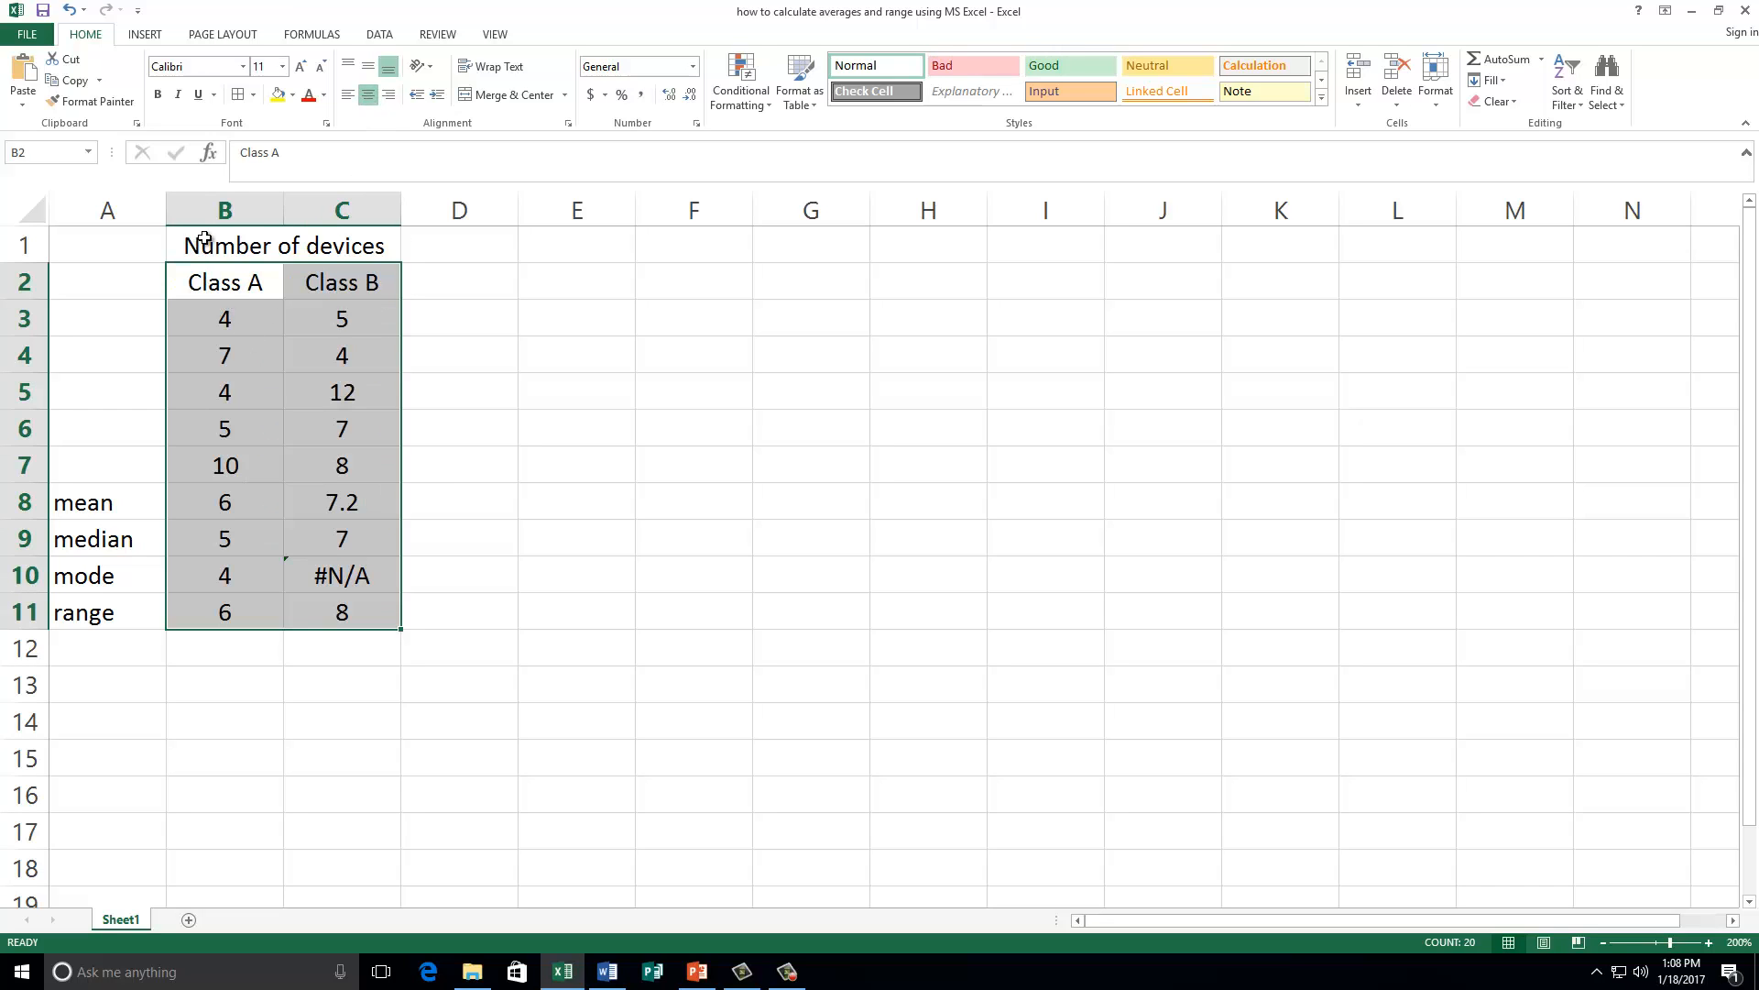
Apply all borders to the table cells from B1 to C11.
drag(195, 246, 317, 610)
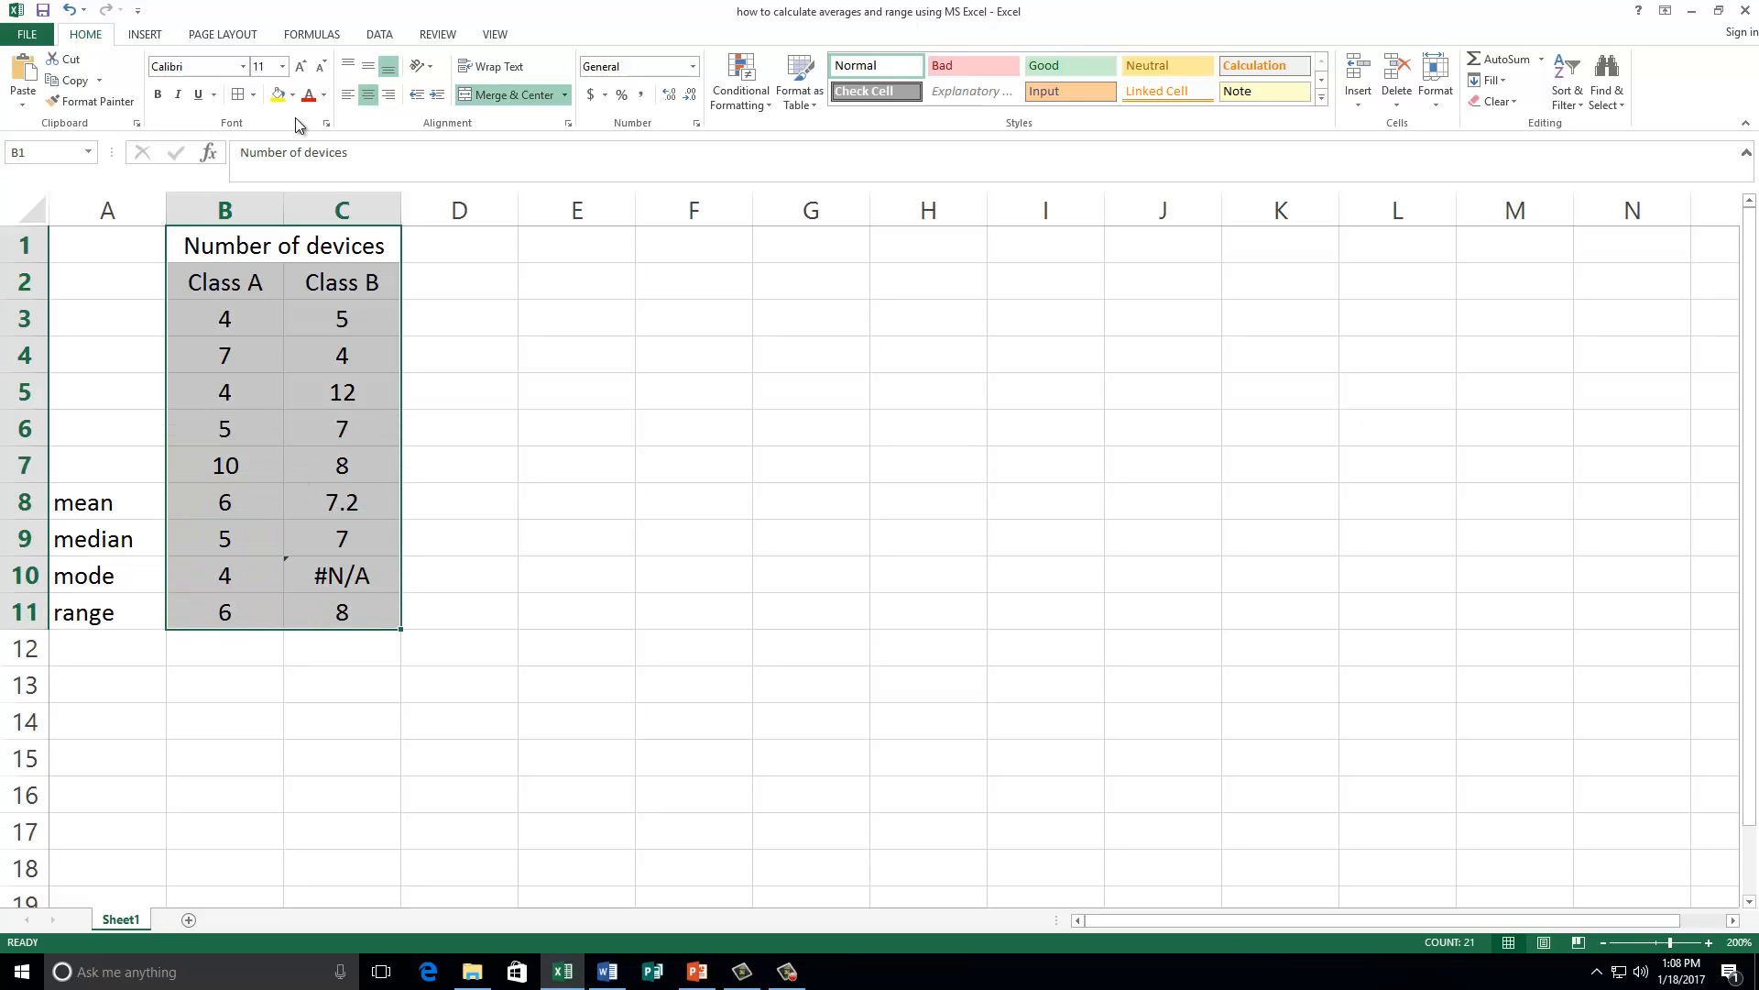
click(254, 96)
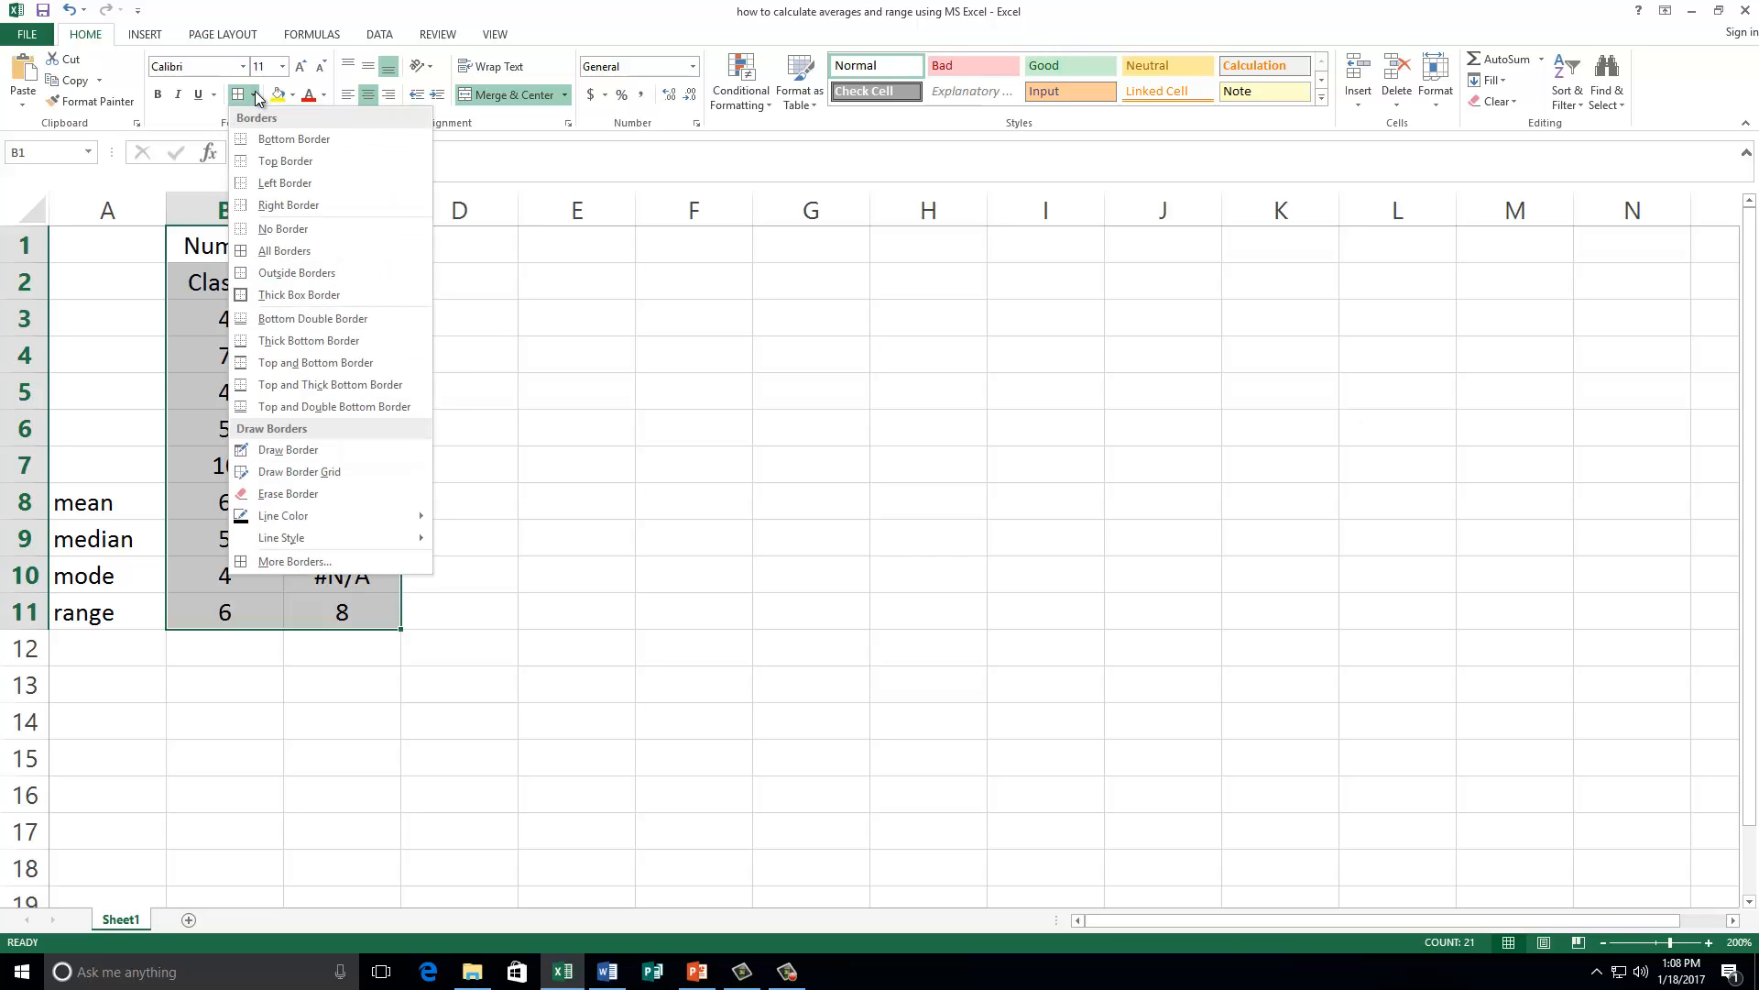
click(242, 250)
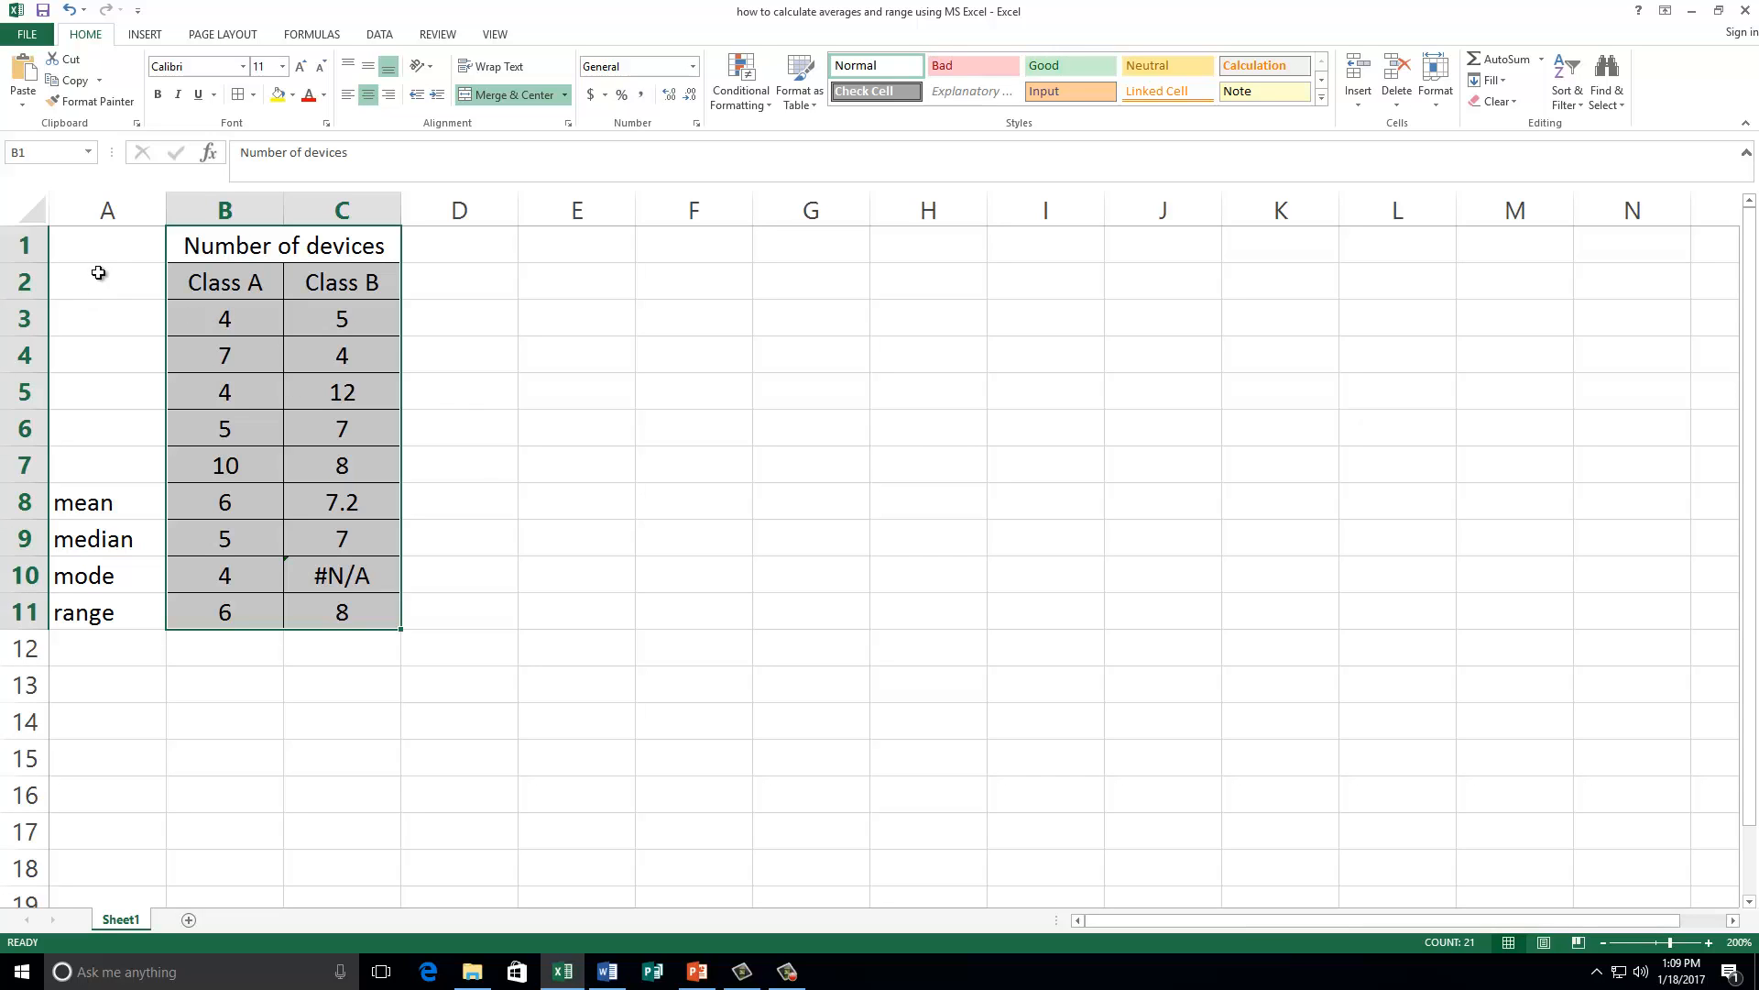
Copy the whole table, including the row labels, from A1 to C11.
click(139, 245)
drag(139, 244, 315, 610)
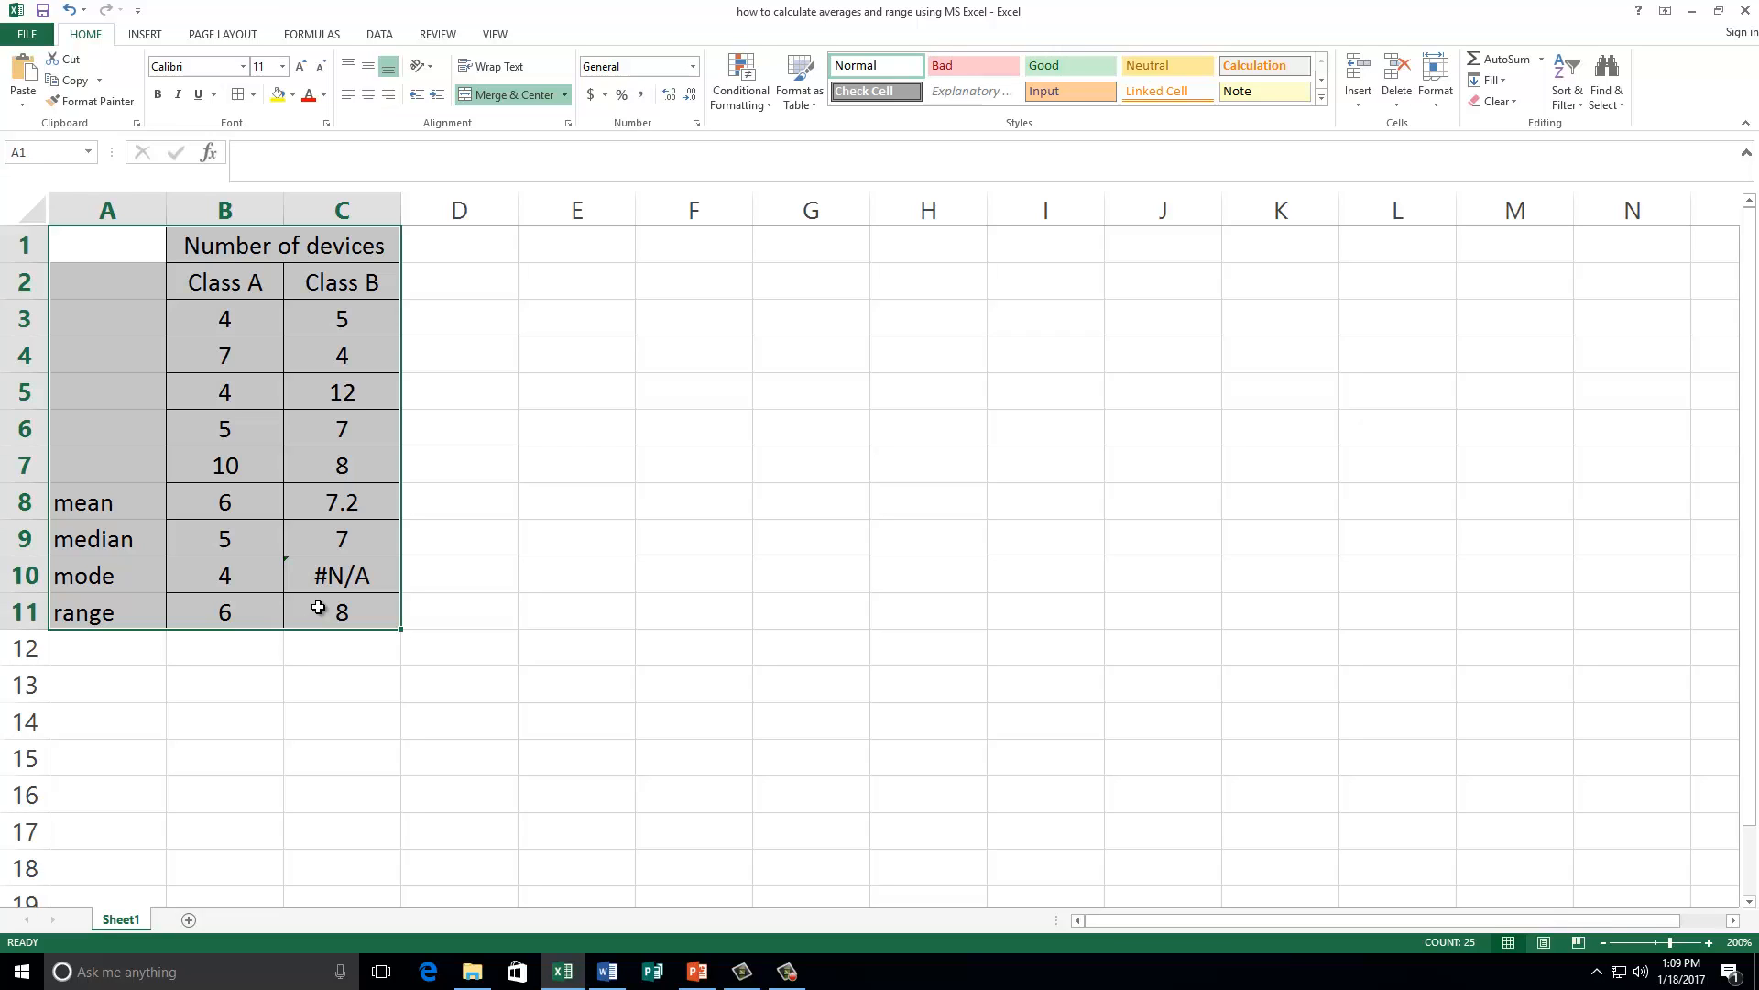
key(ctrl+c)
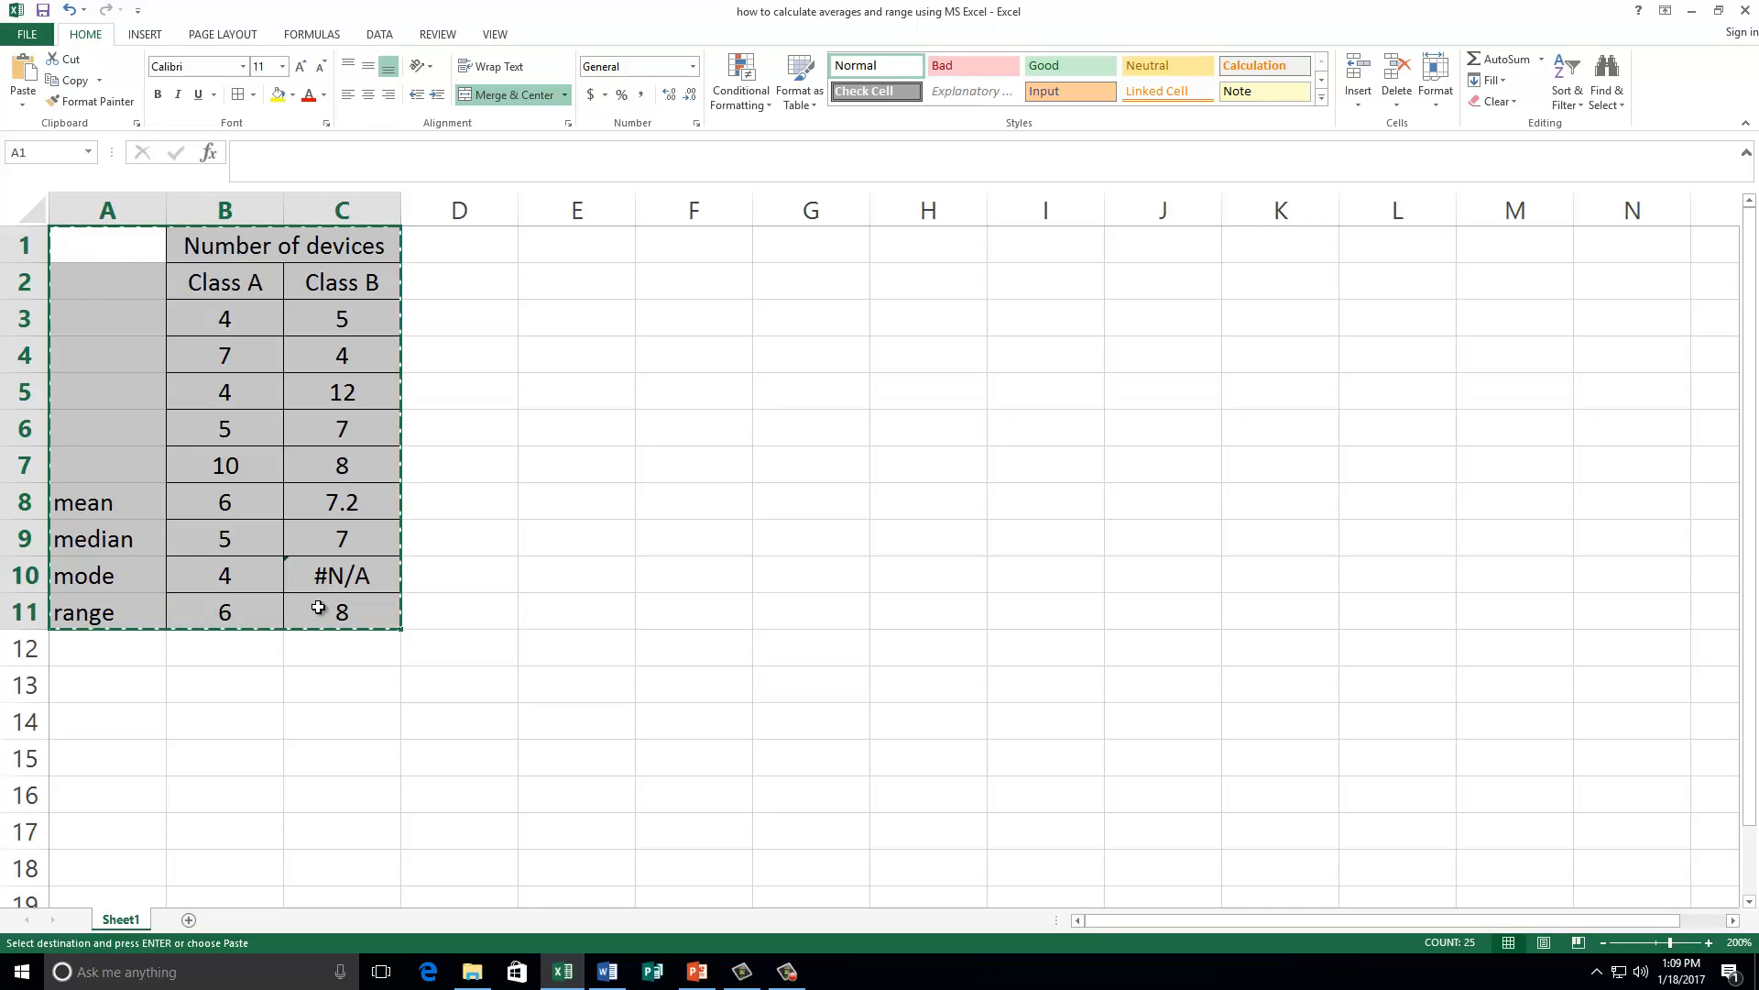
Switch to the Word document, paste the table below the introductory sentence and move it to about the middle of the page width.
click(609, 973)
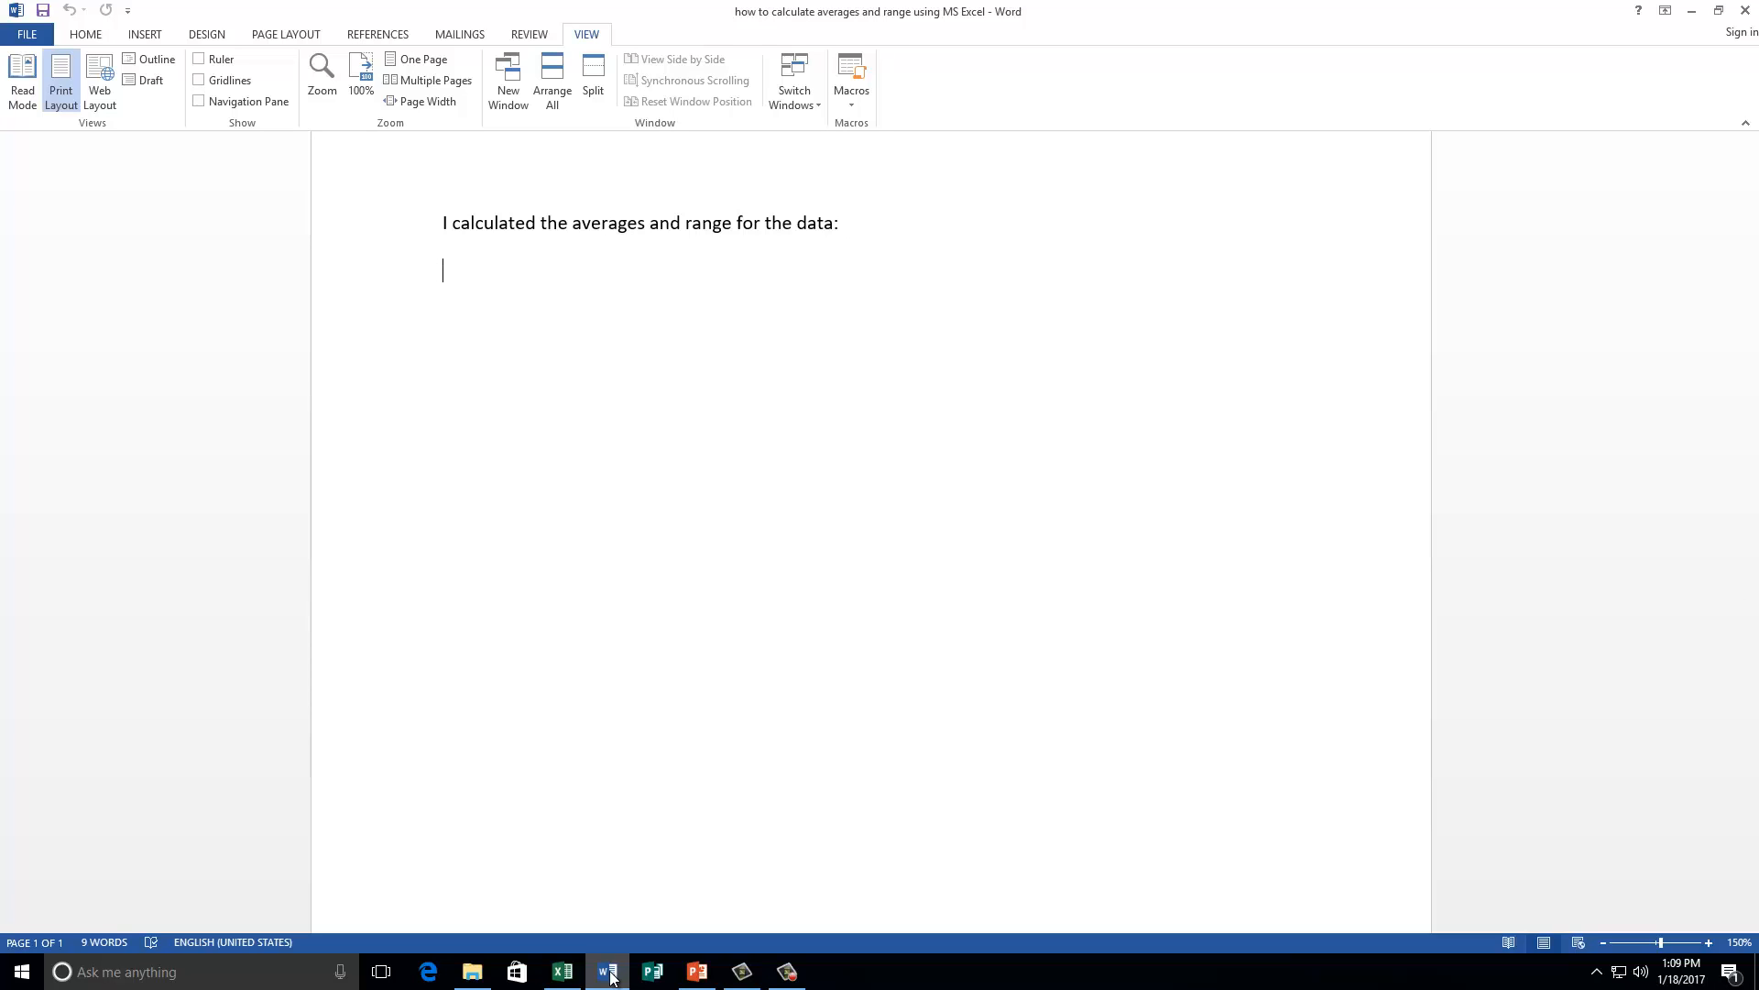
key(ctrl+v)
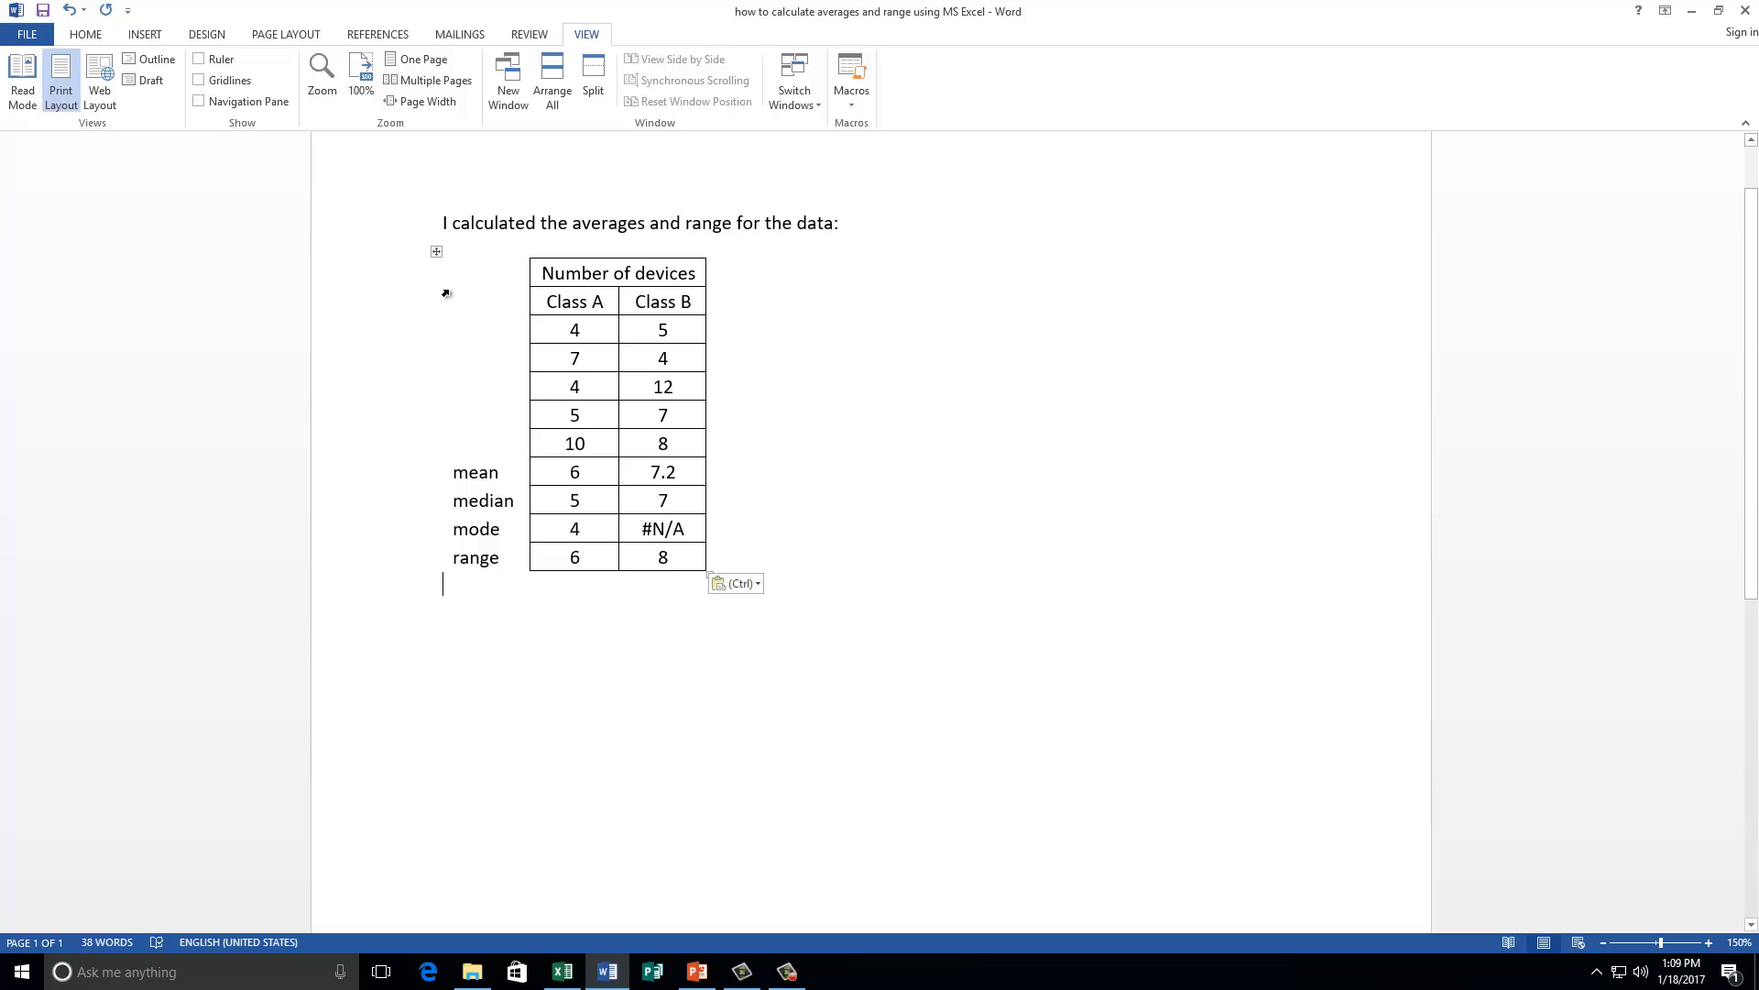
drag(436, 249, 700, 255)
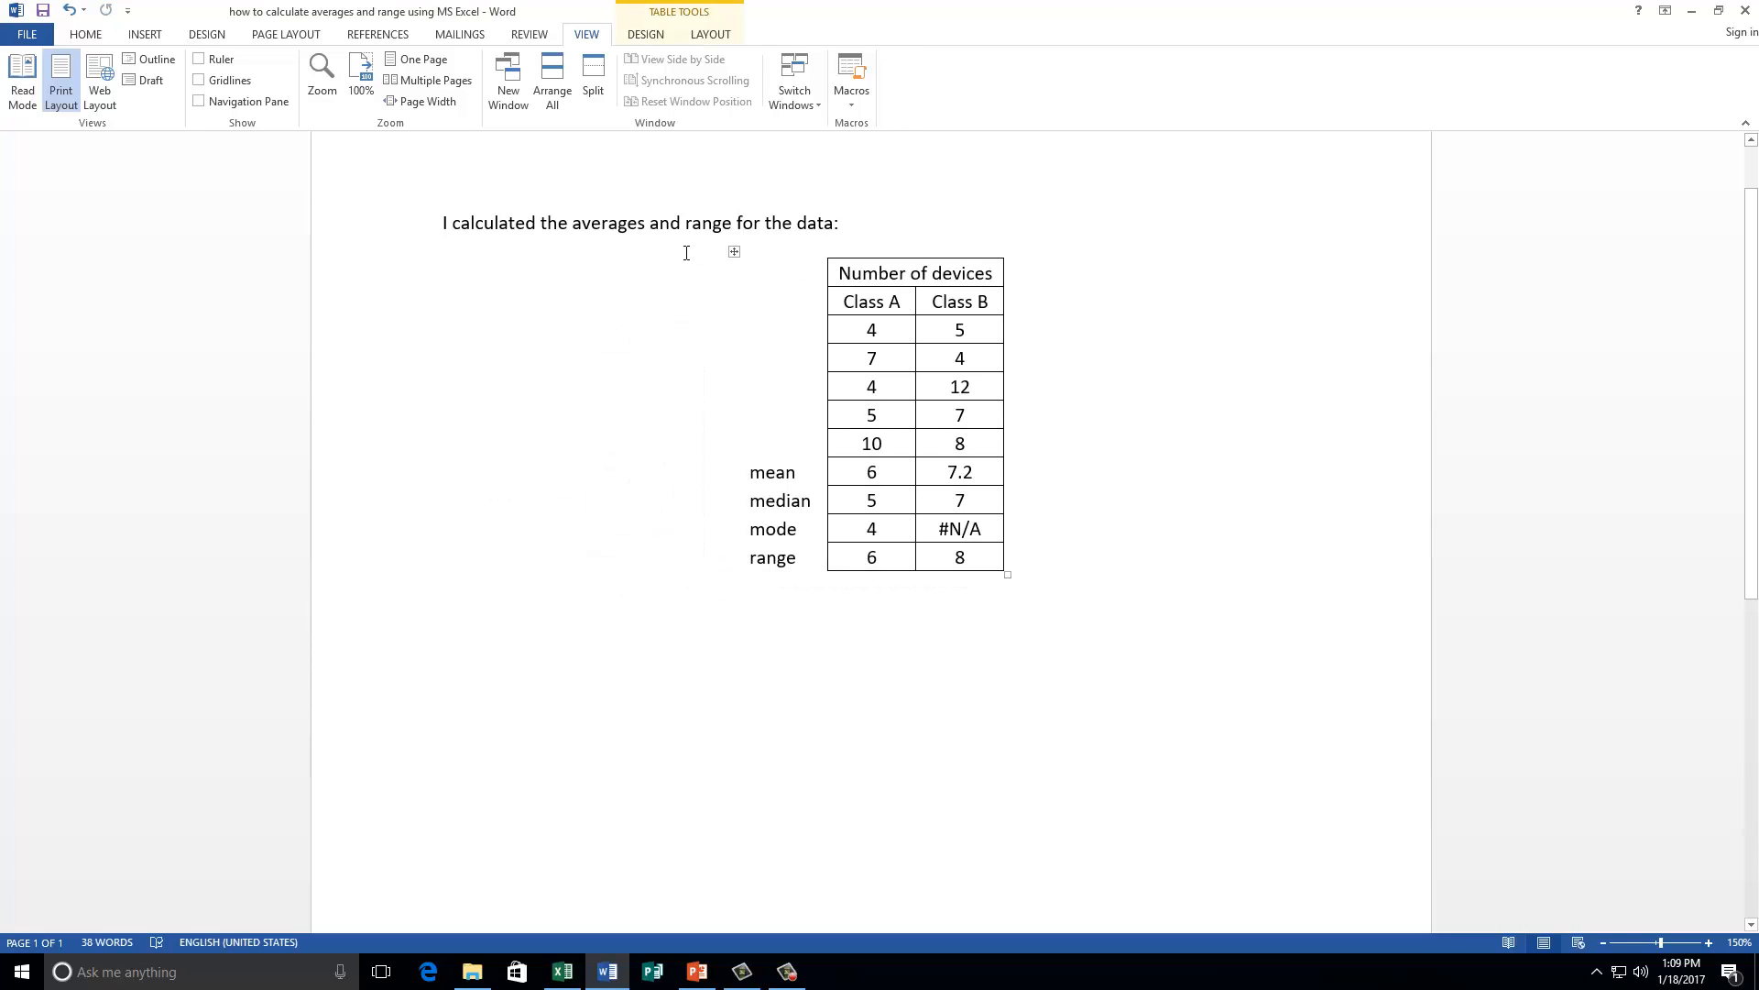
drag(731, 255, 645, 268)
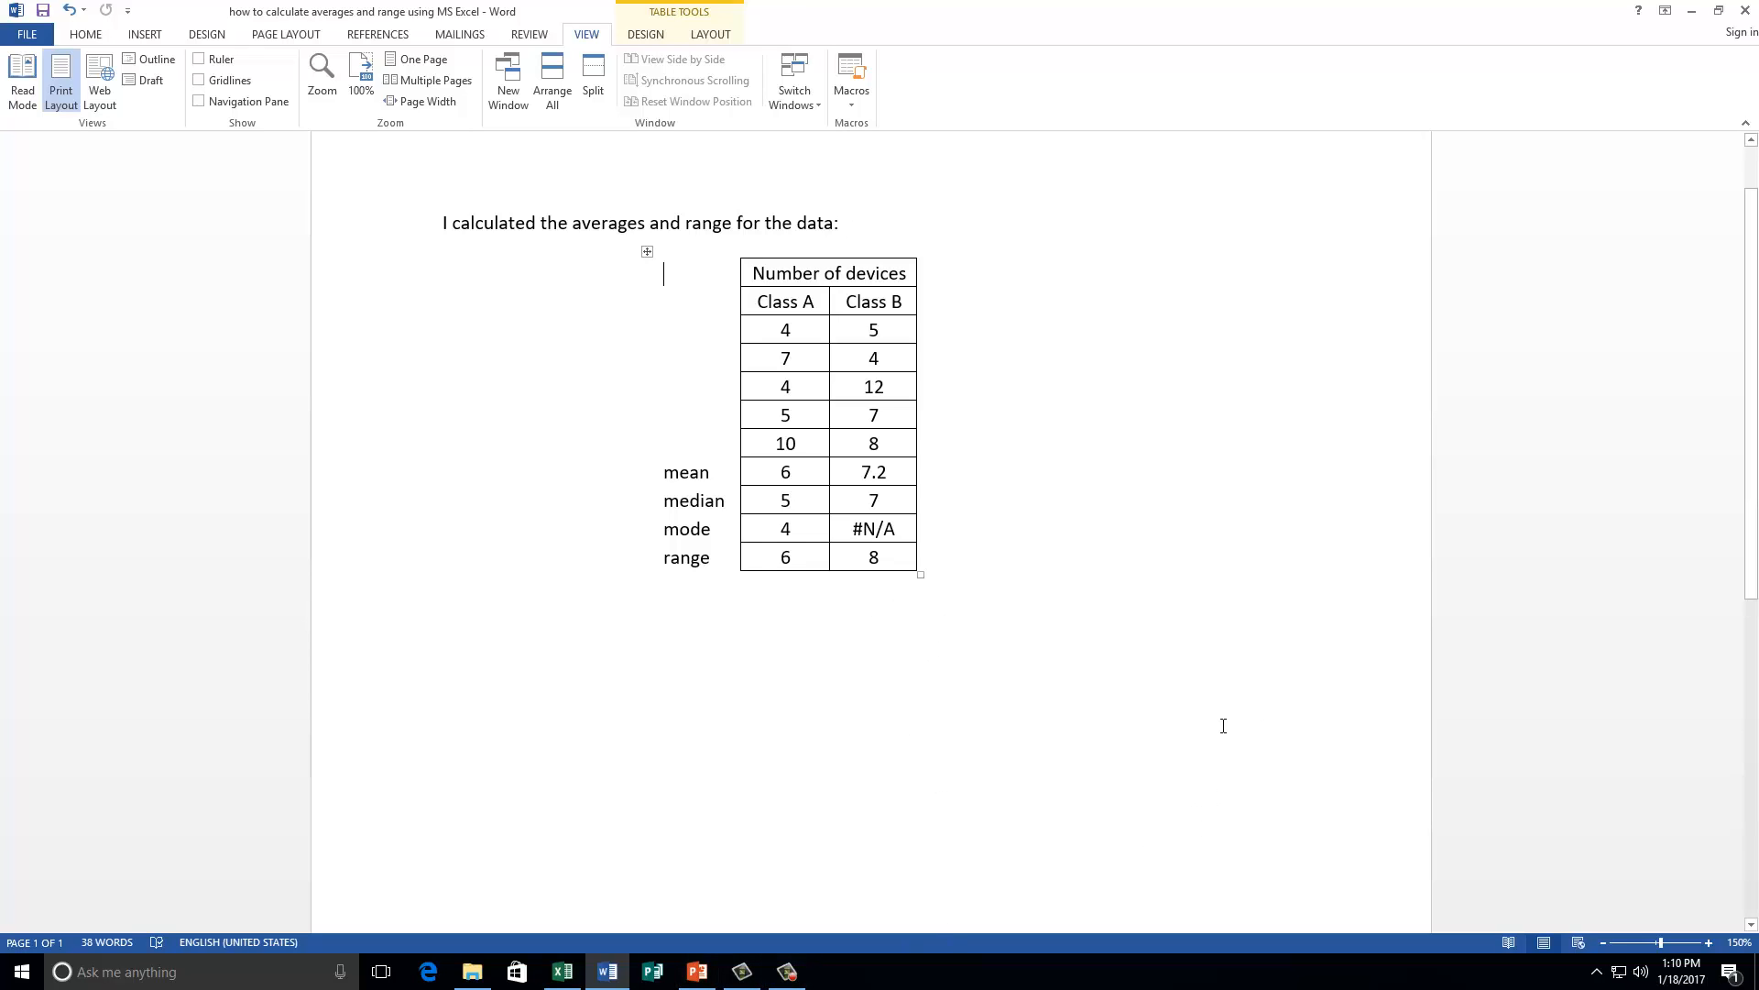
click(697, 971)
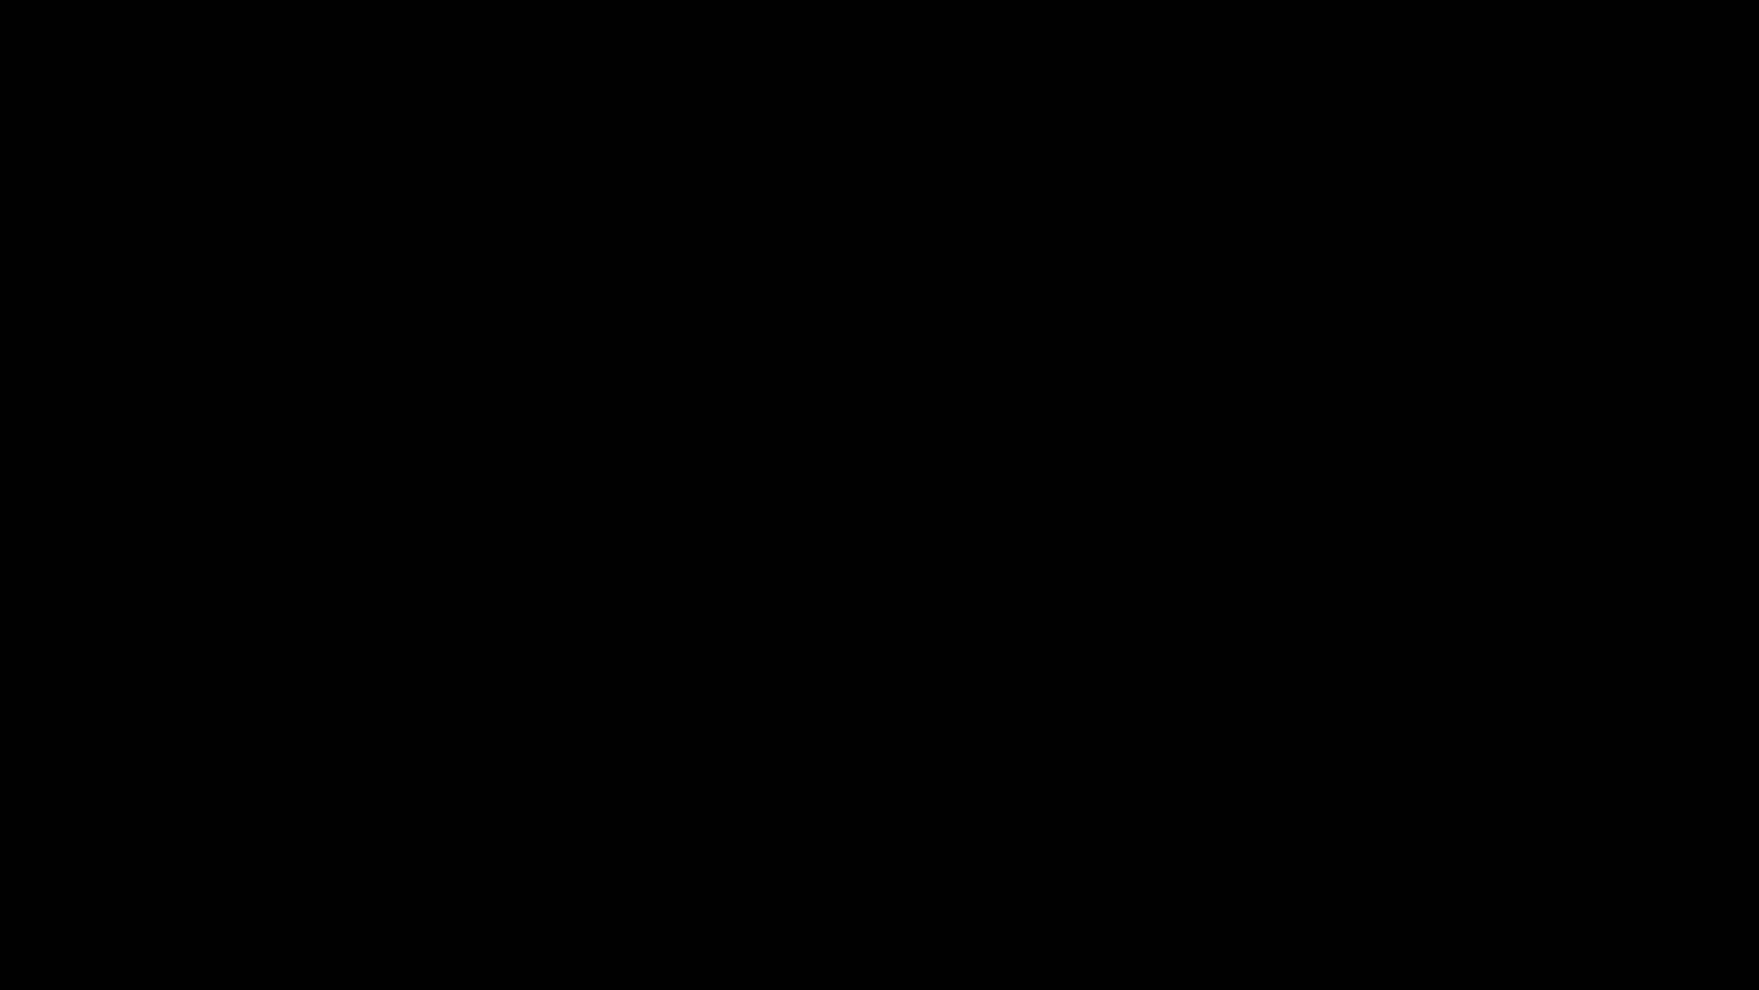
key(Right)
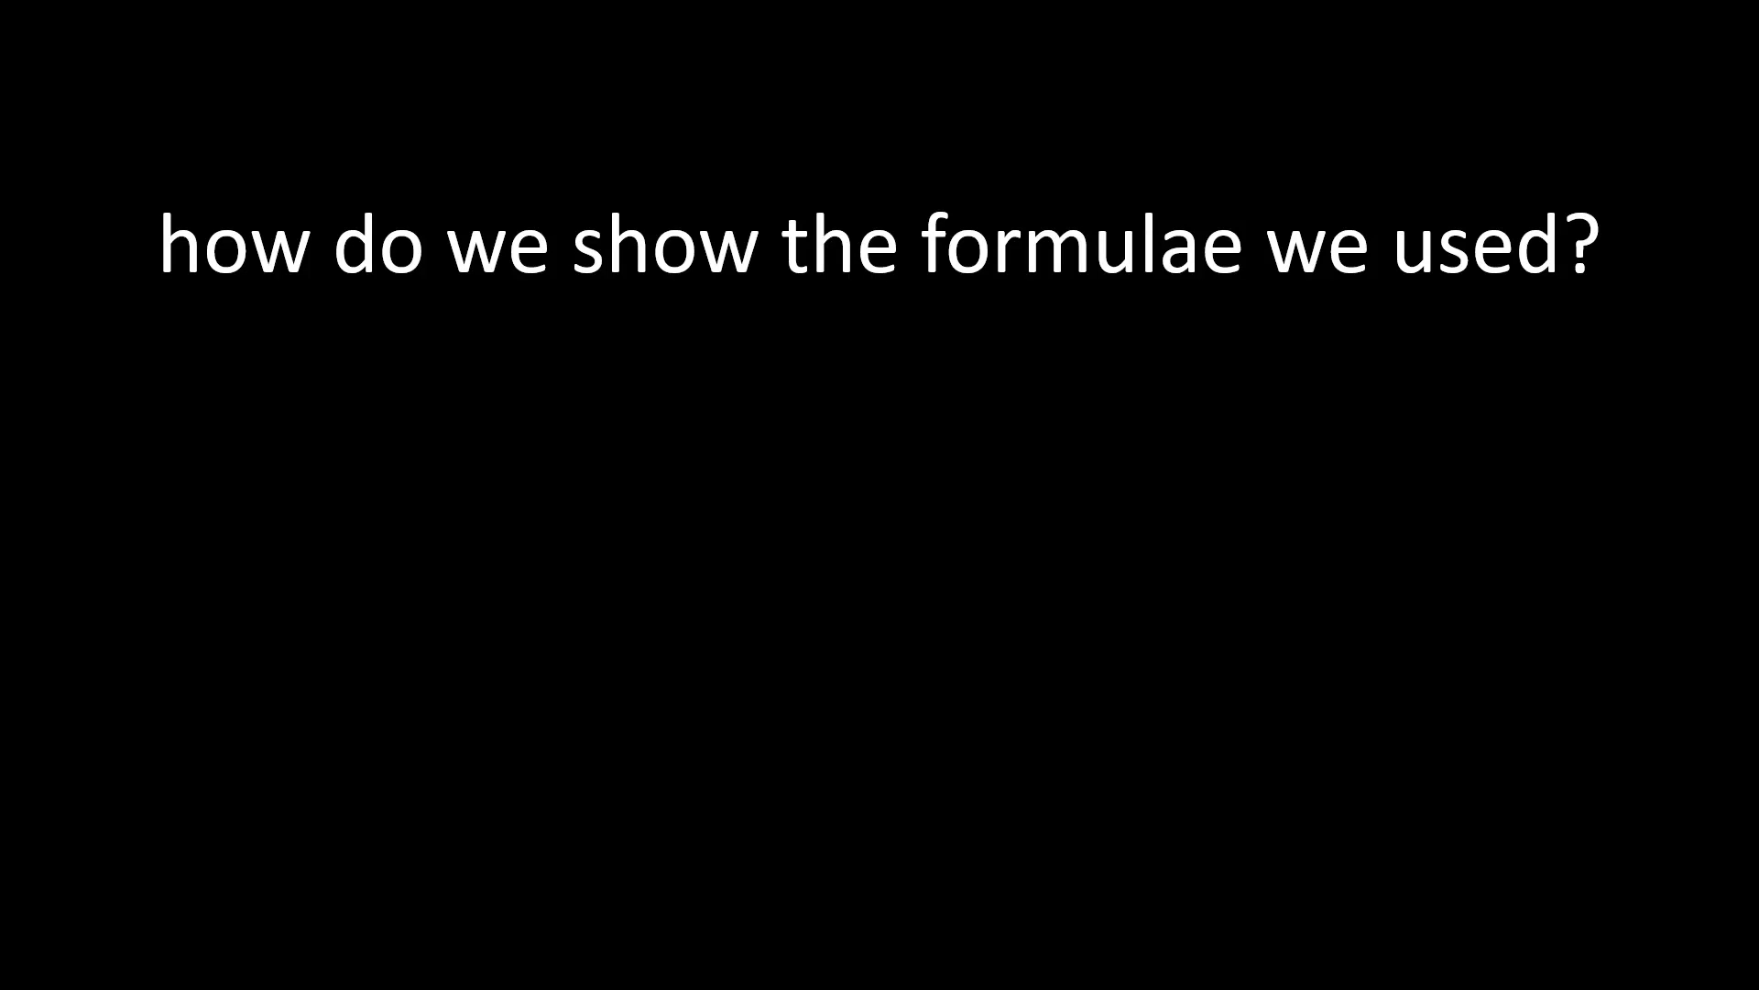
key(Right)
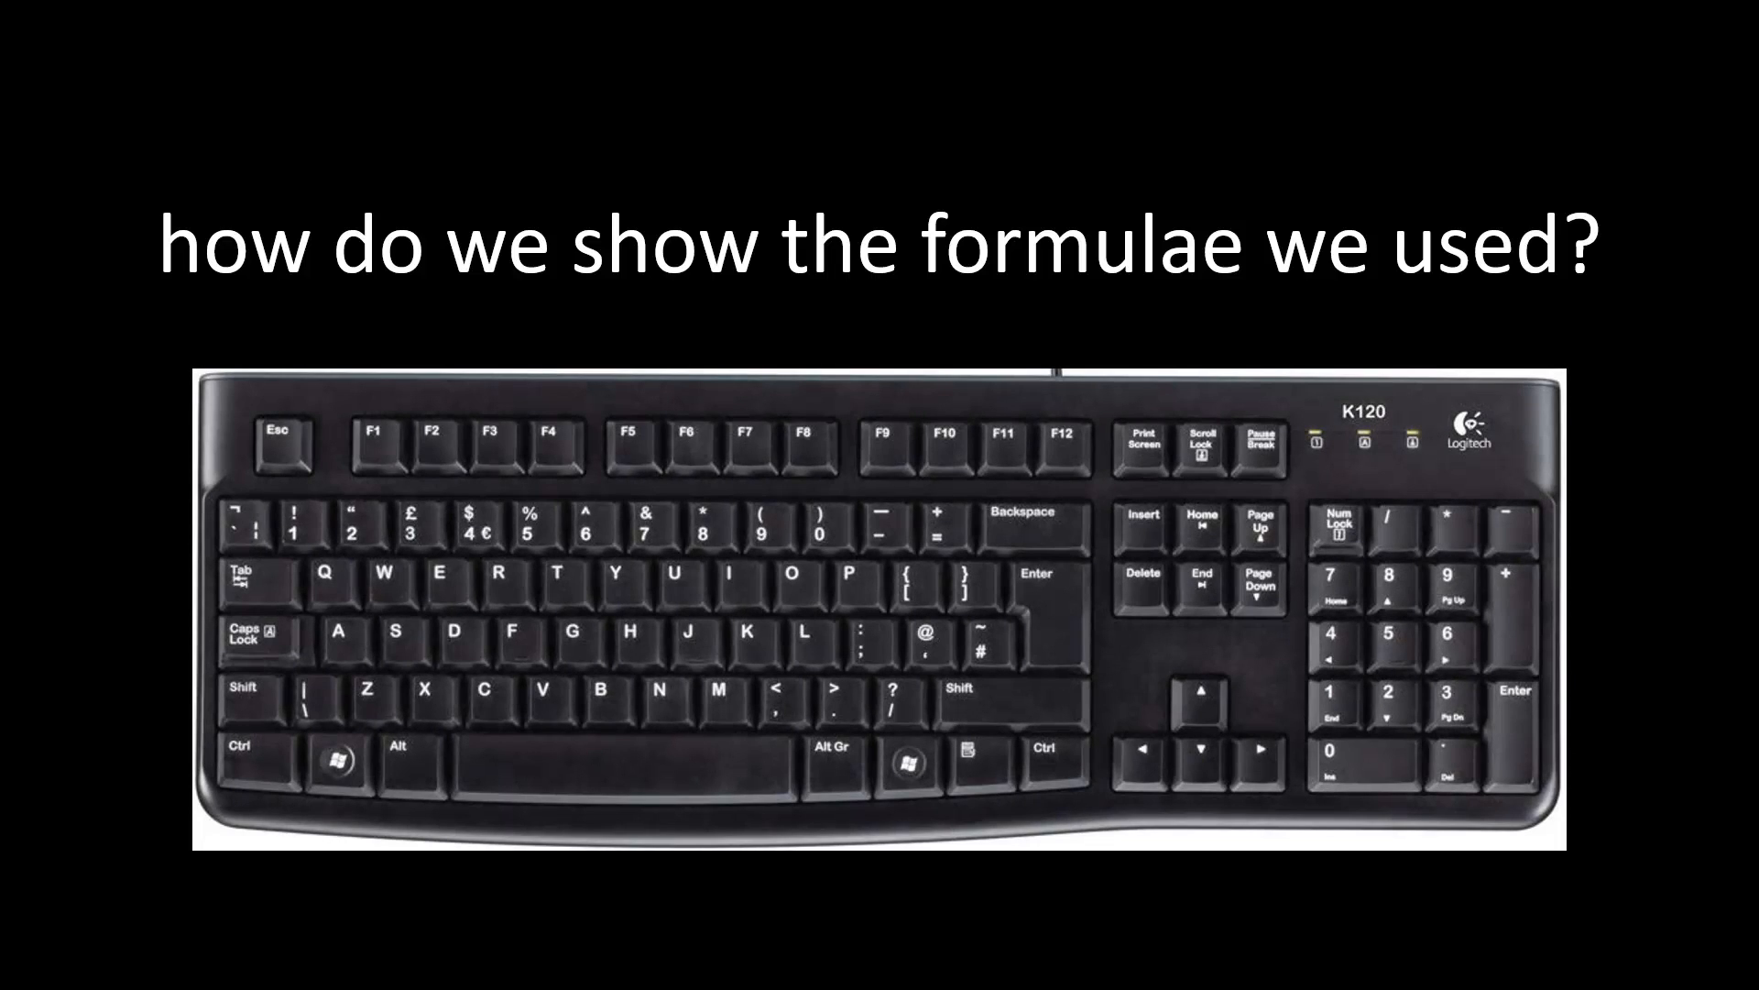
key(Right)
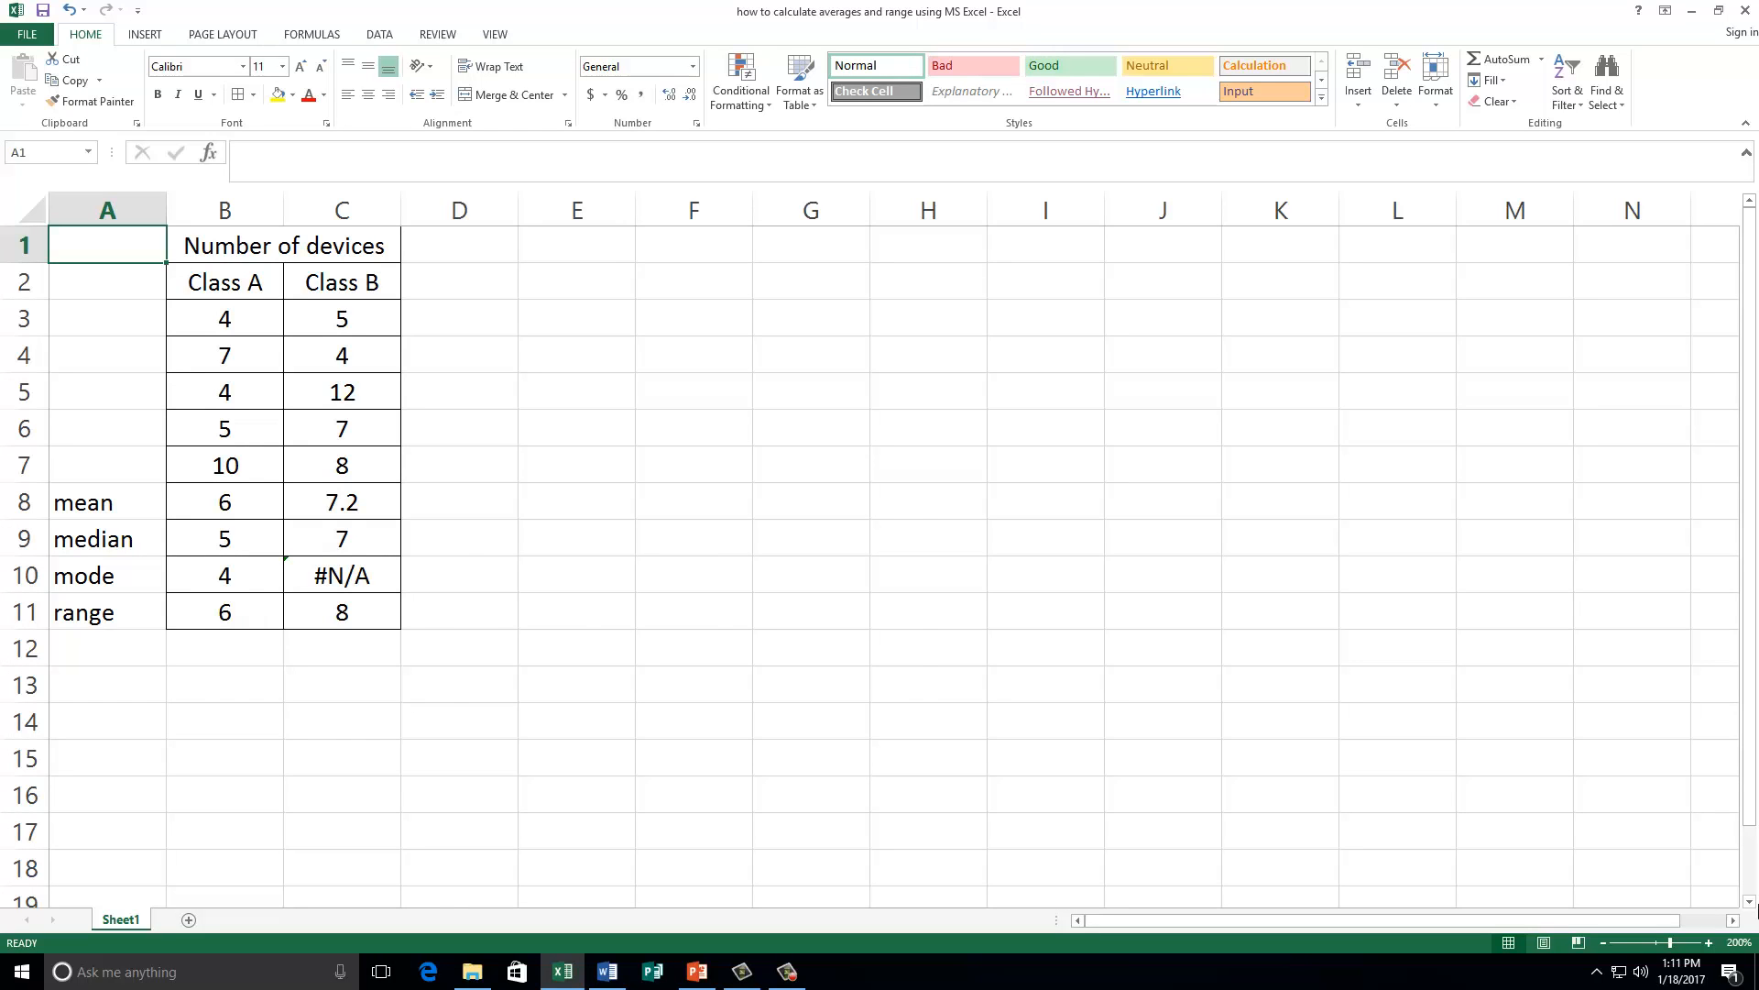
Show the worksheet's formulas instead of their results and auto-fit columns B and C to the full formula text.
key(ctrl+grave)
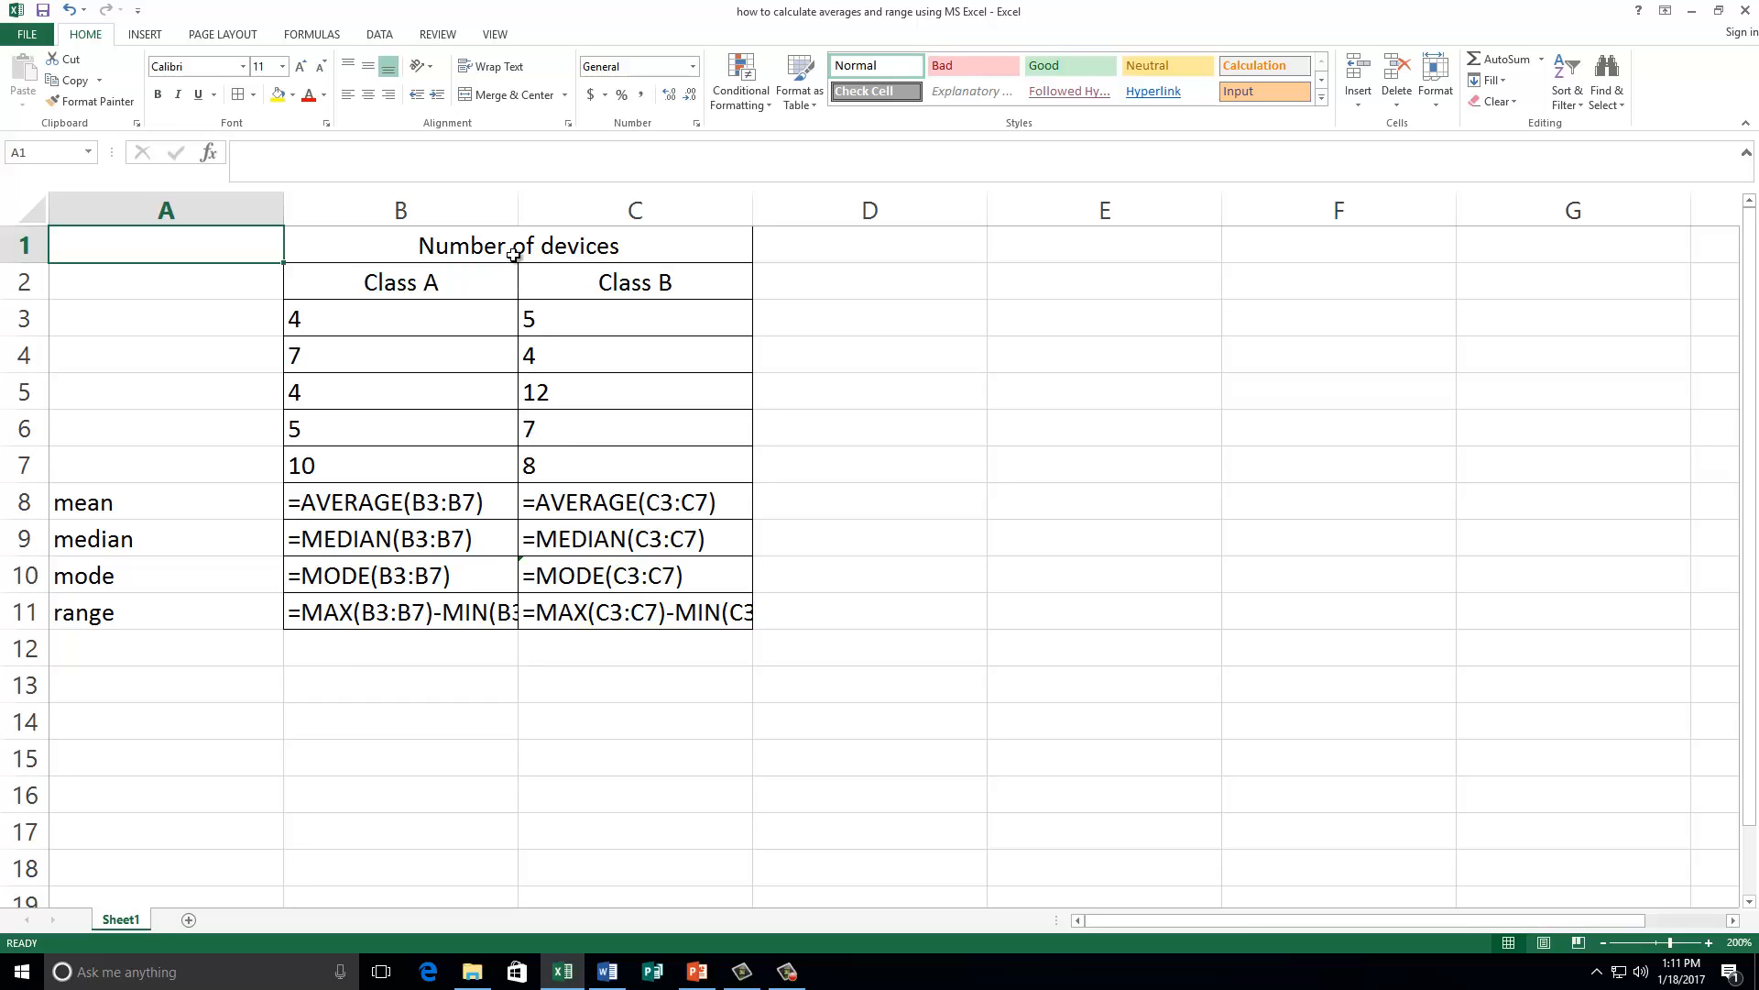
double_click(518, 203)
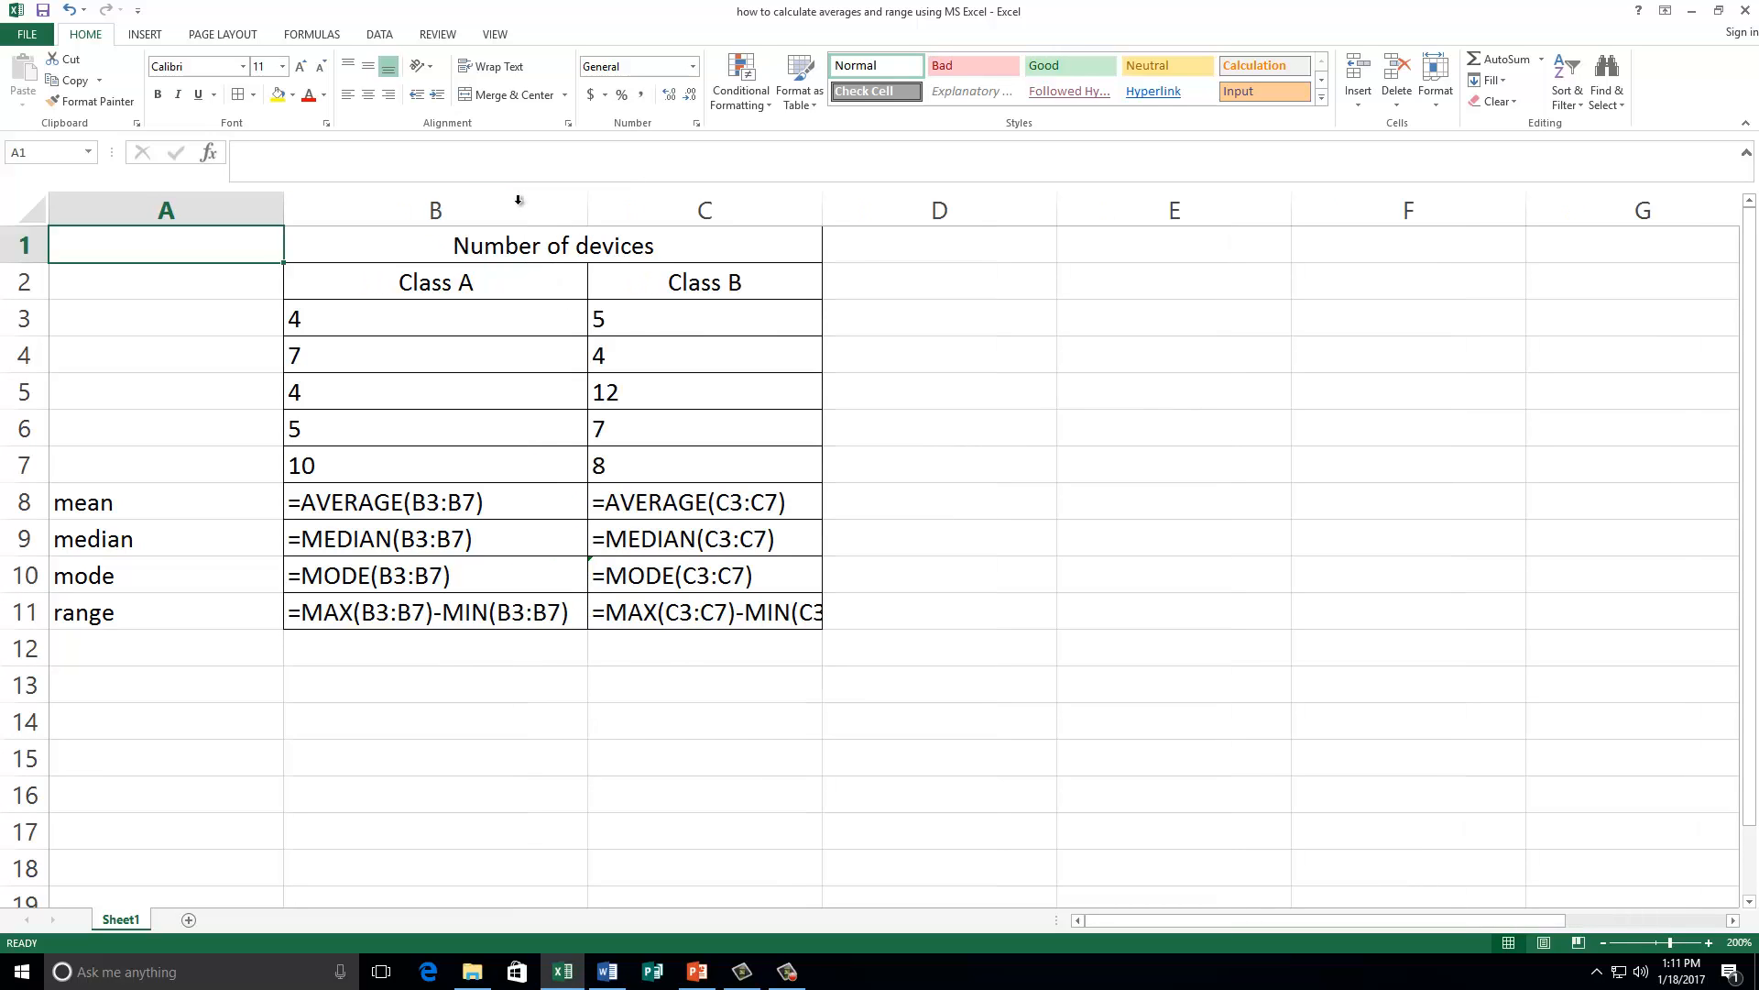
double_click(822, 203)
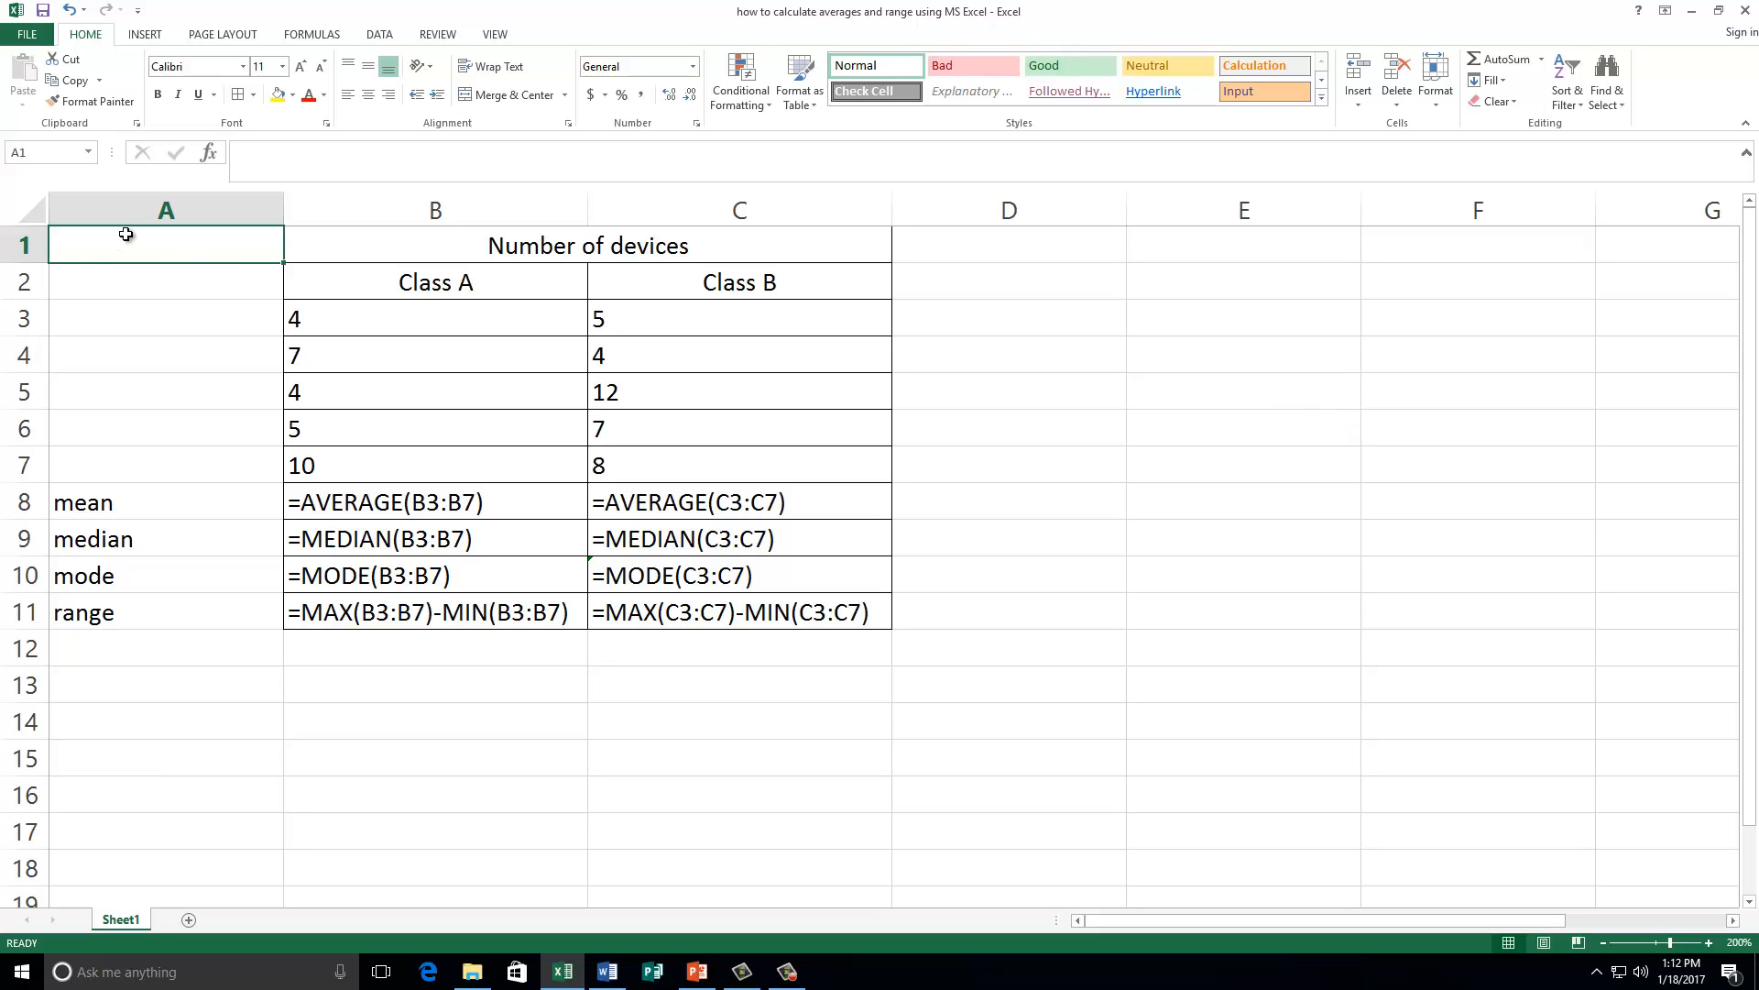
Copy the formula table A1 to C11 into the Word document, below a new line reading "Here are the formulae that I used".
drag(249, 258, 560, 621)
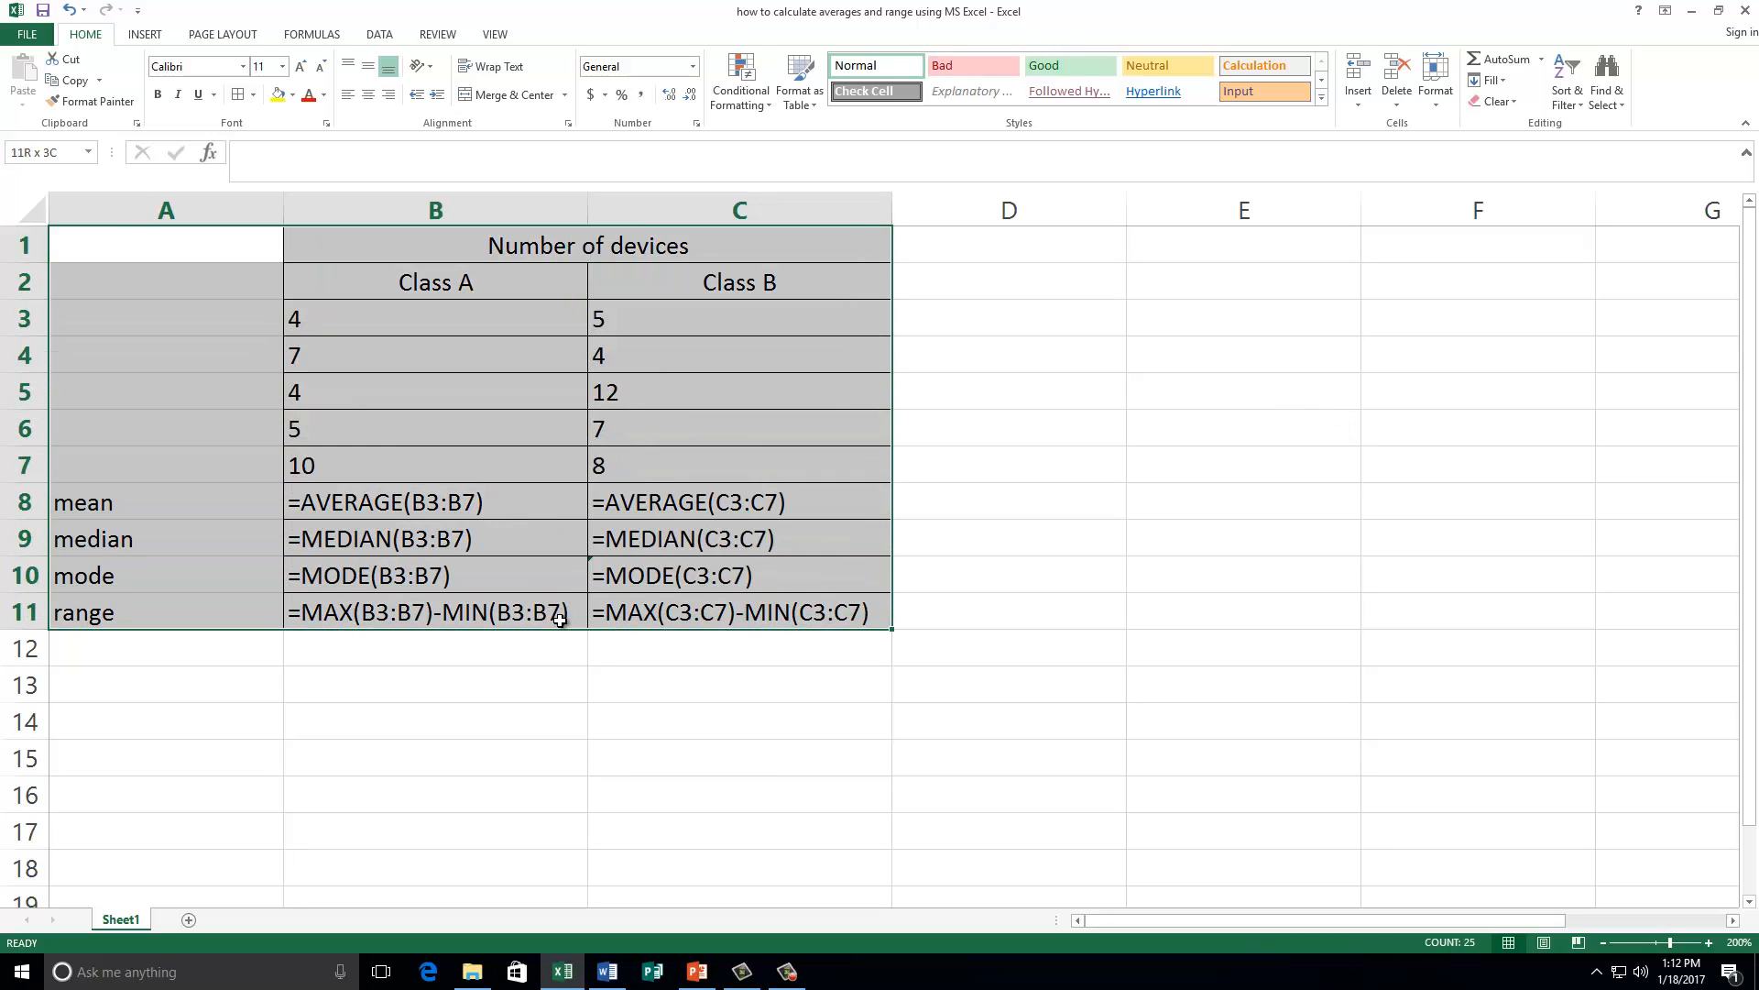
key(ctrl+c)
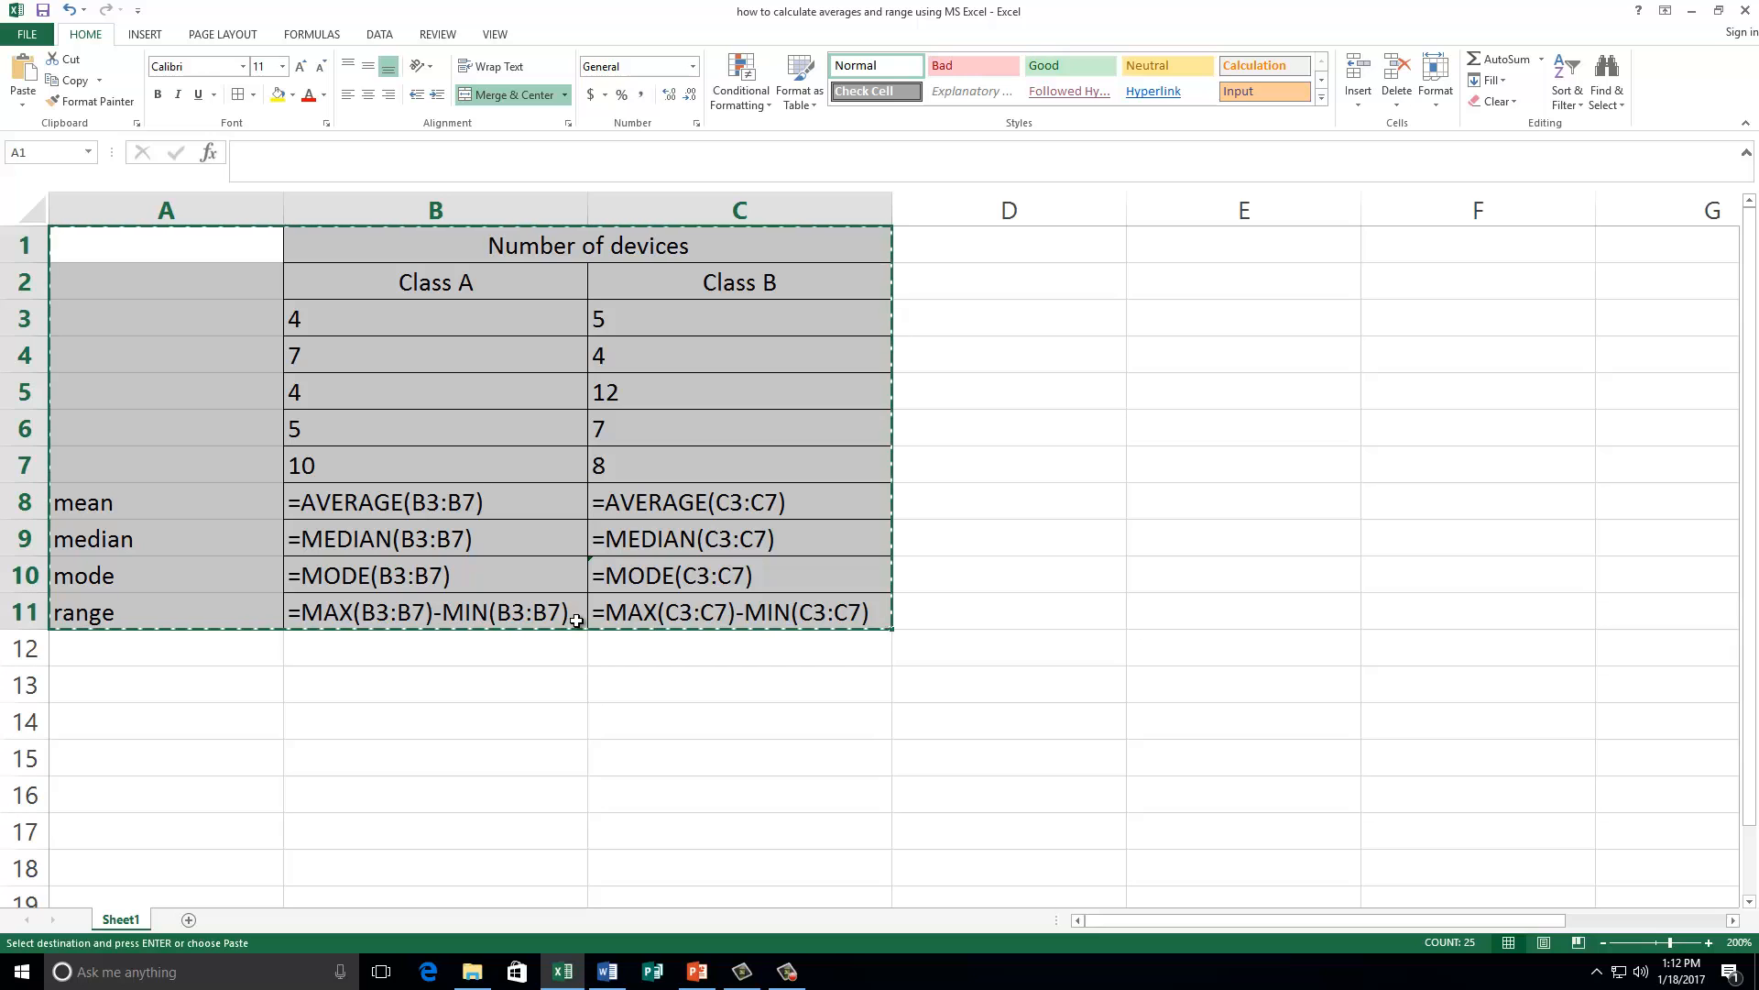
click(609, 971)
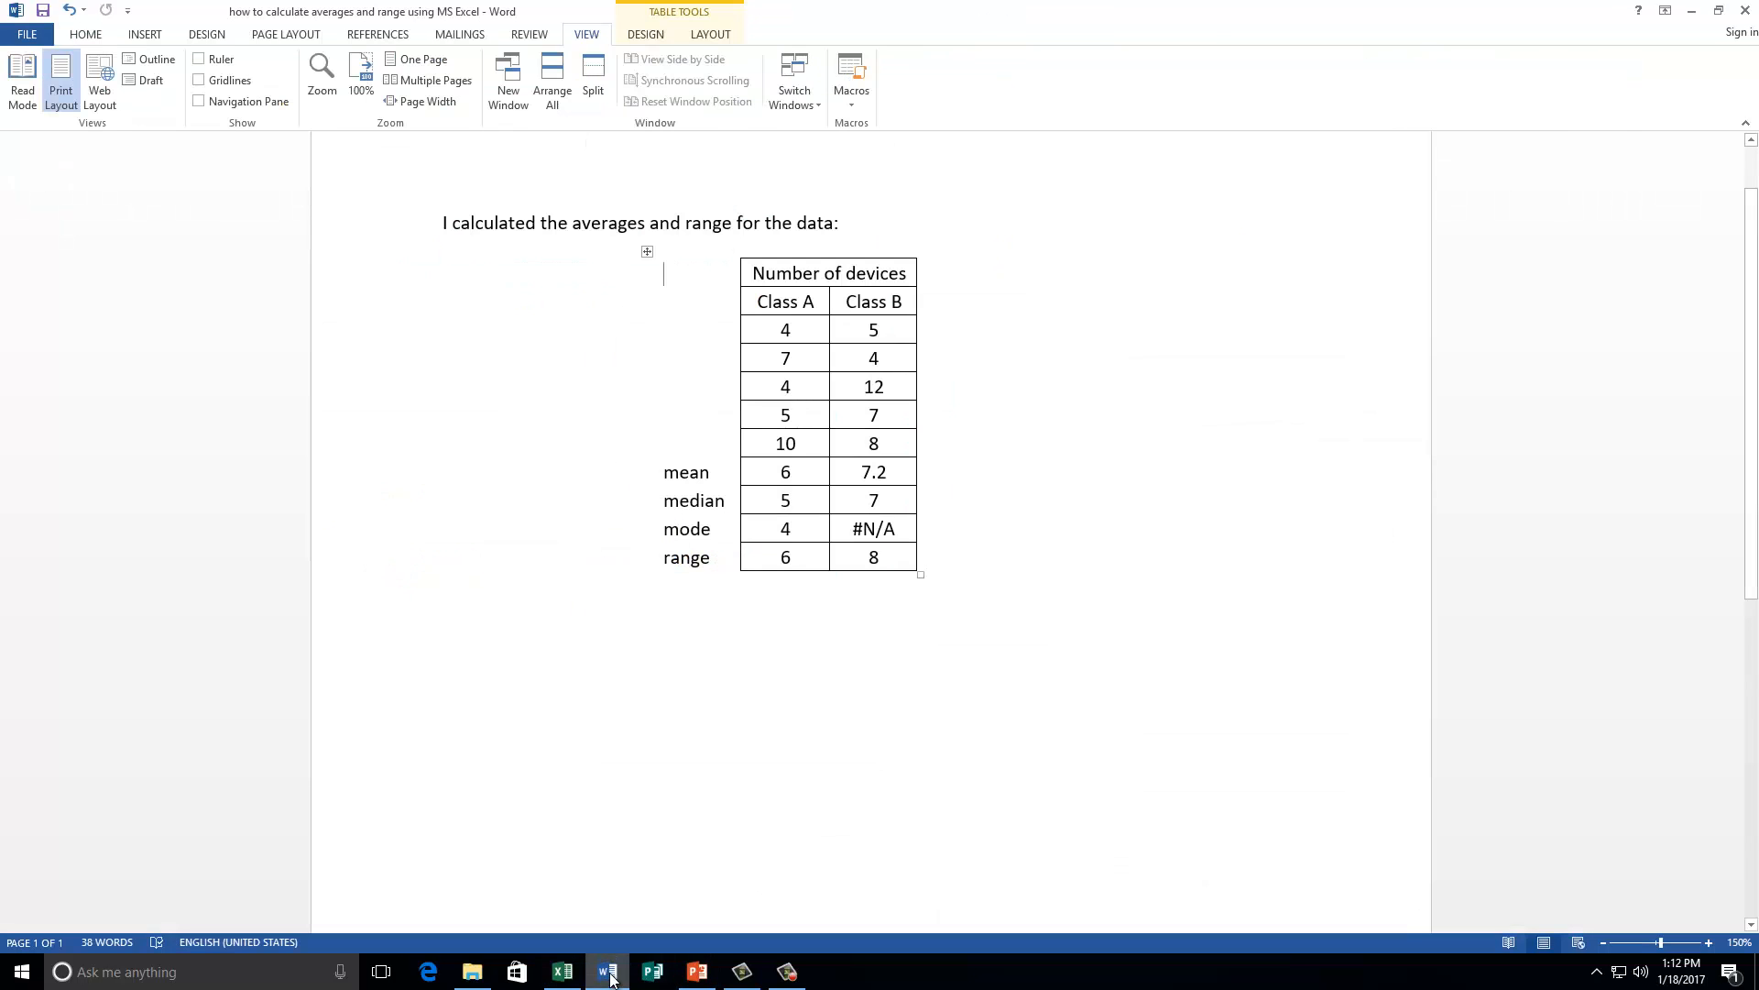
click(999, 598)
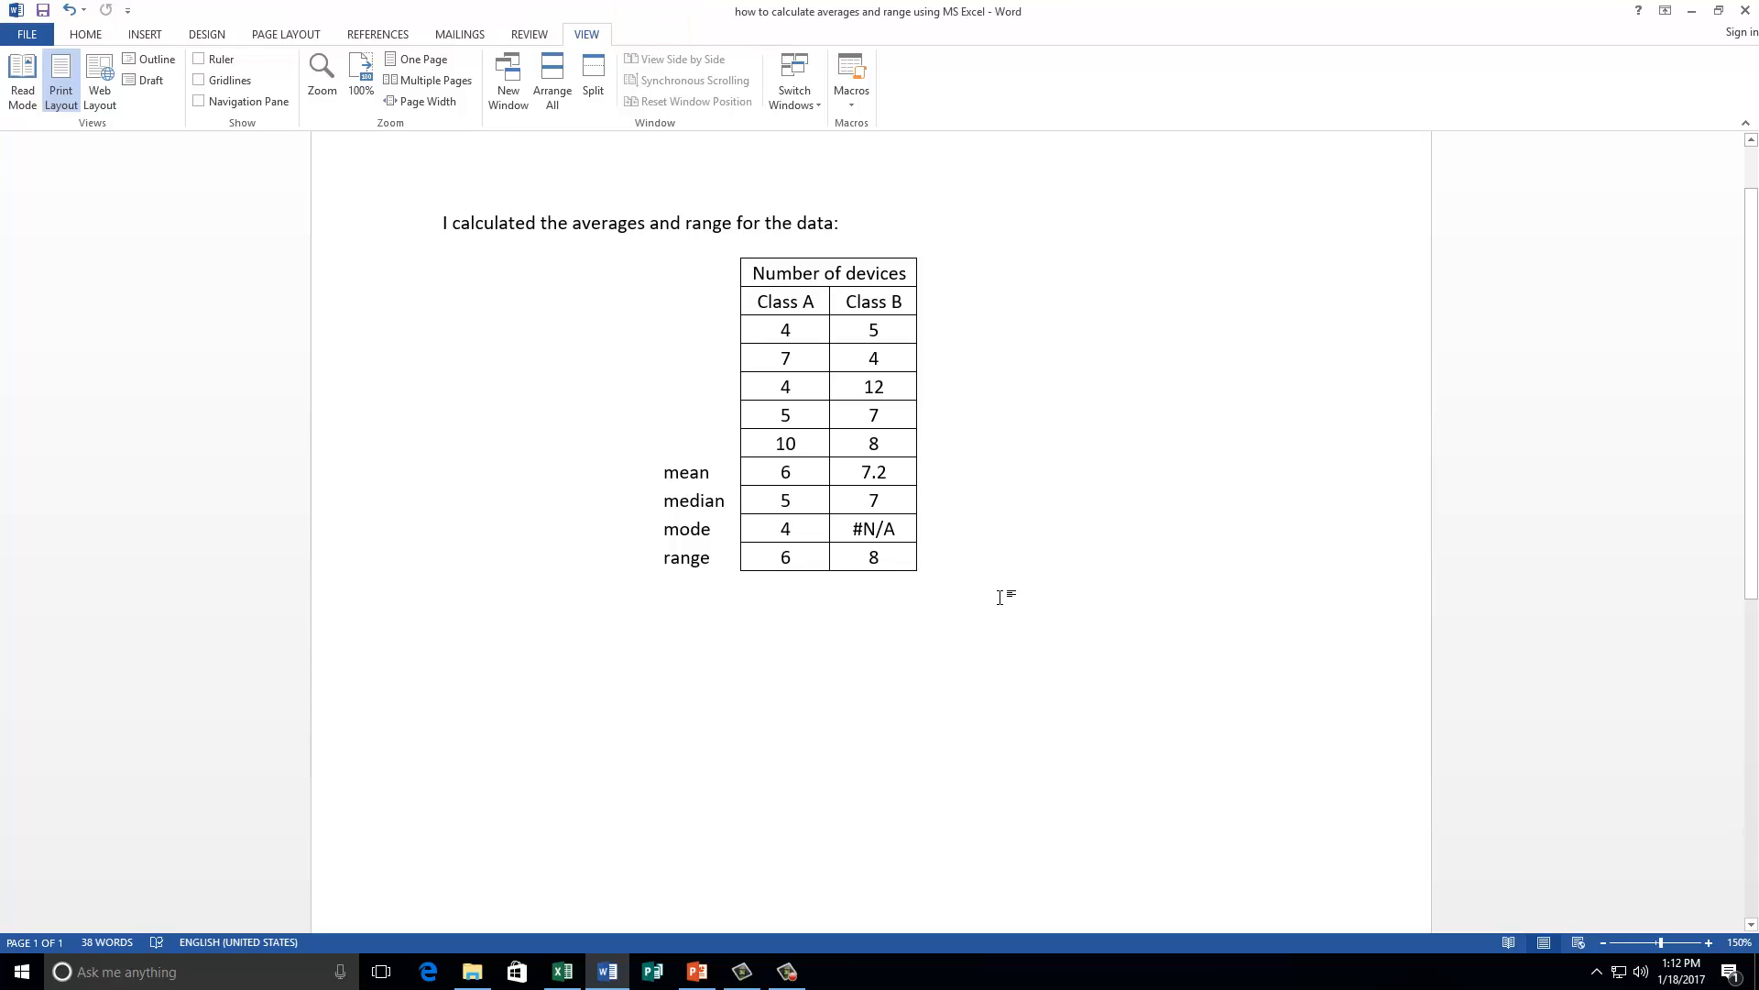
text(H)
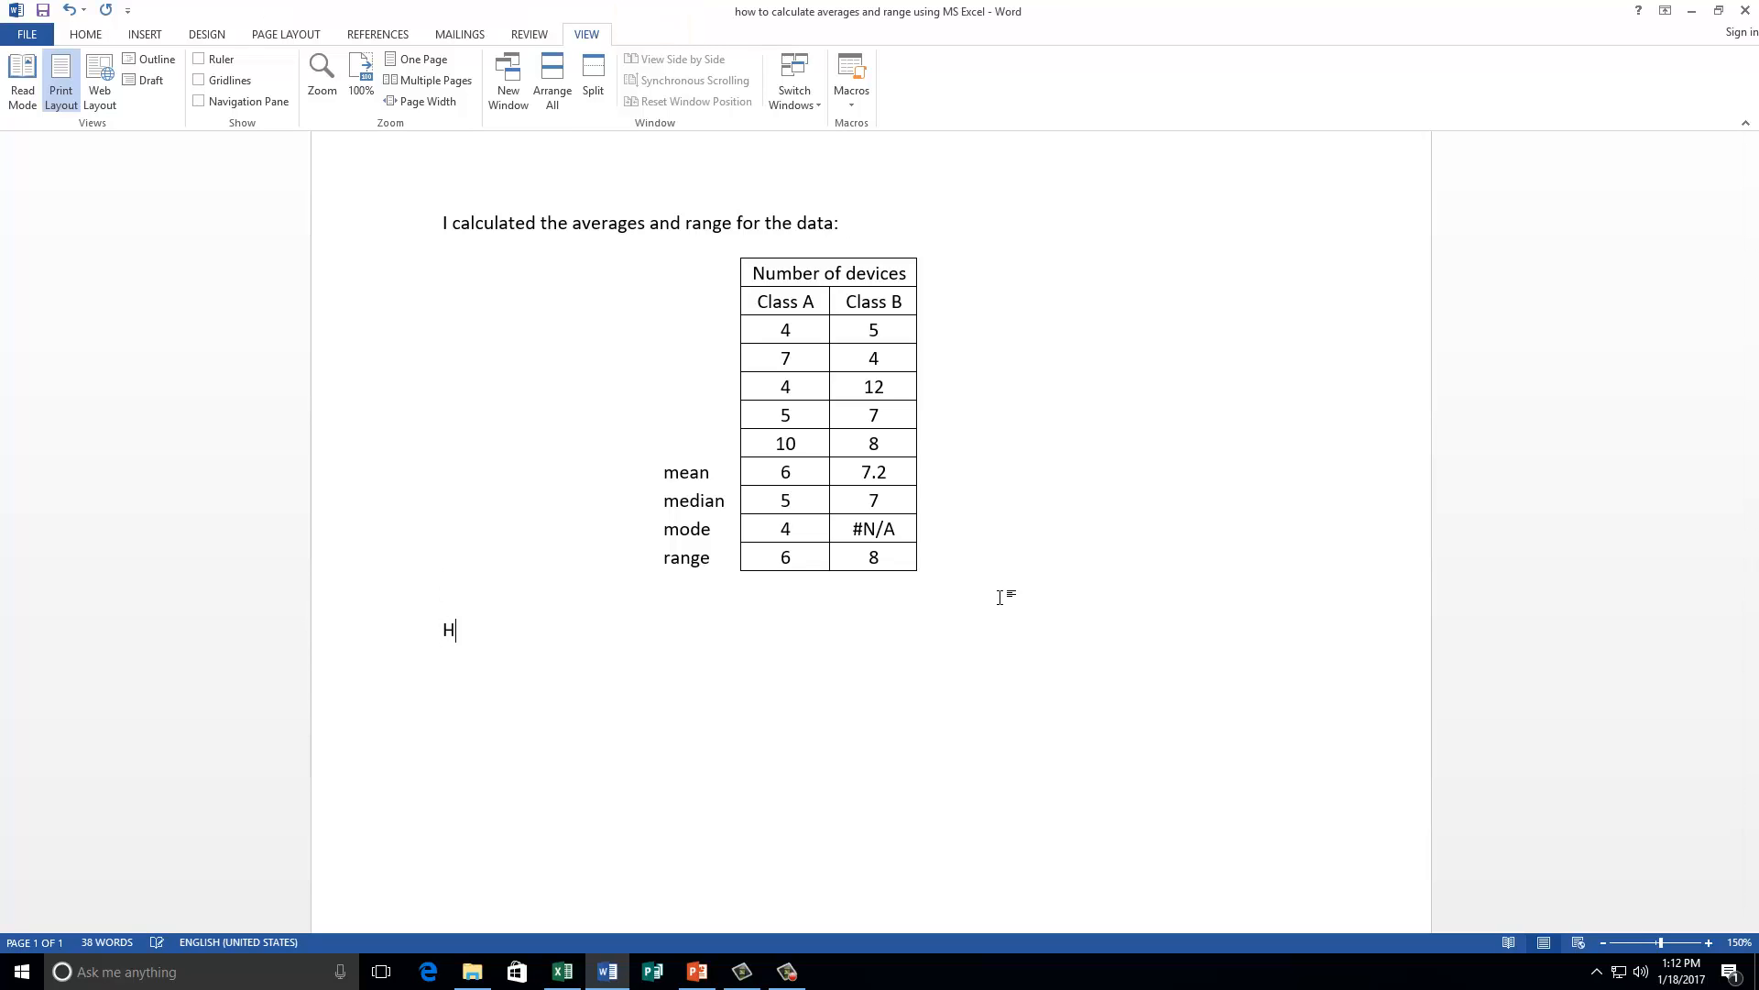
text(ere are the formulae that I used)
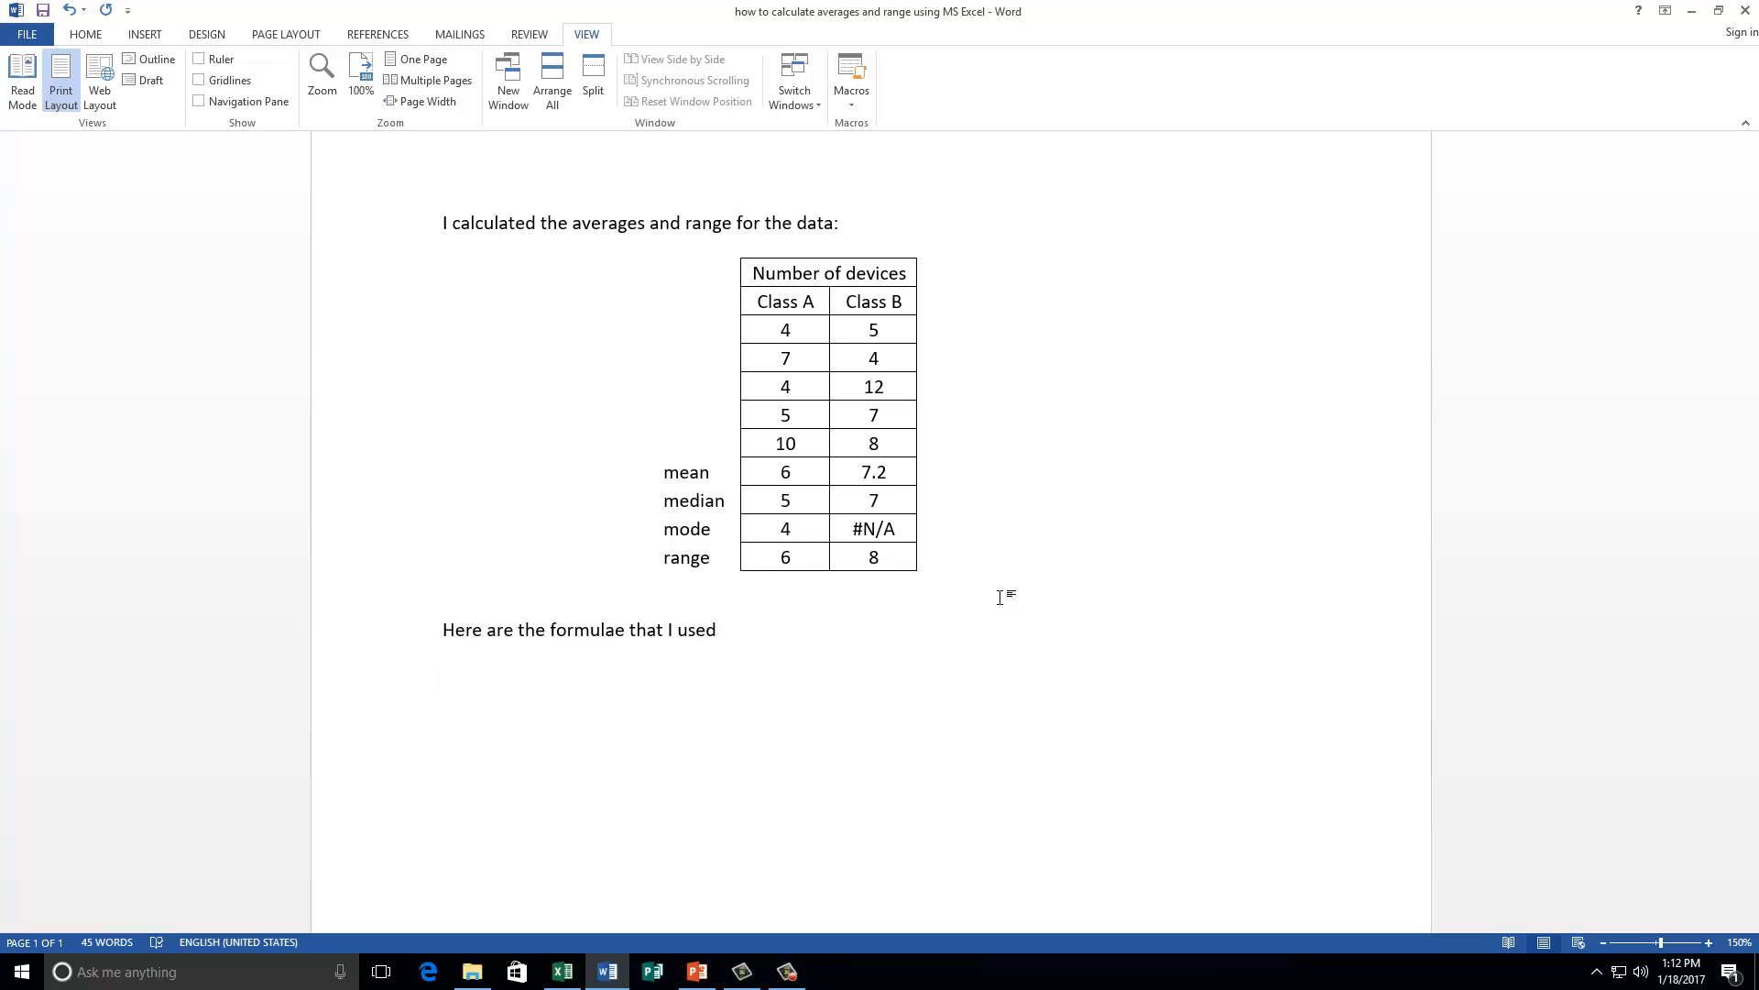
key(ctrl+v)
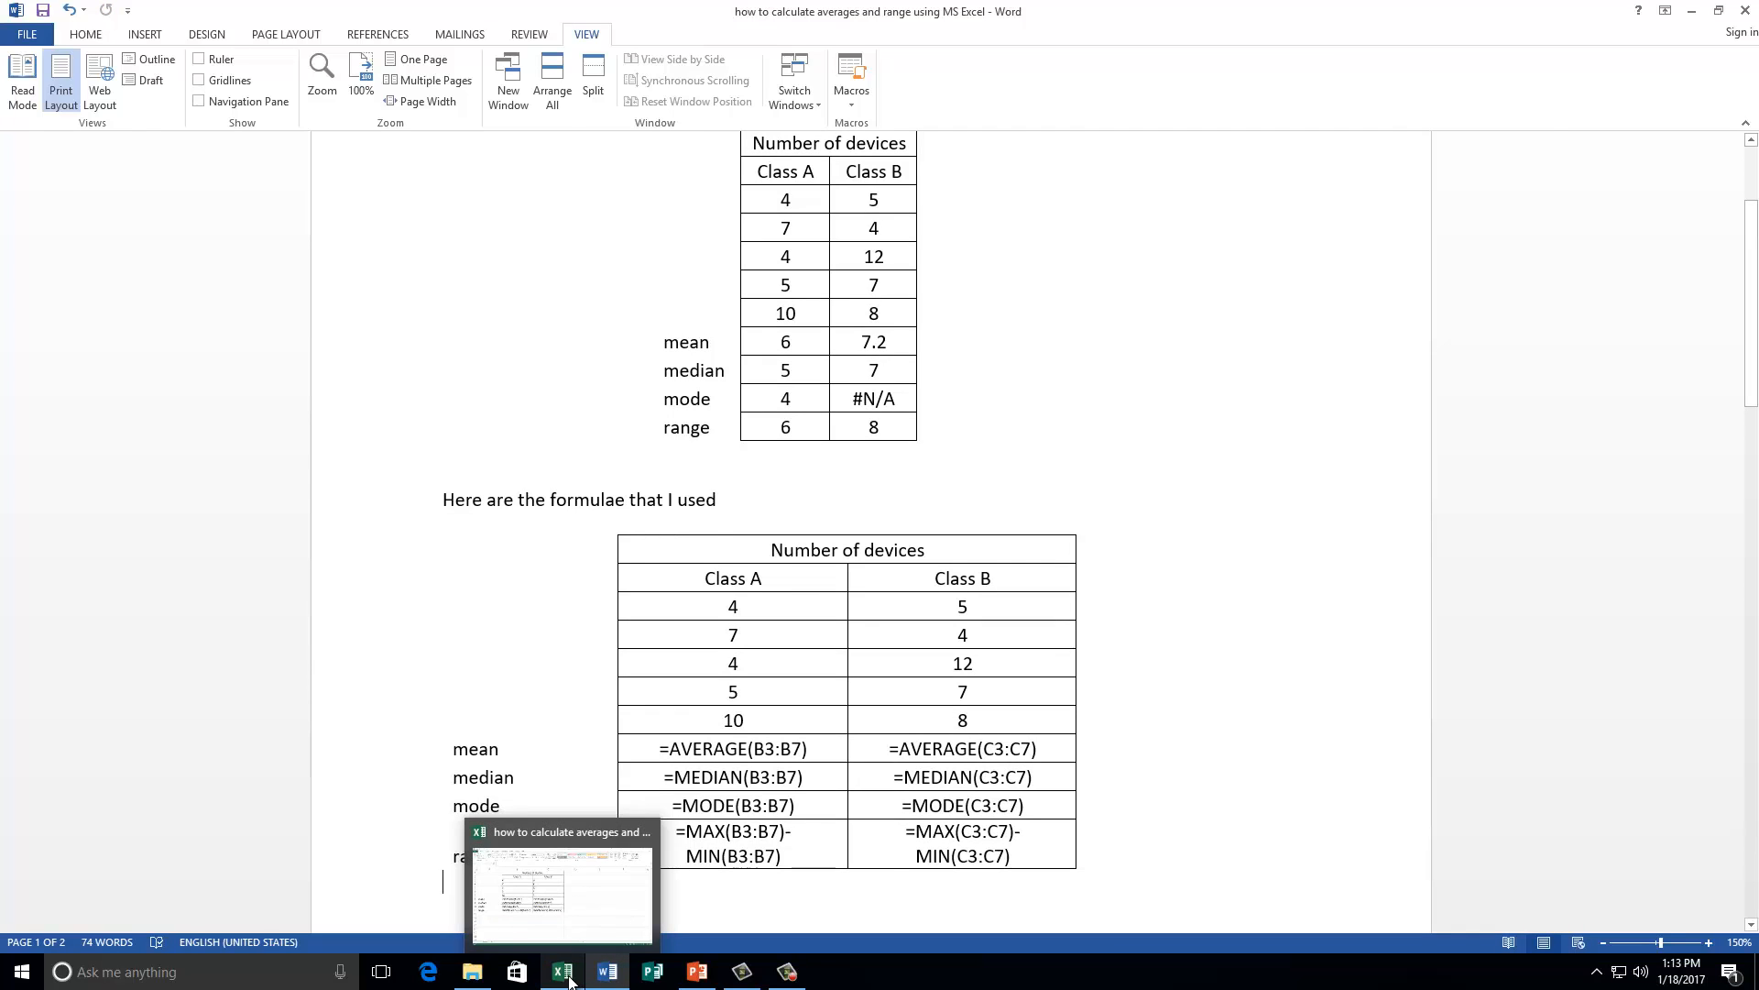
Switch back to the Excel workbook and show the calculated results instead of the formulas.
click(564, 973)
mouse_move(609, 969)
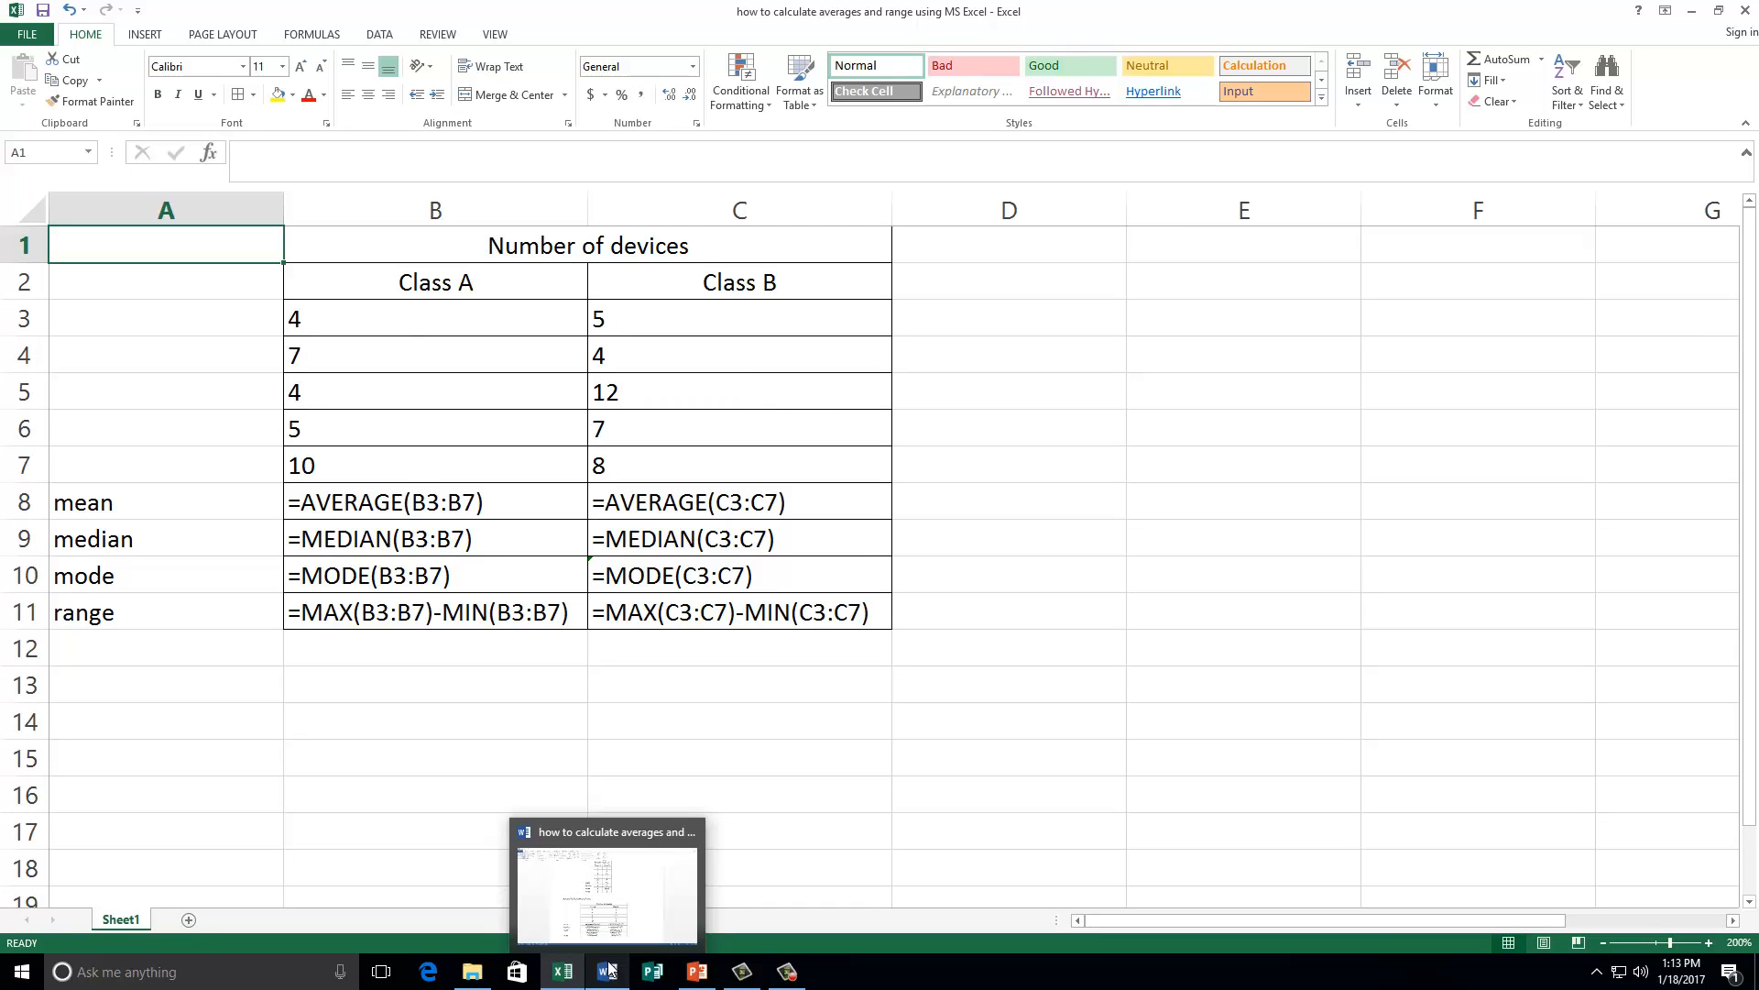
key(ctrl+grave)
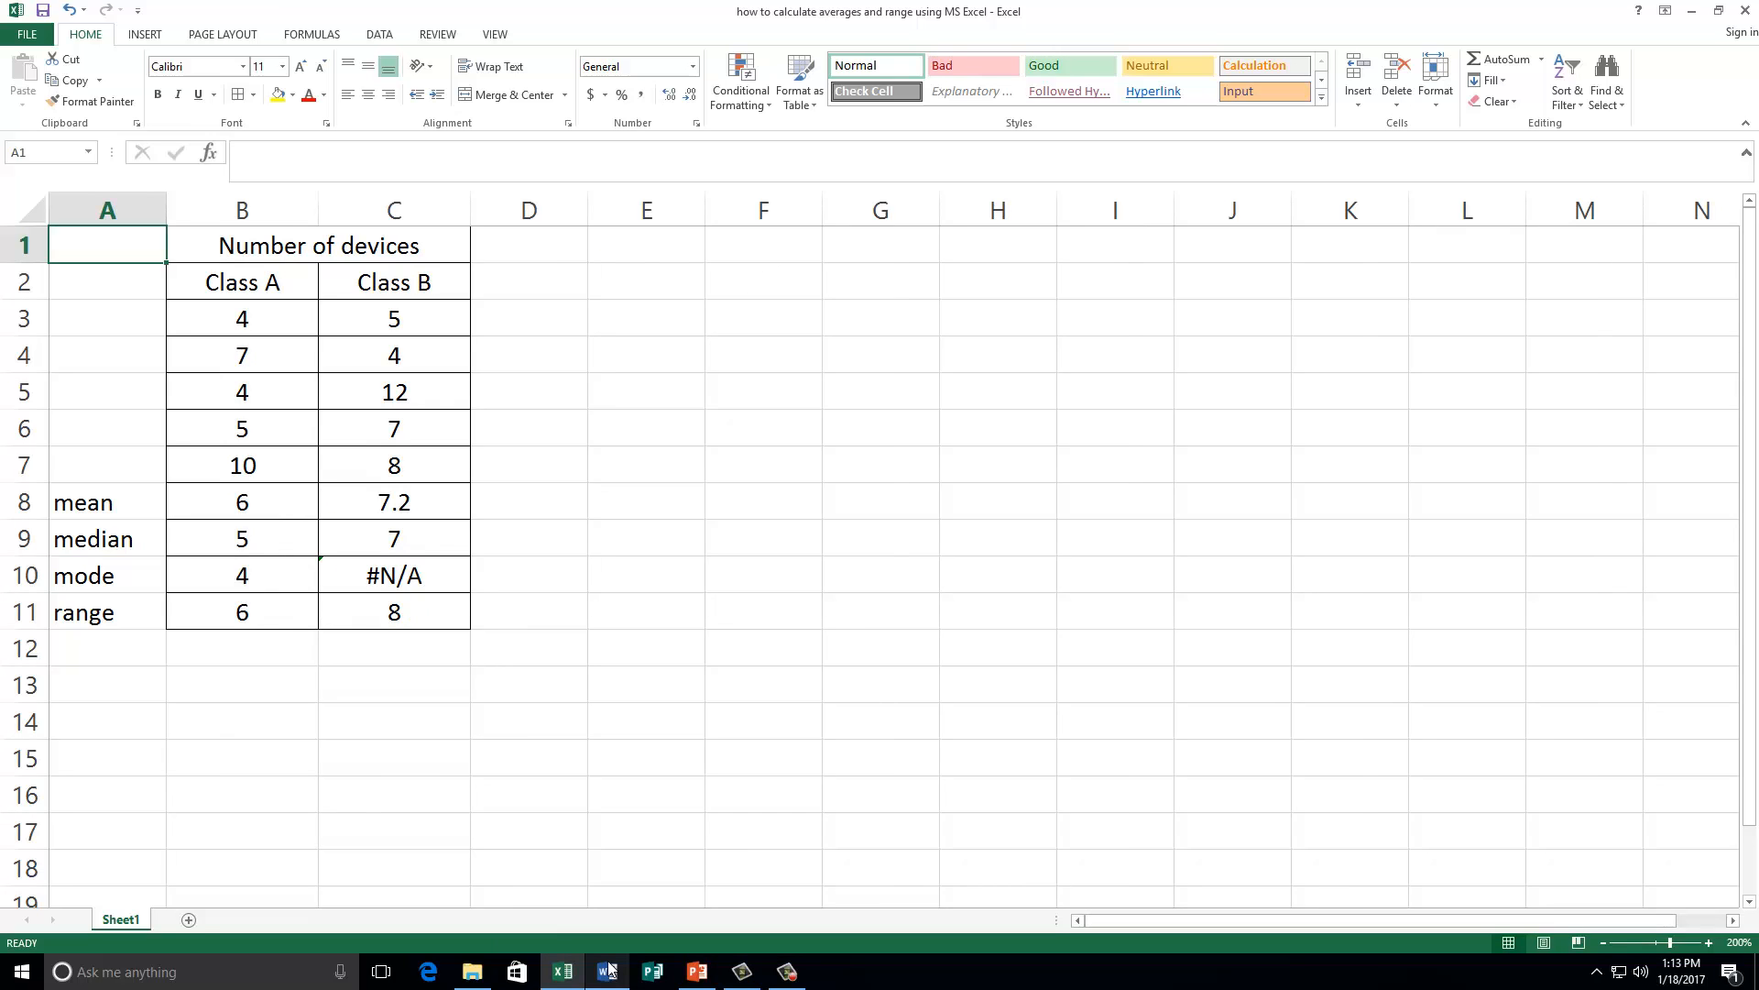
key(ctrl+grave)
key(ctrl+grave)
Change the Class B counts in C3 to 4 and C6 to 12, and select the counts from C3 to C7.
click(428, 317)
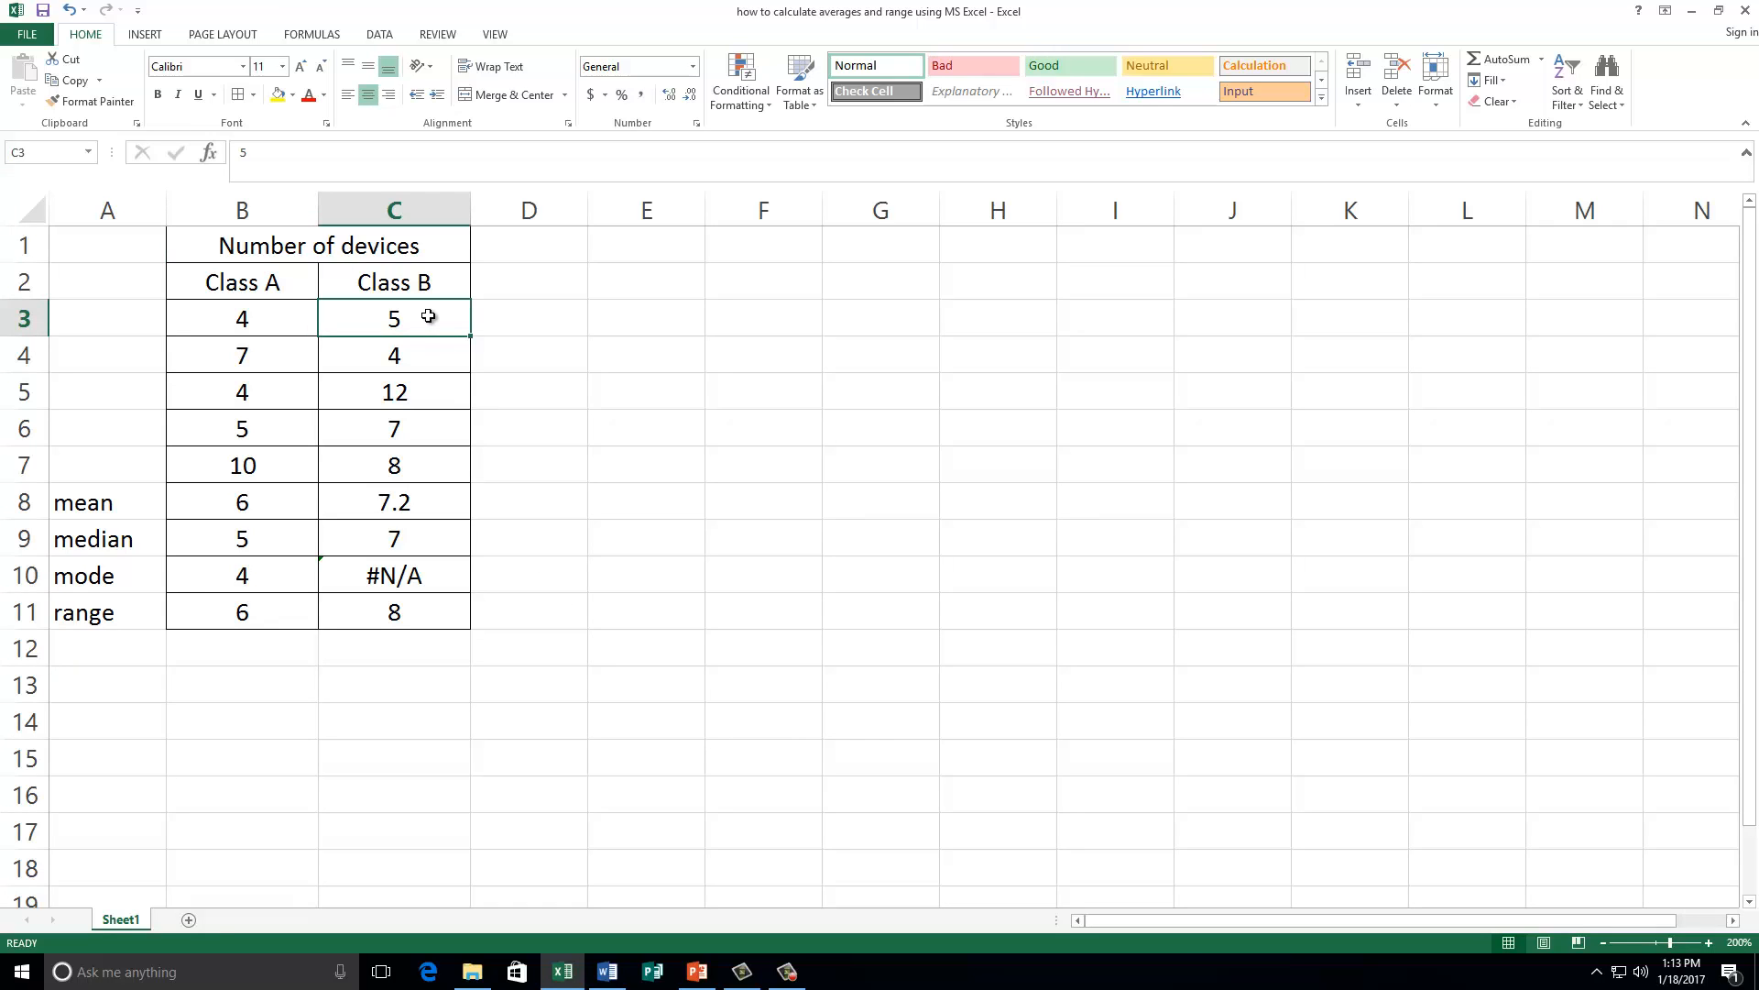
text(4)
key(Return)
key(Return)
key(Return)
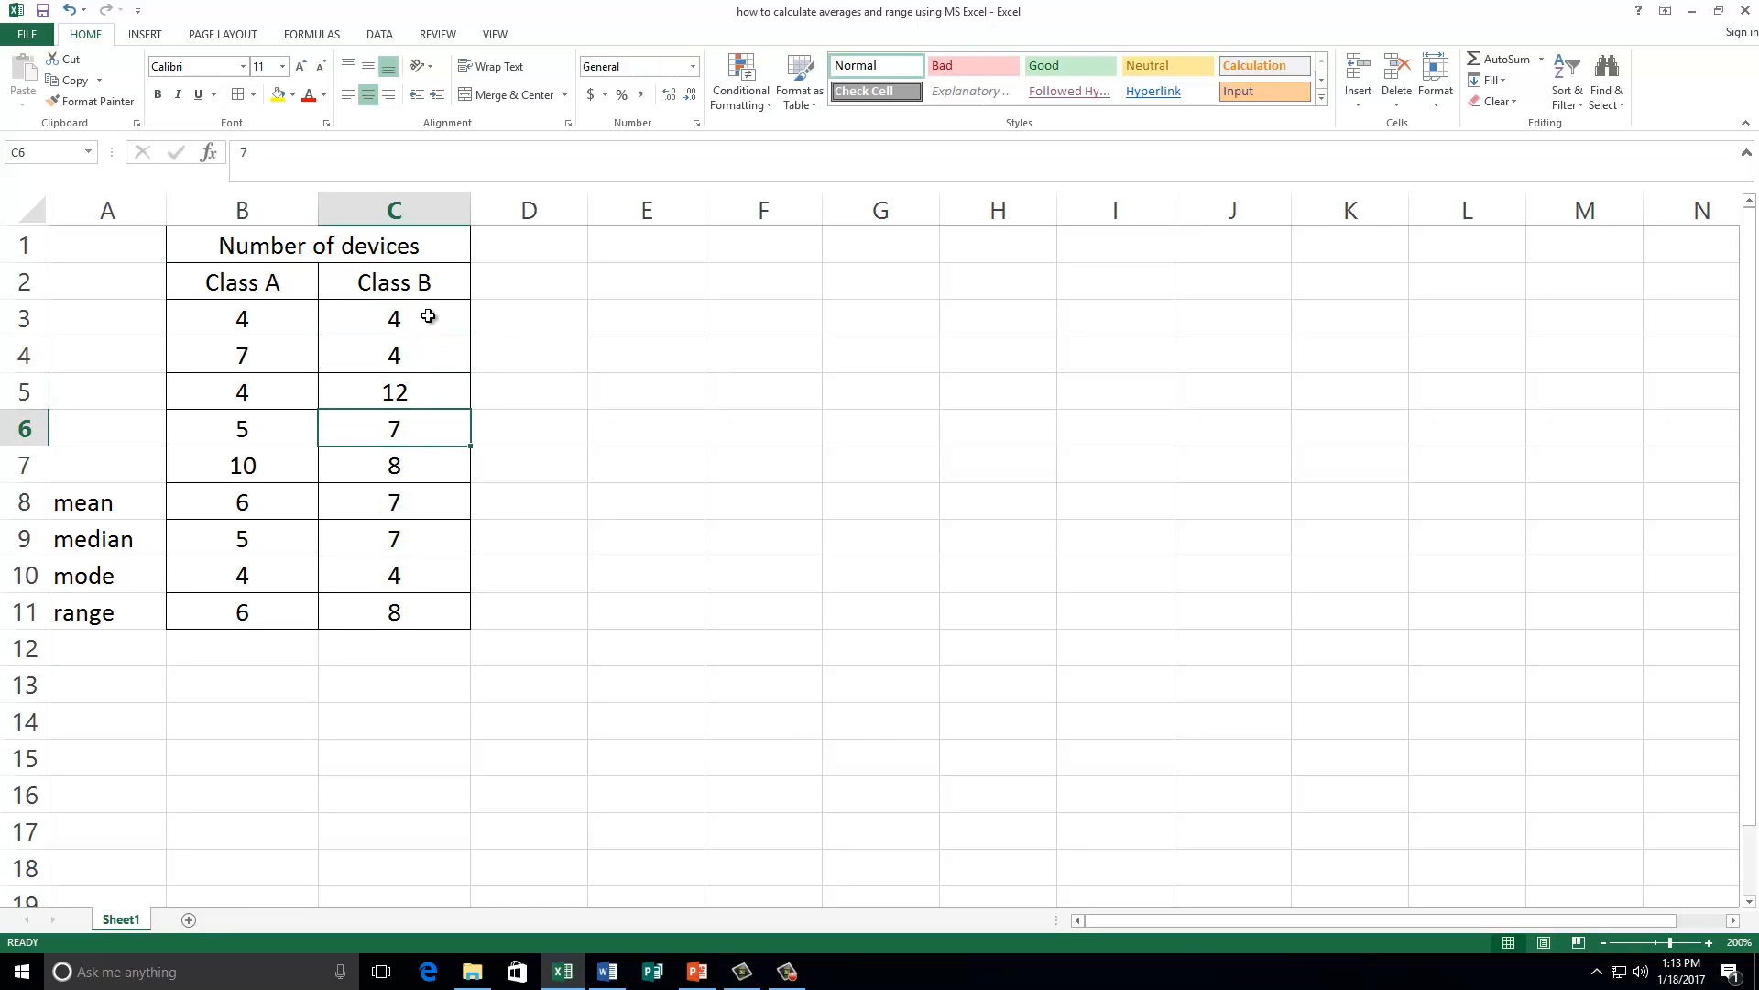
text(12)
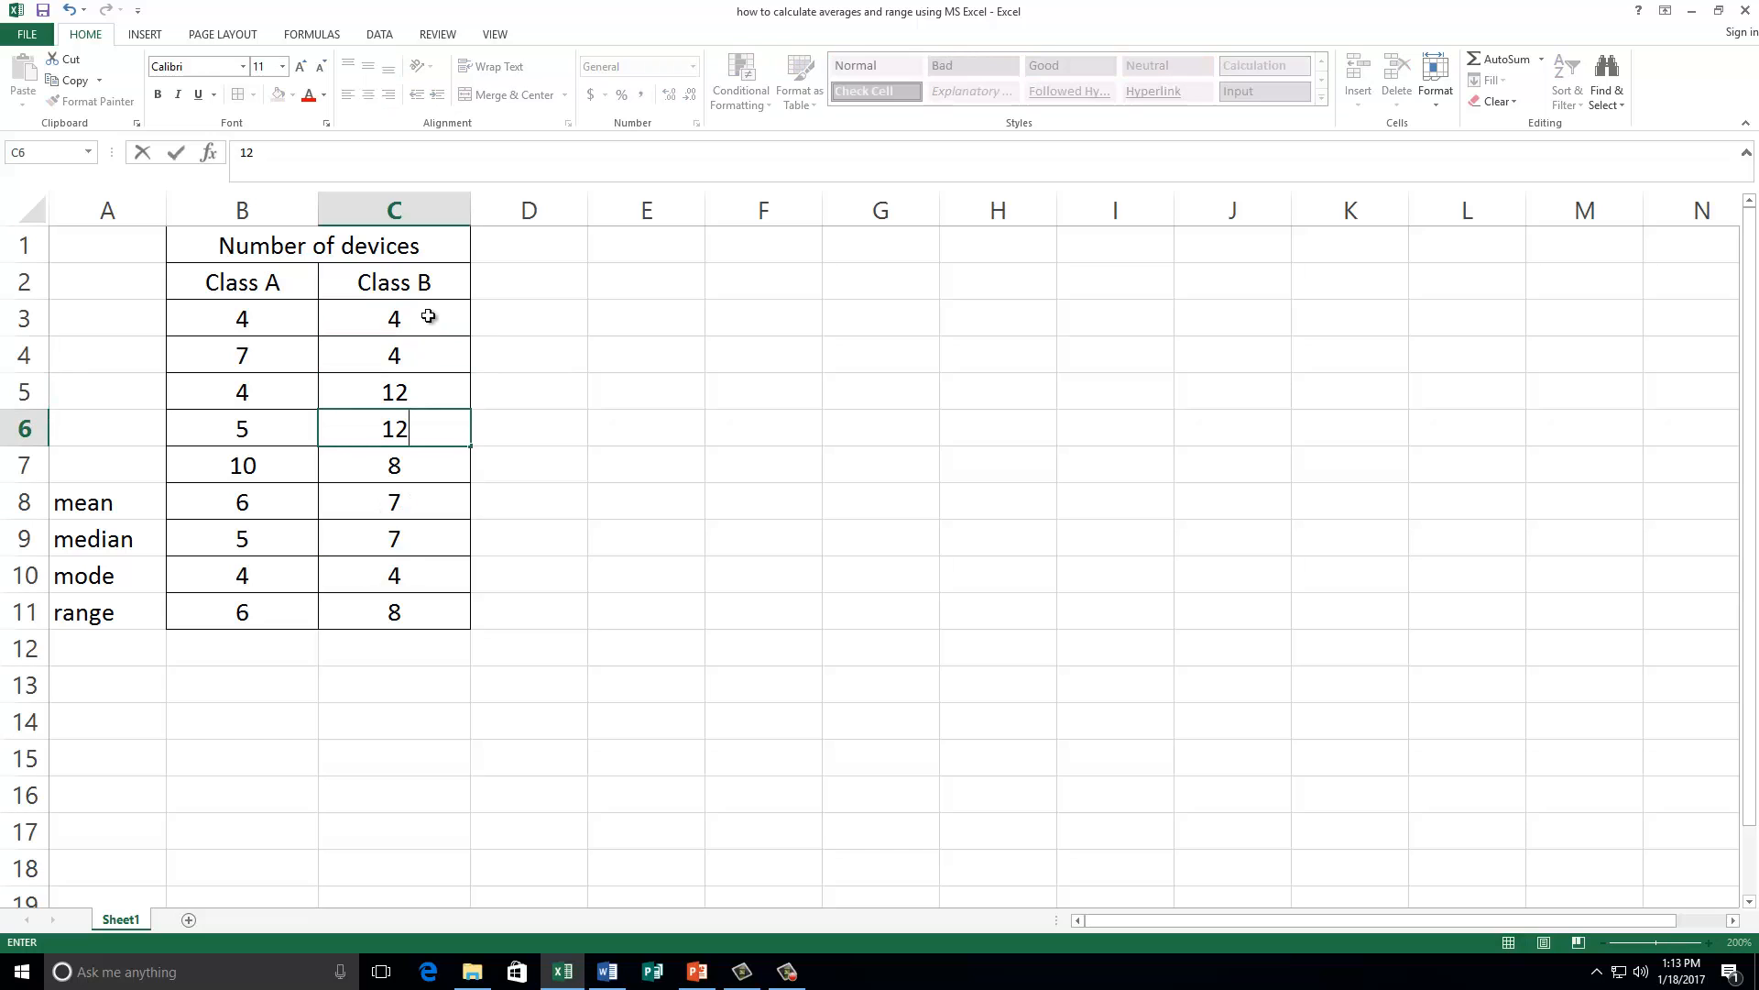
drag(394, 316, 422, 394)
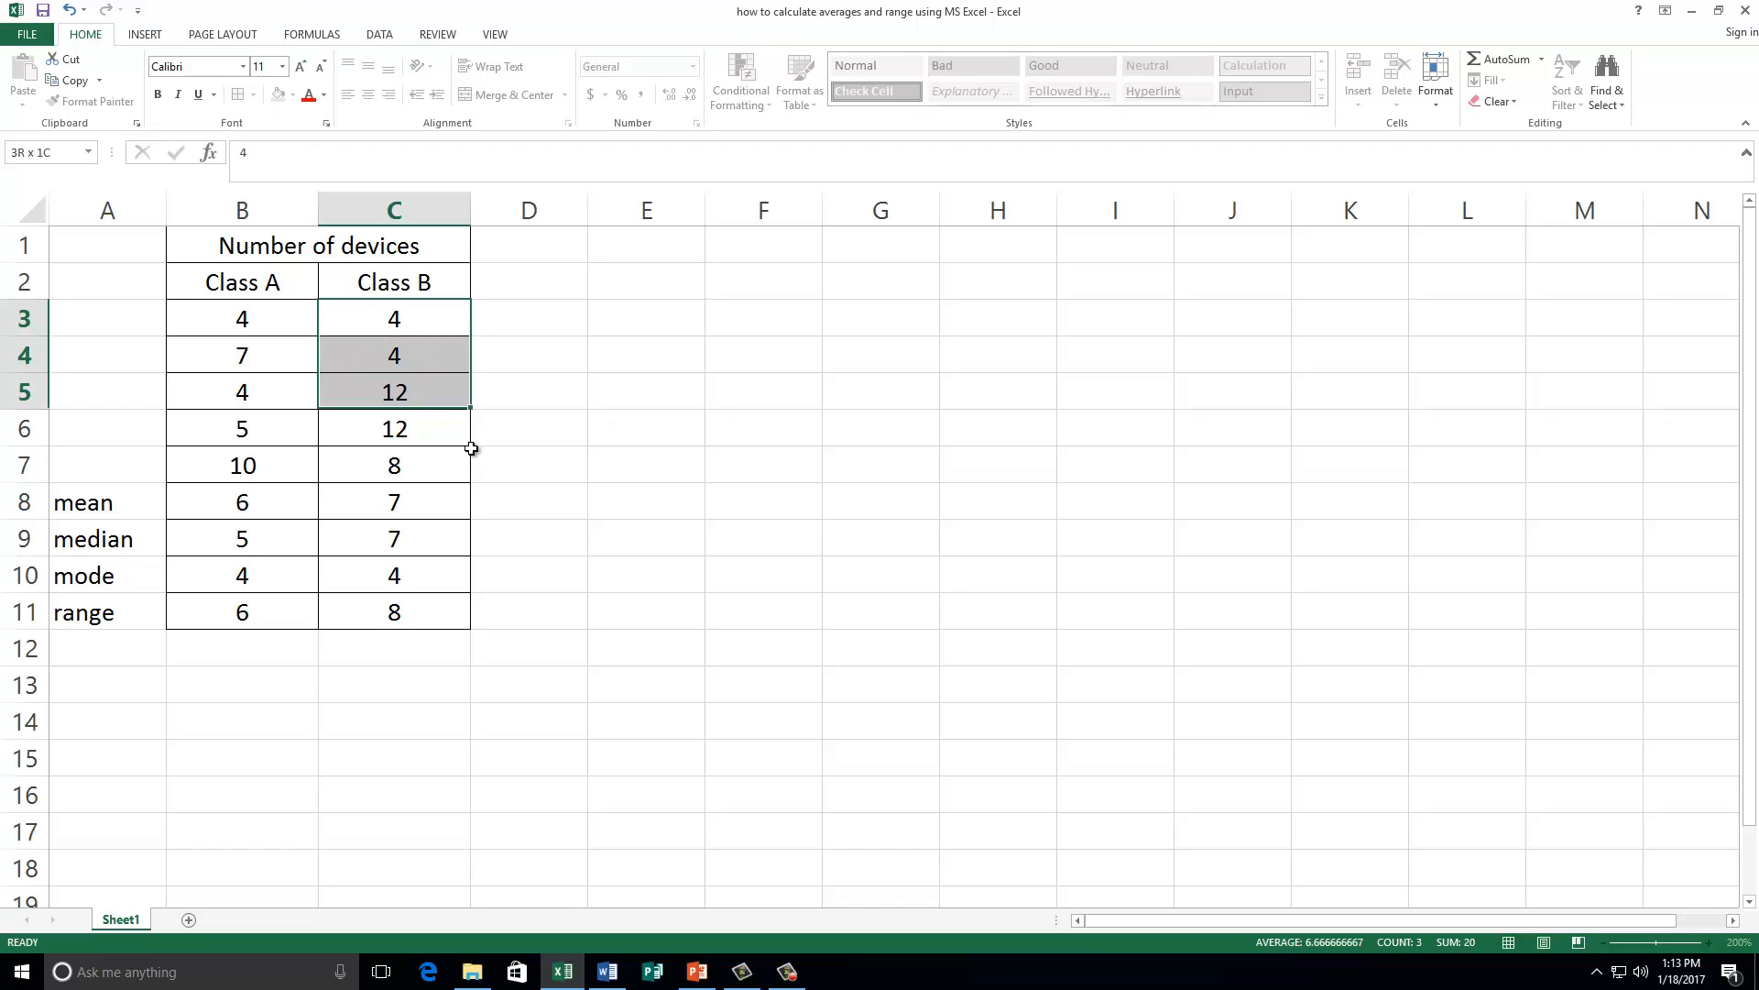
drag(471, 448, 446, 484)
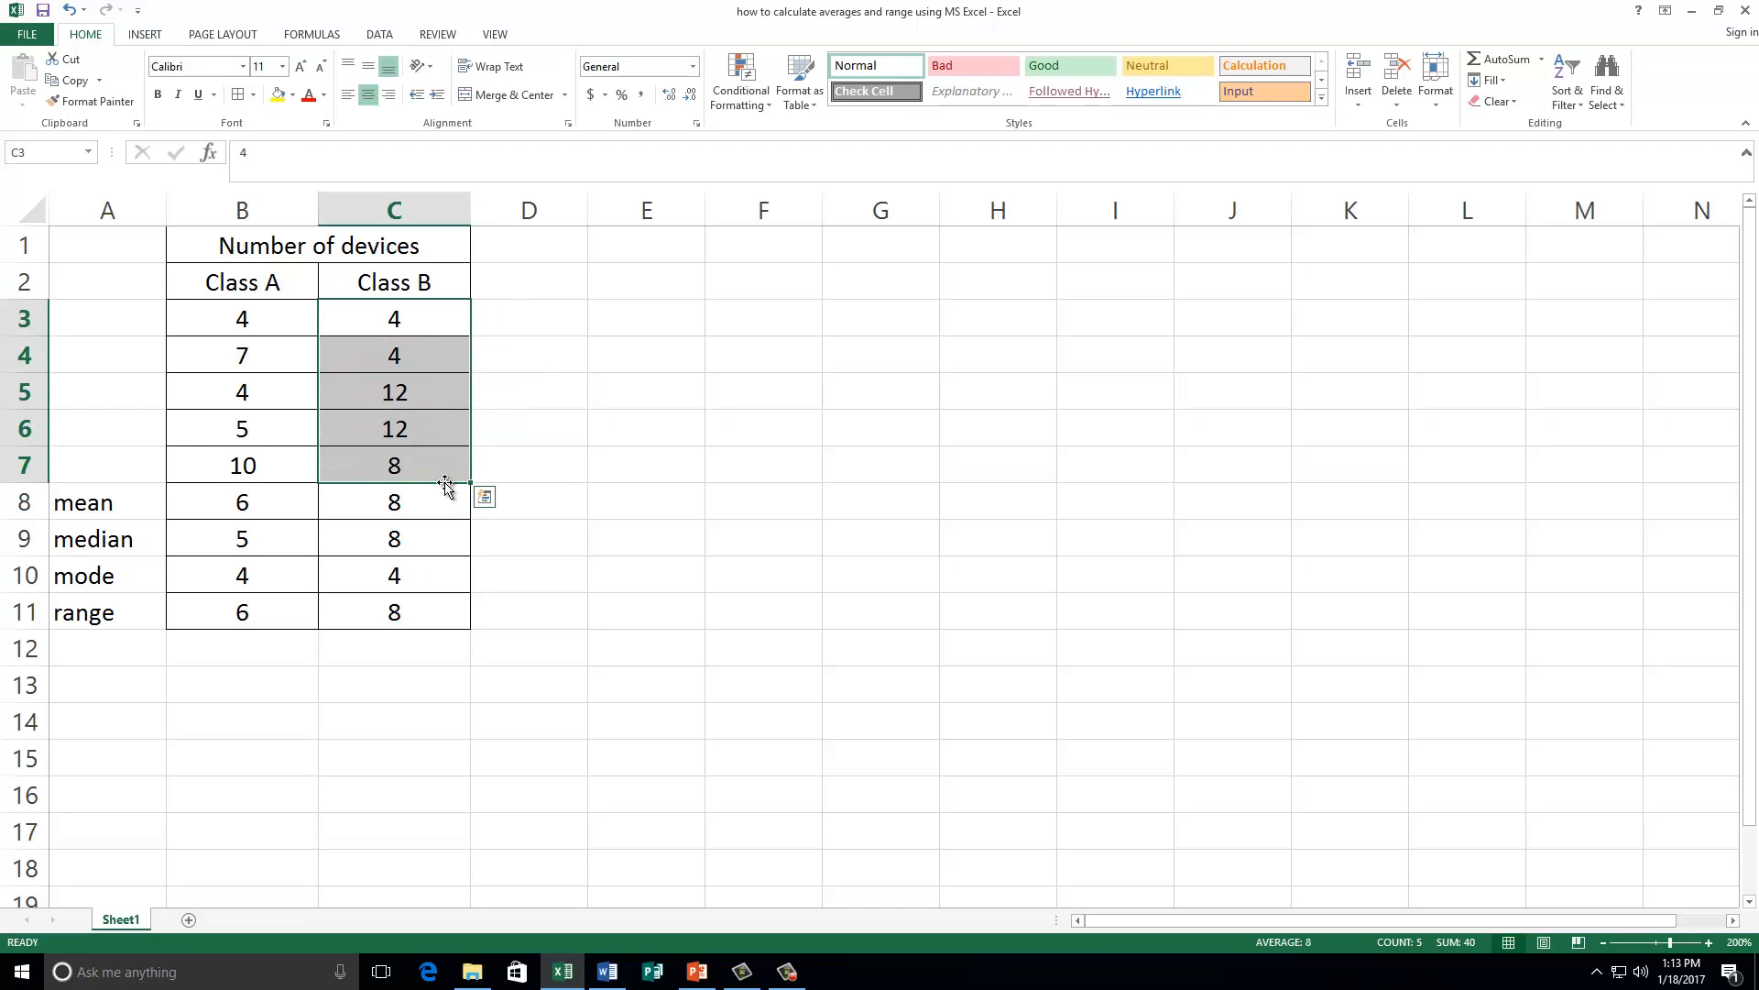